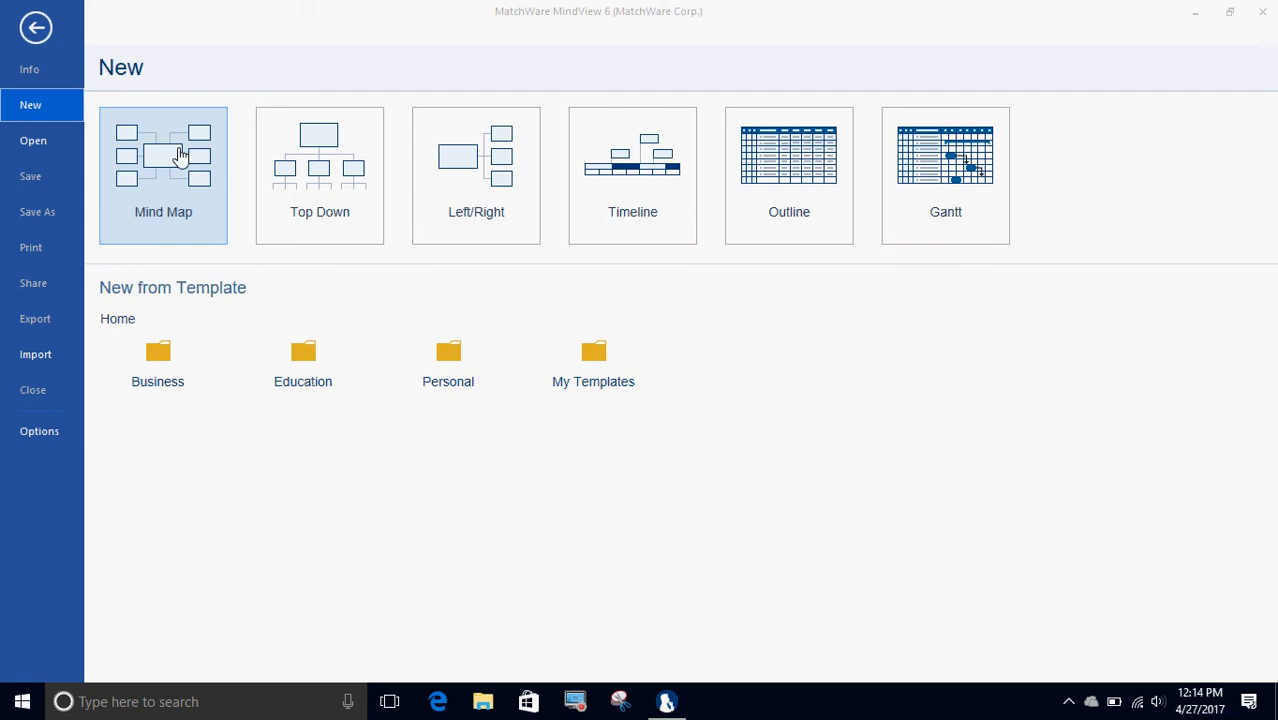
Create a new blank mind map and replace the root topic's text with the couple's full names
{"action": "left_click", "coordinate": [180, 155]}
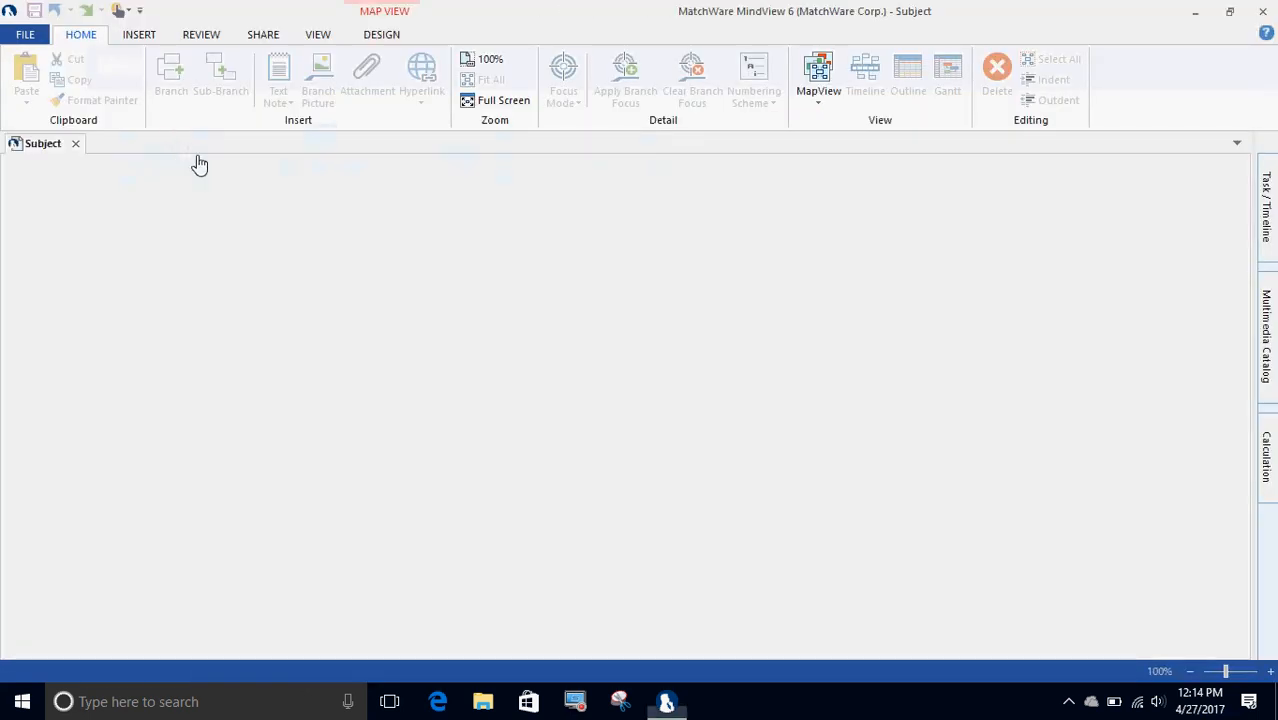
{"action": "double_click", "coordinate": [585, 398]}
{"action": "key", "text": "BackSpace"}
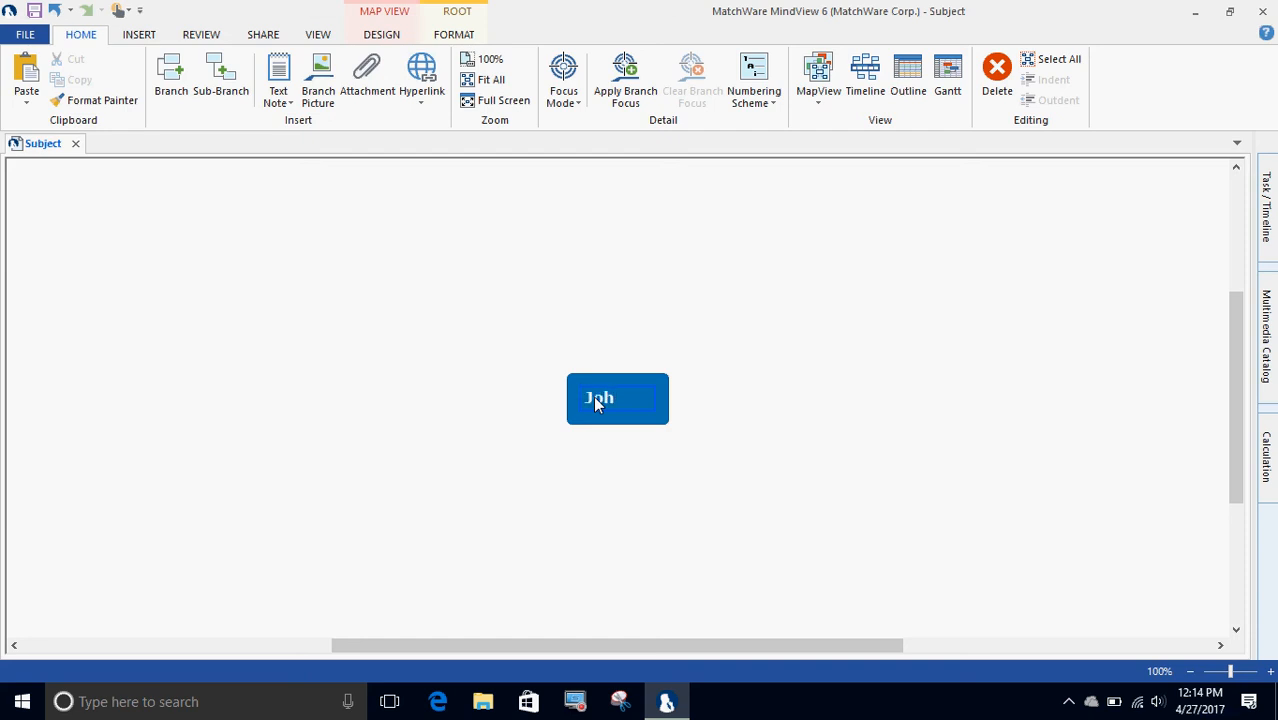
{"action": "type", "text": "hn and Mar"}
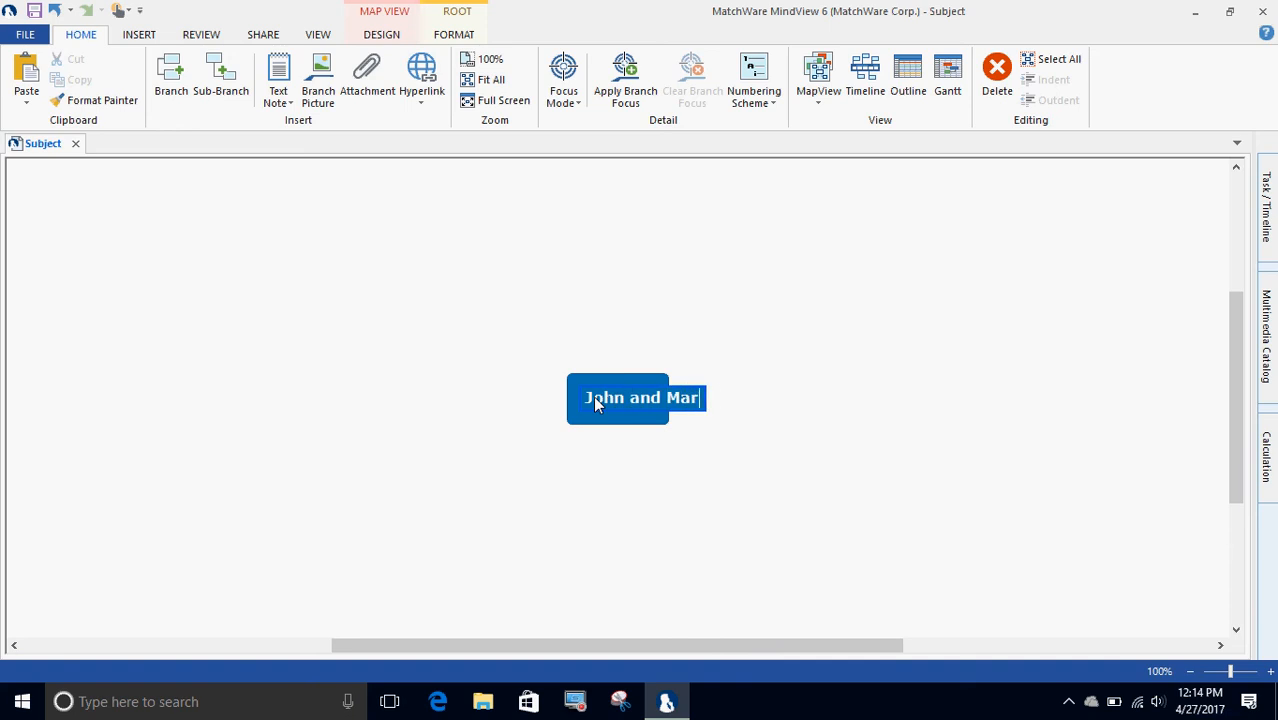
{"action": "type", "text": "y Smith"}
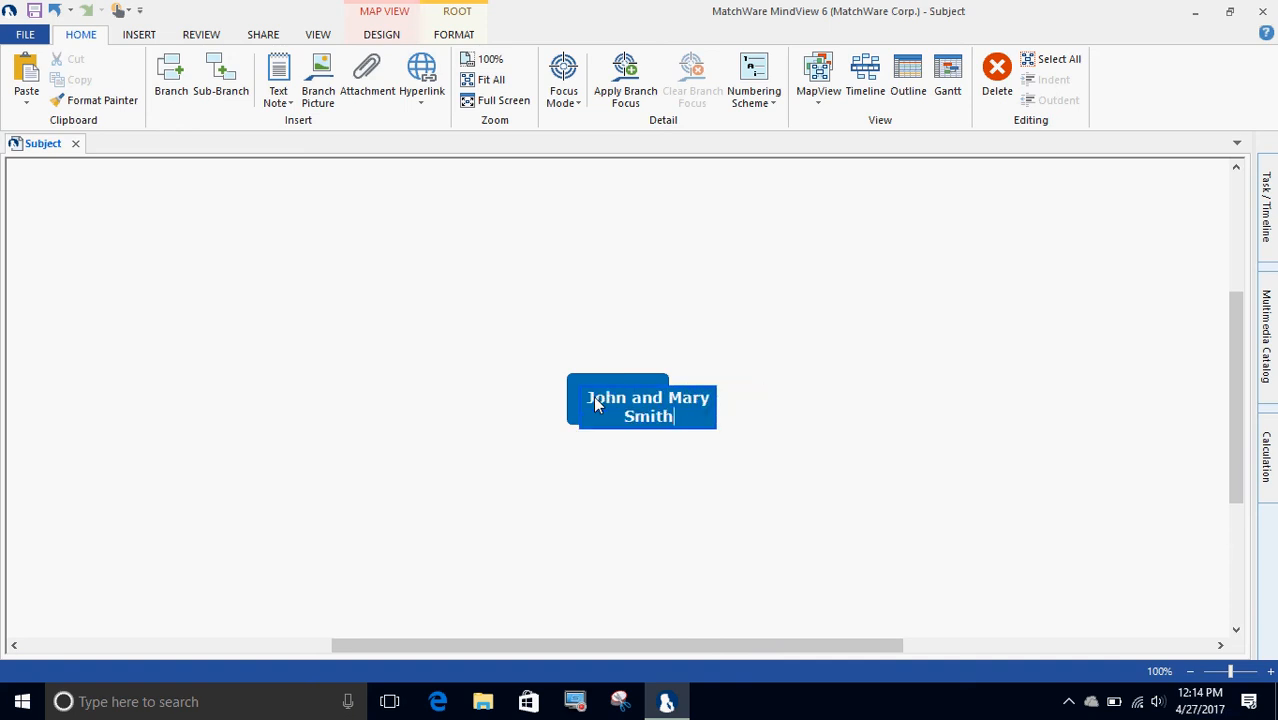
{"action": "key", "text": "Return"}
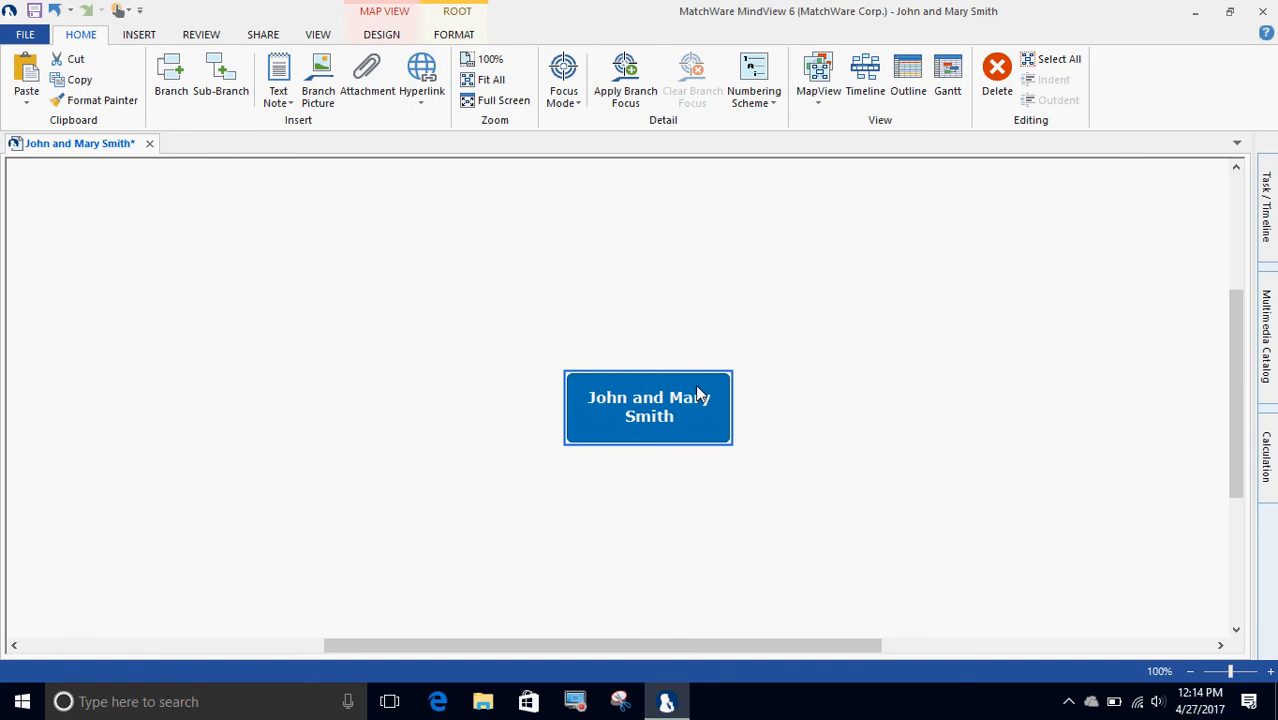
Add two main branches named Morals and Family to the root topic
{"action": "key", "text": "Insert"}
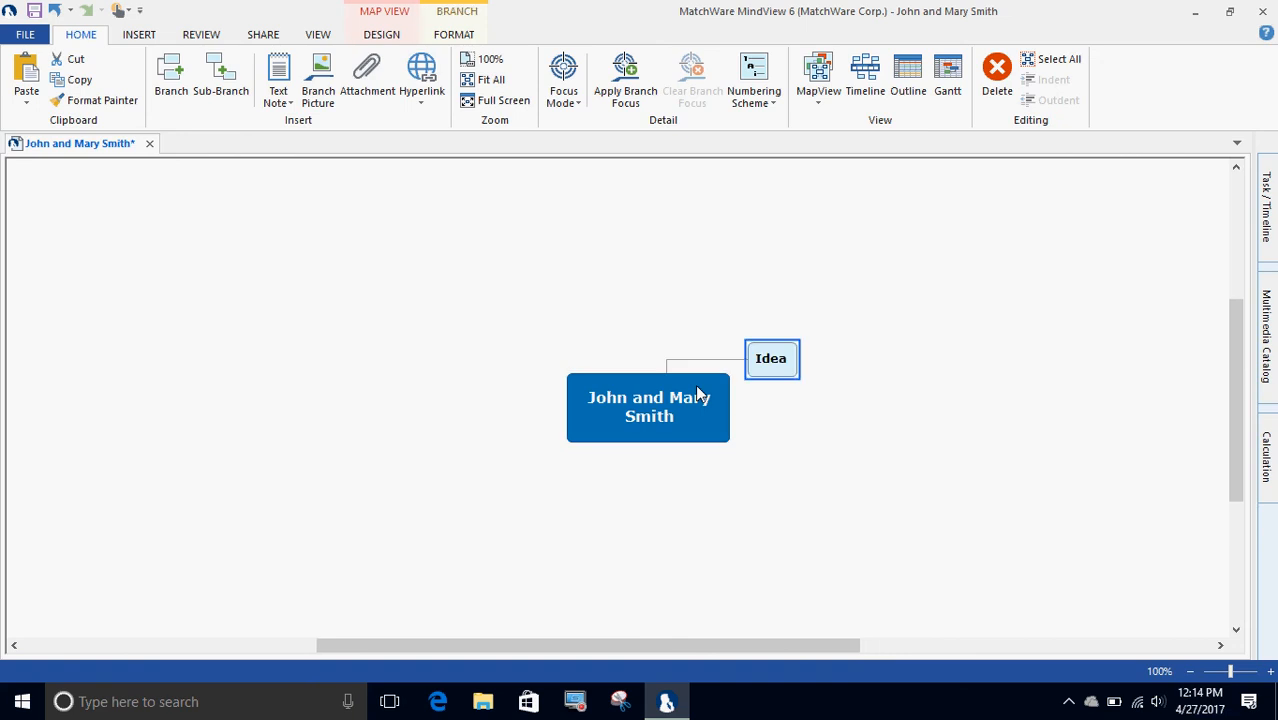
{"action": "type", "text": "Mor"}
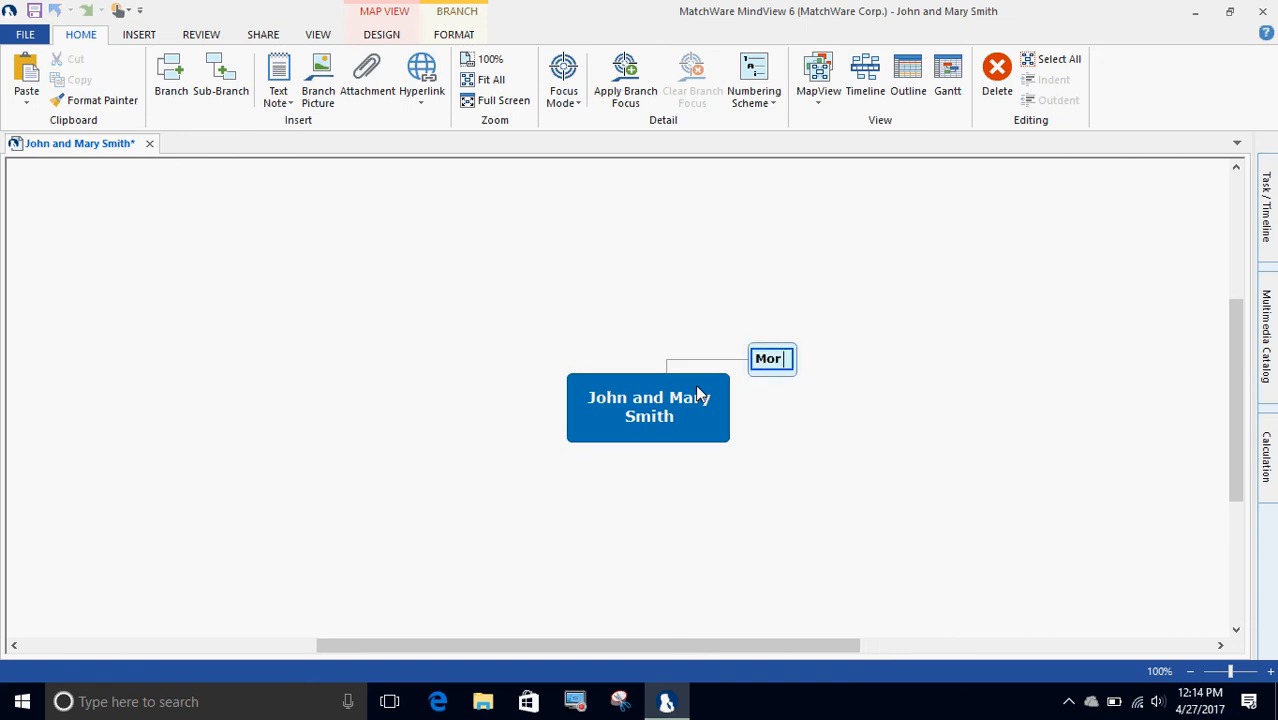
{"action": "type", "text": "als"}
{"action": "key", "text": "Return"}
{"action": "key", "text": "Insert"}
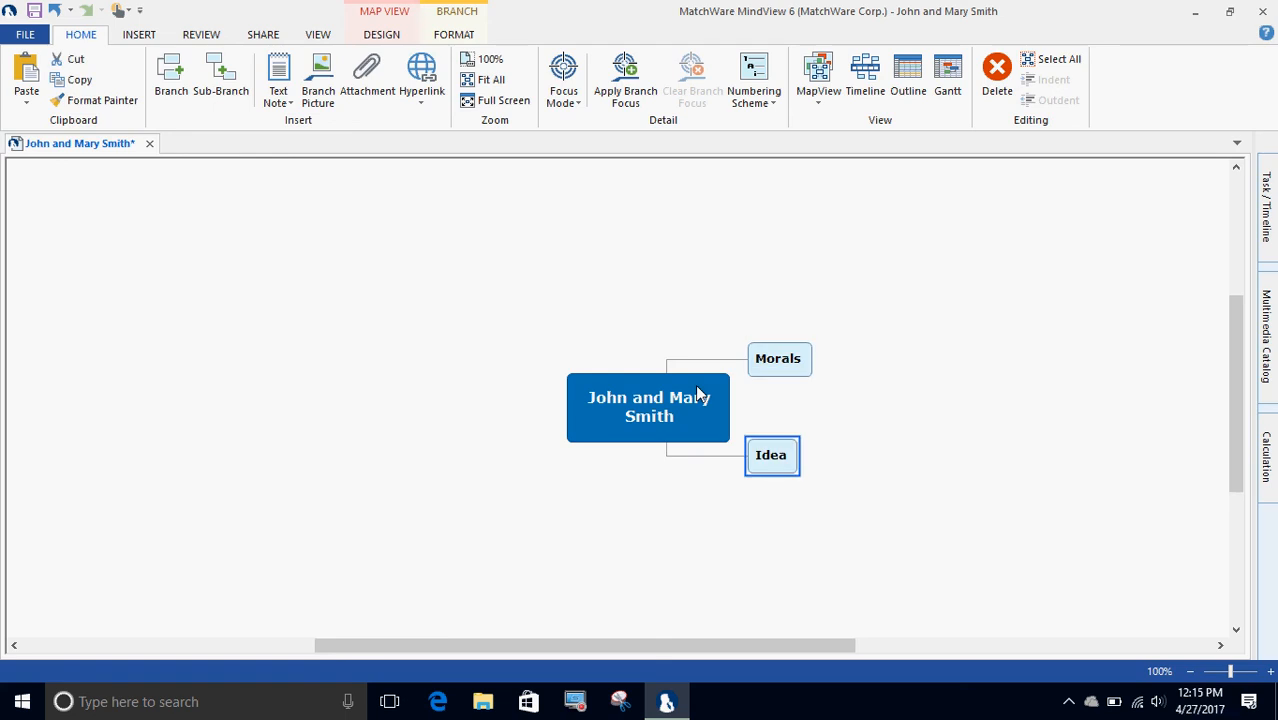
{"action": "type", "text": "Famil"}
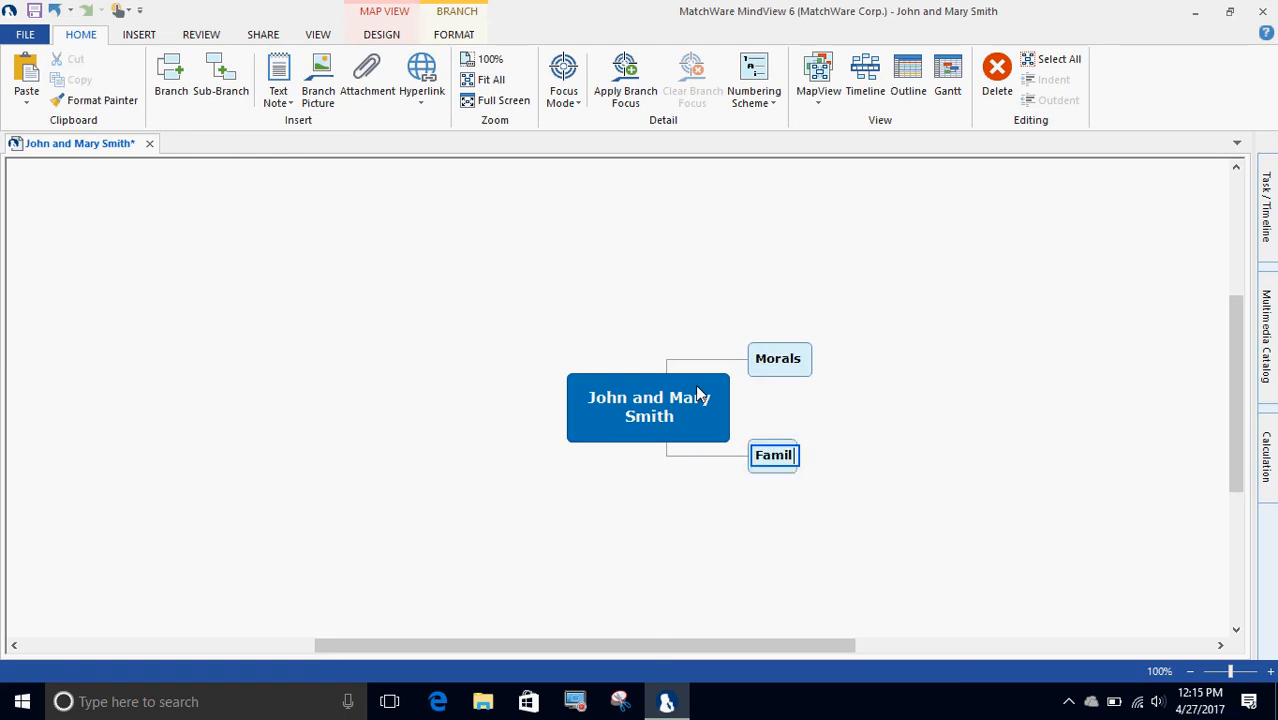
{"action": "type", "text": "y"}
{"action": "key", "text": "Return"}
Add two more main branches named Wealth and Hobbies to the root topic
{"action": "key", "text": "Insert"}
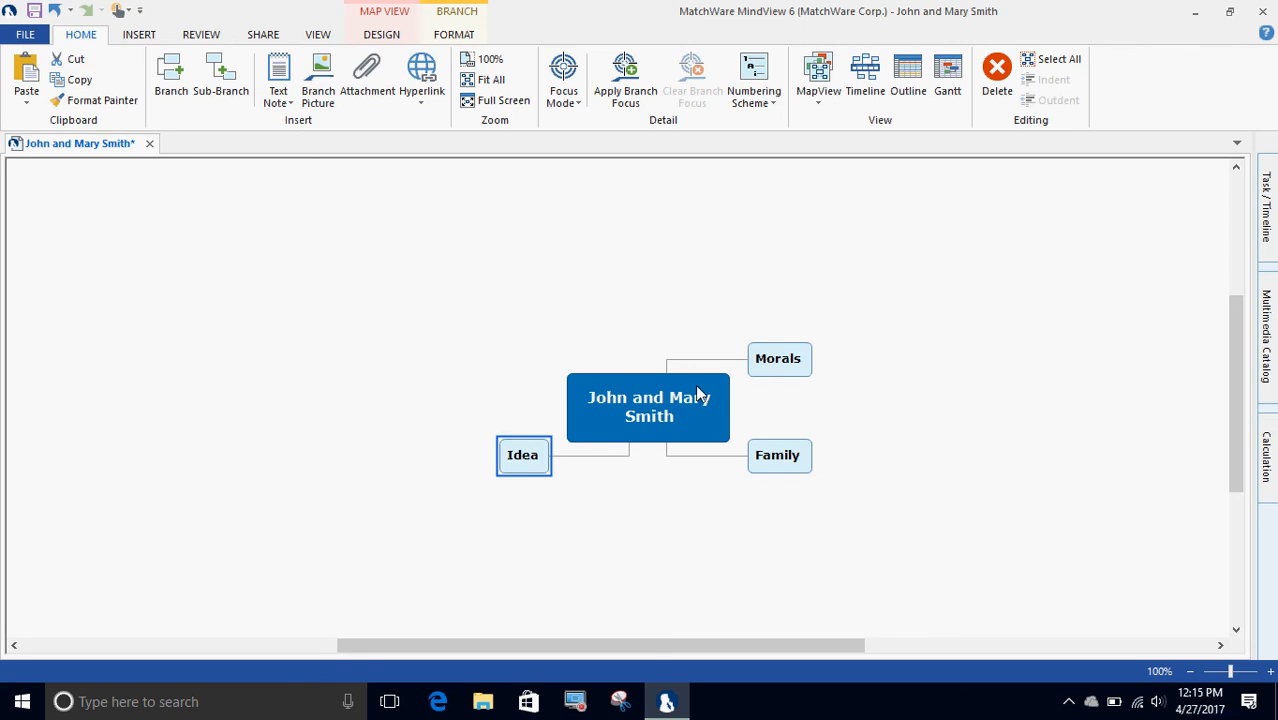
{"action": "type", "text": "Wealth"}
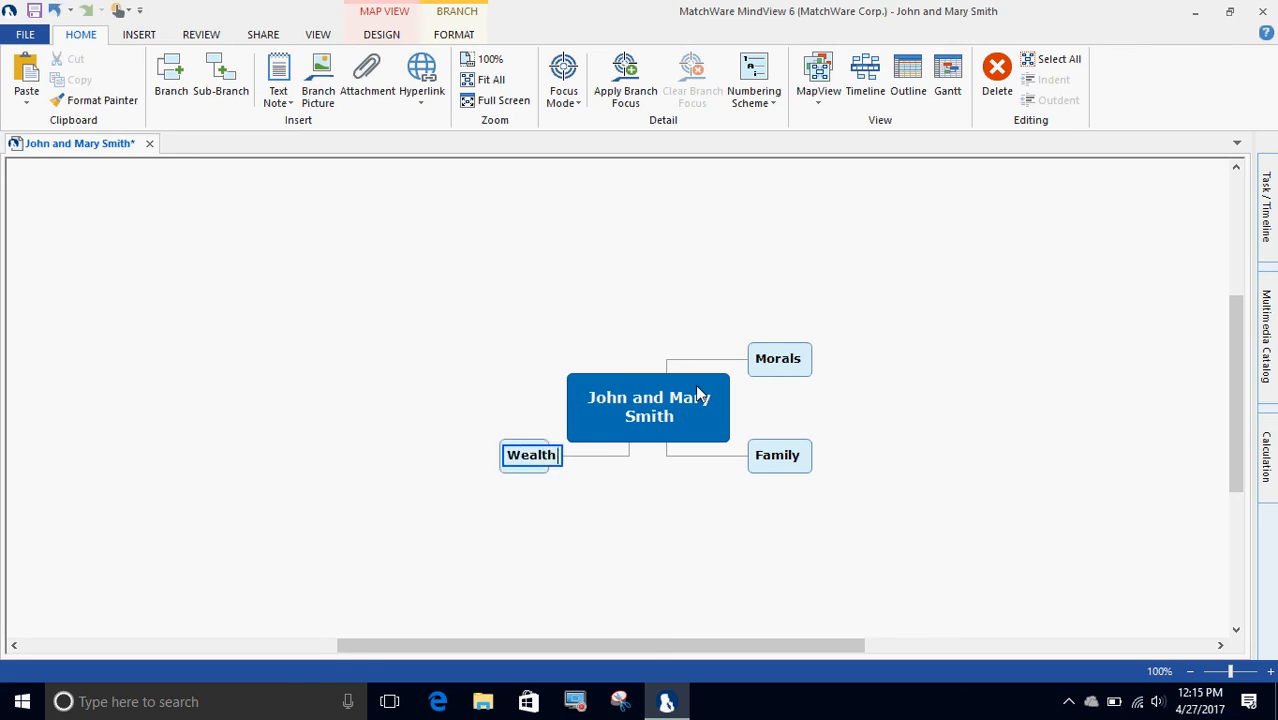
{"action": "key", "text": "Return"}
{"action": "key", "text": "Insert"}
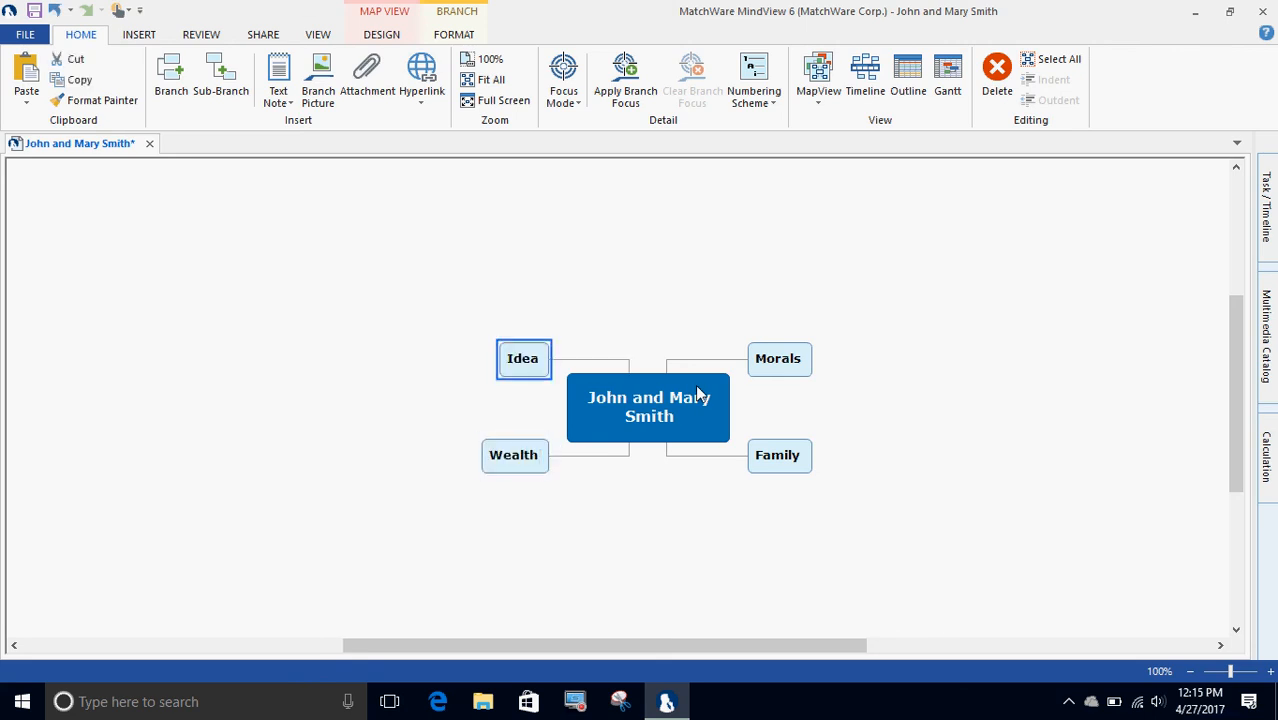
{"action": "type", "text": "Hobbies"}
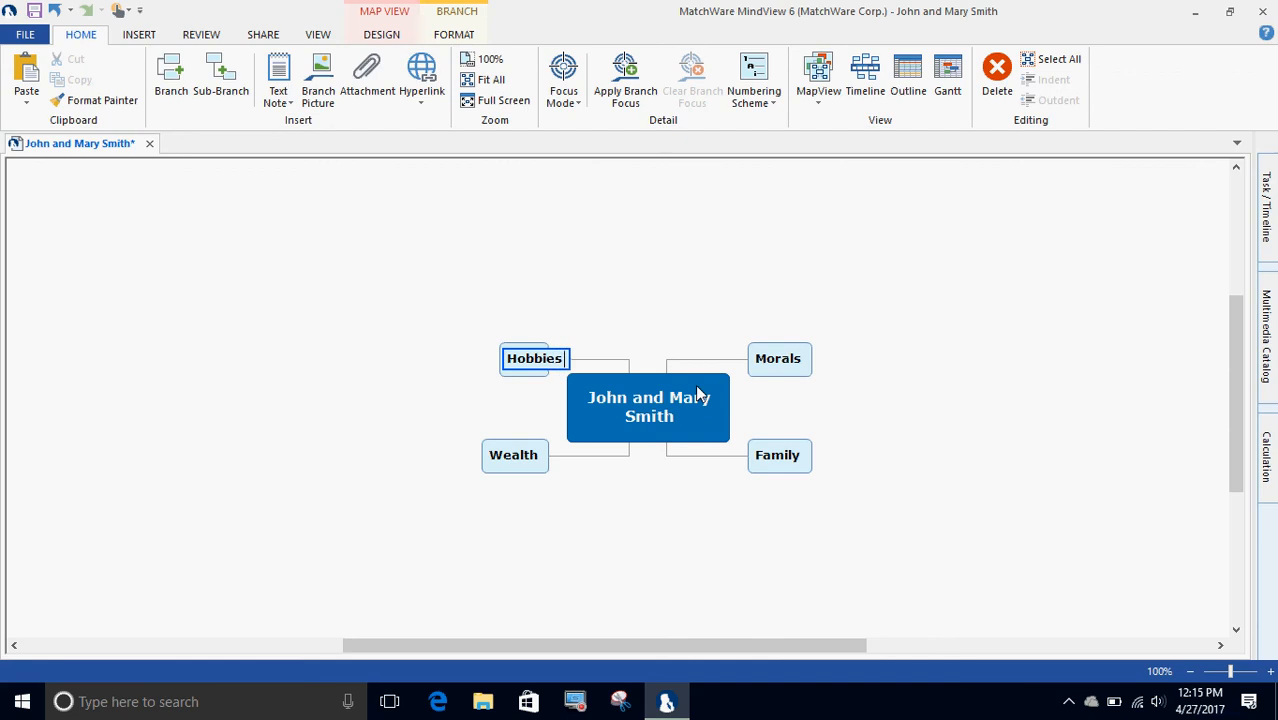
{"action": "key", "text": "Return"}
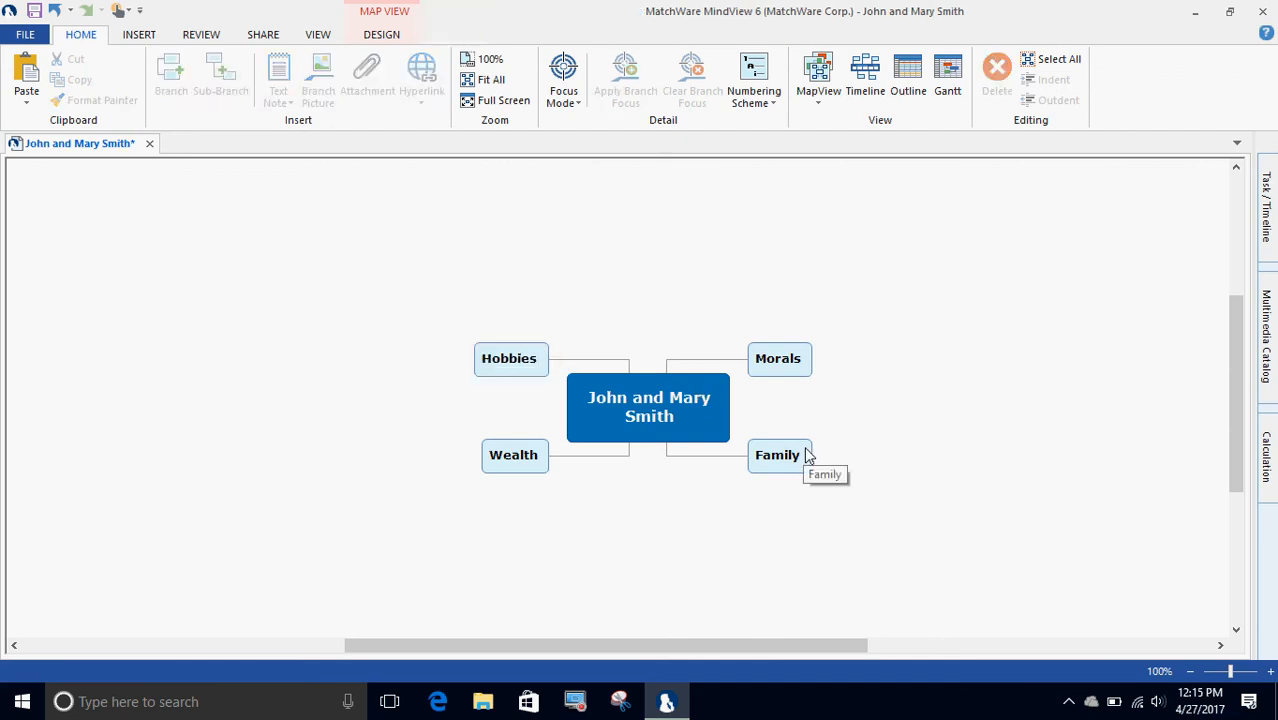
Add two sub-branches, "1 Boy" and "2 Girls", under the Family branch
{"action": "left_click", "coordinate": [804, 455]}
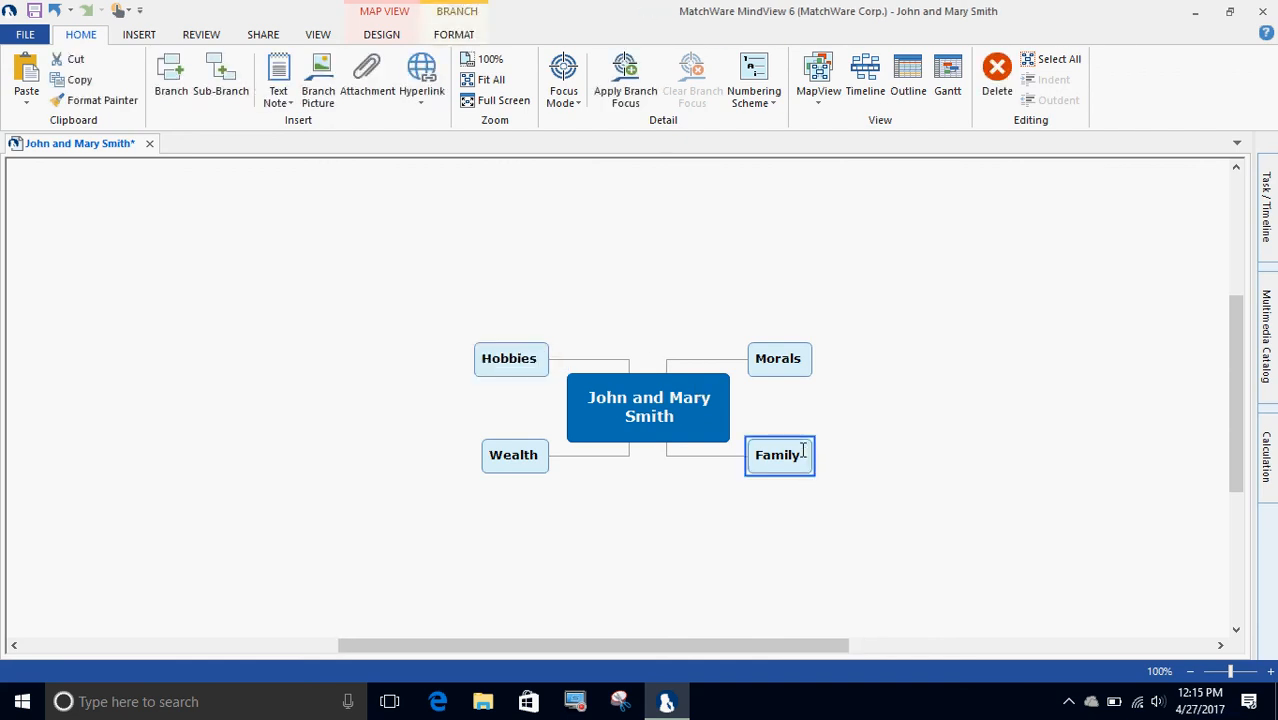
{"action": "key", "text": "Insert"}
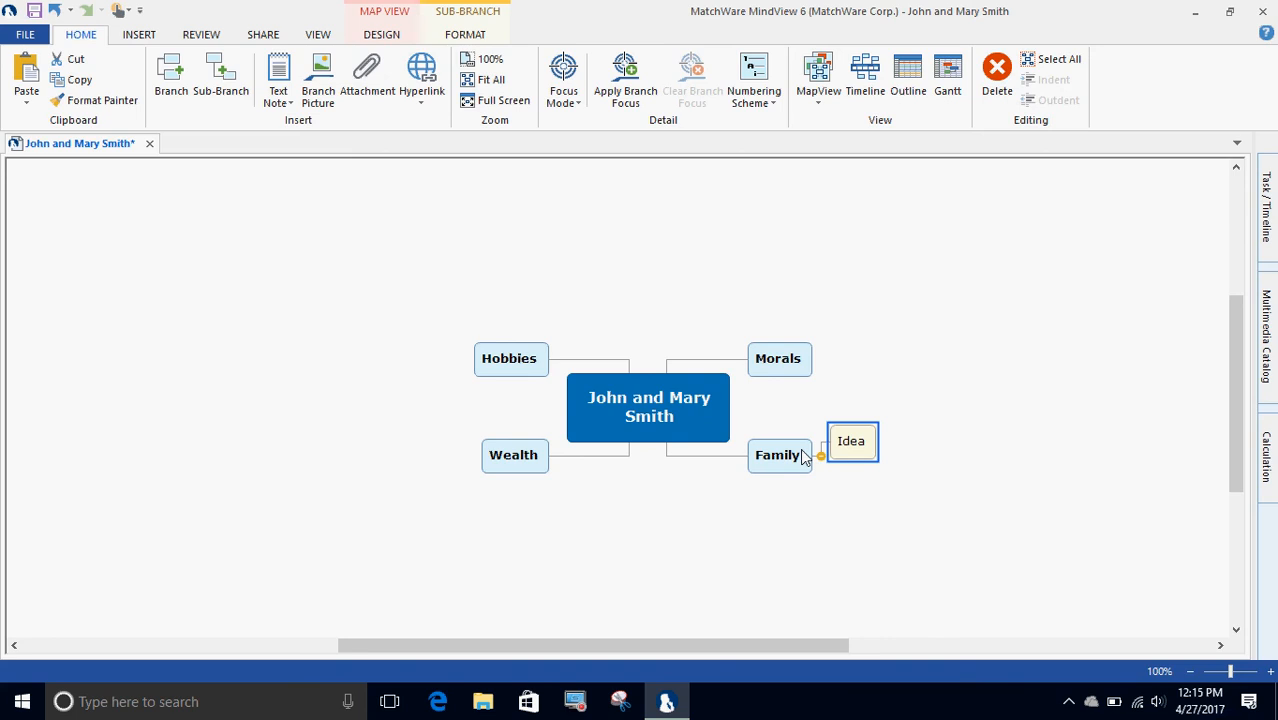
{"action": "type", "text": "1 Boys"}
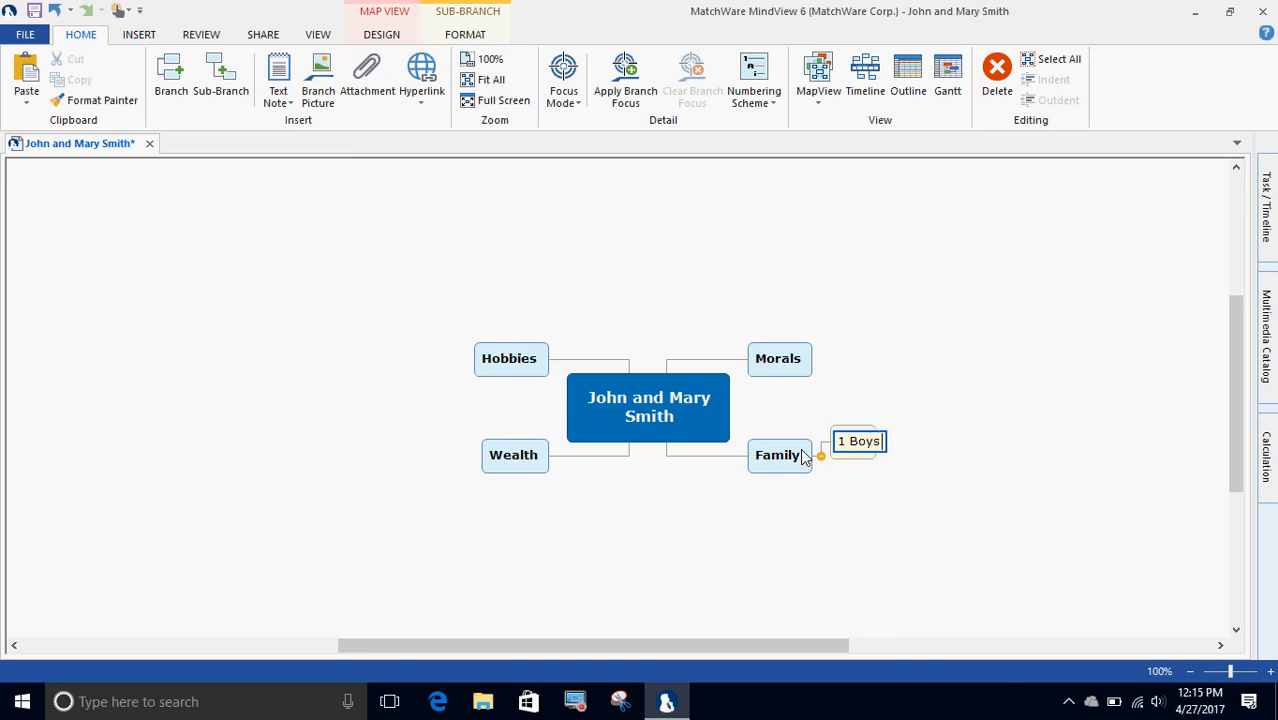
{"action": "key", "text": "BackSpace"}
{"action": "key", "text": "Return"}
{"action": "key", "text": "Return"}
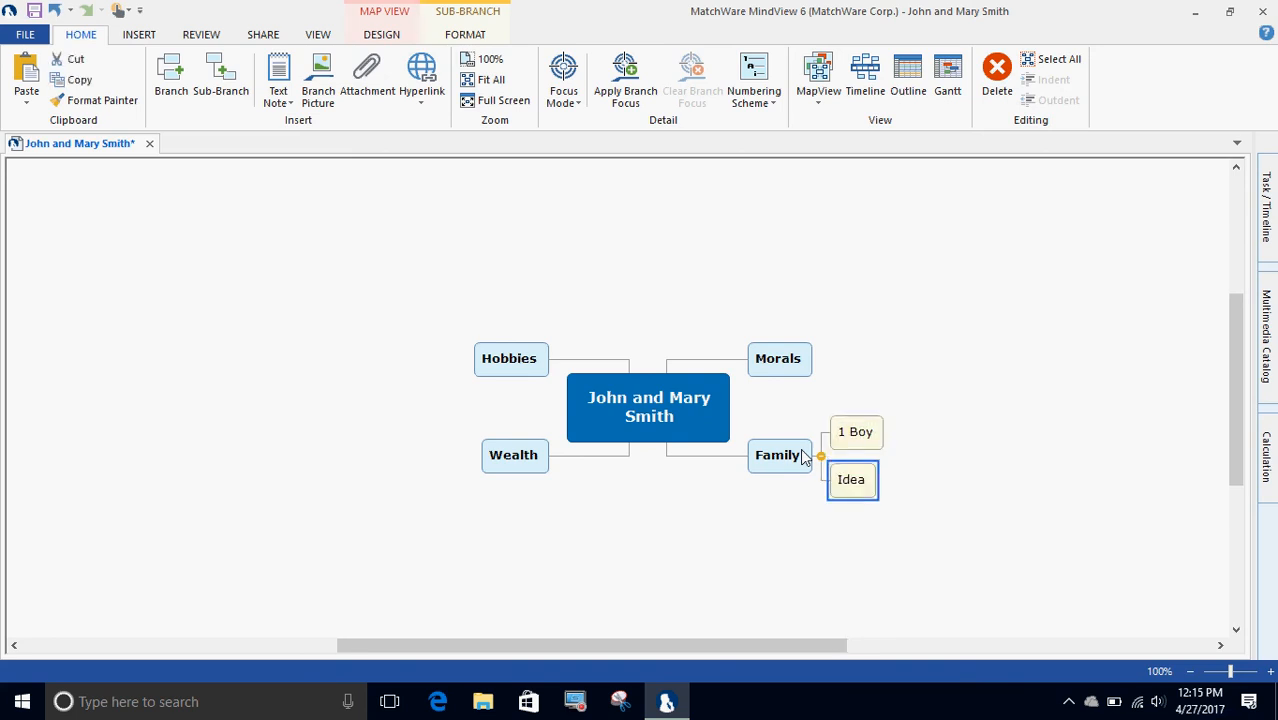
{"action": "type", "text": "2 G"}
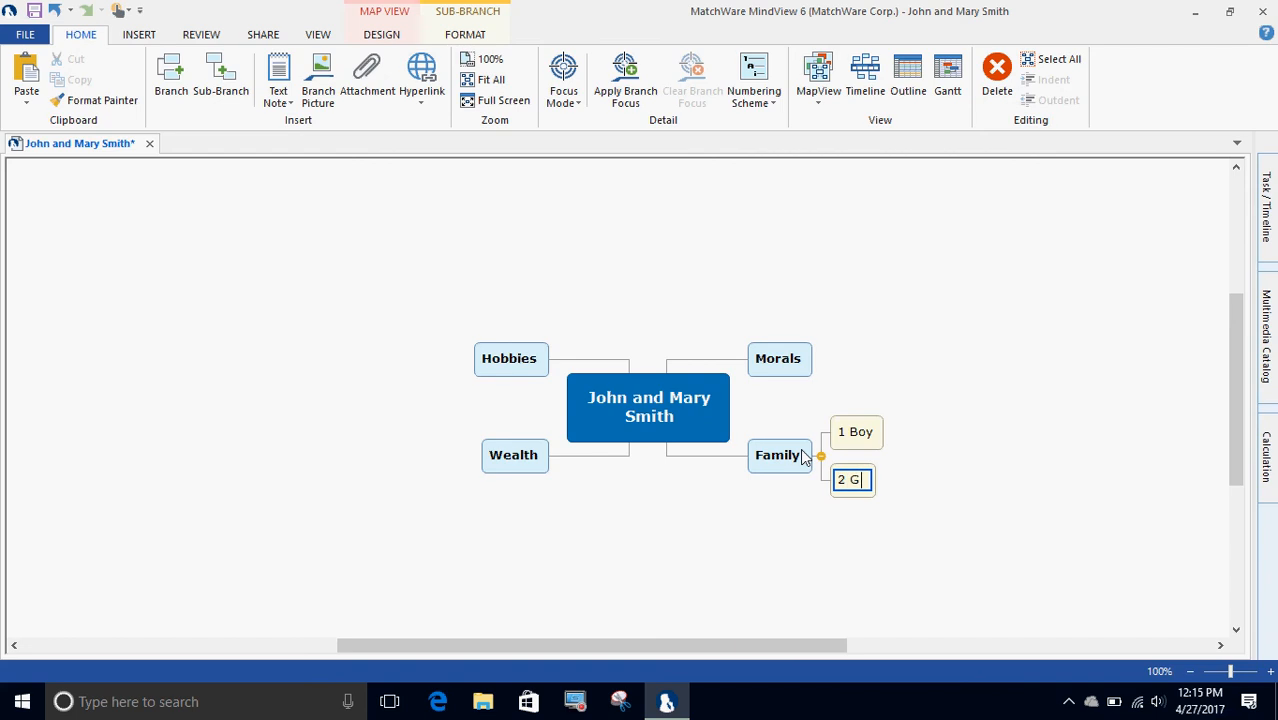
{"action": "type", "text": "irls"}
{"action": "key", "text": "Return"}
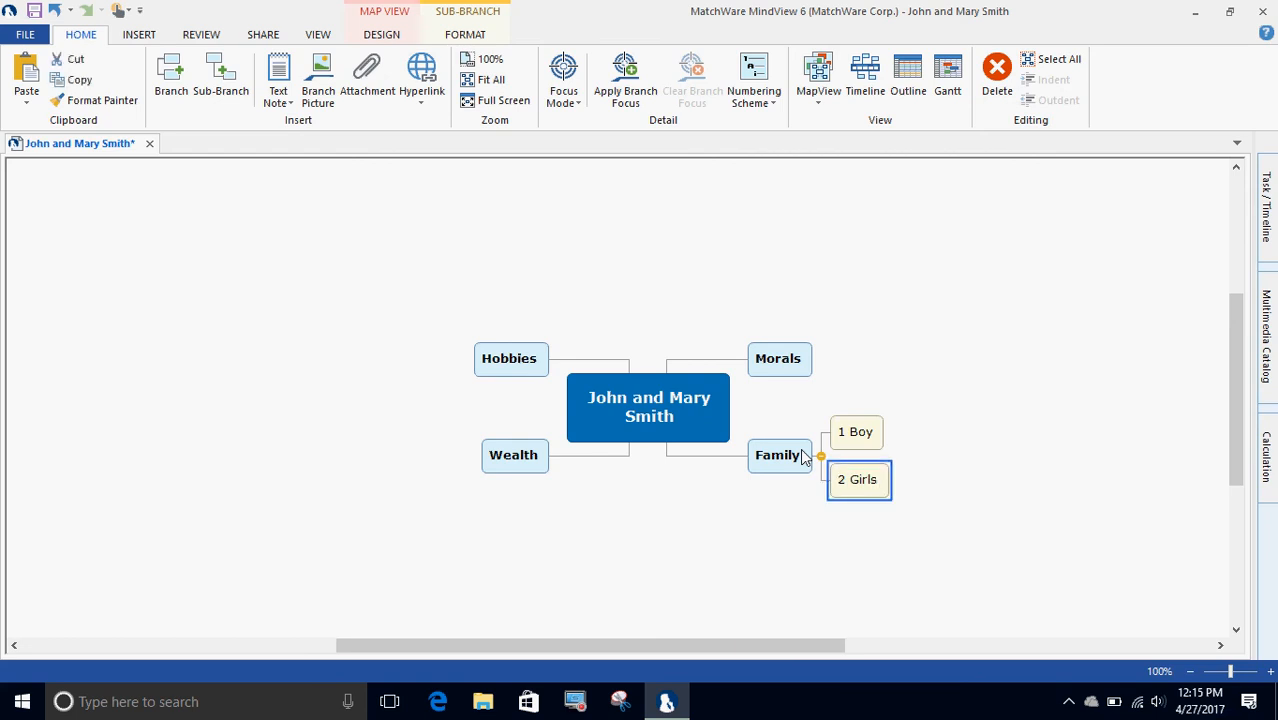
Apply the 1, 1.1, 1.1.1, 1.1.1.1 numbering scheme to the whole mind map
{"action": "left_click", "coordinate": [808, 268]}
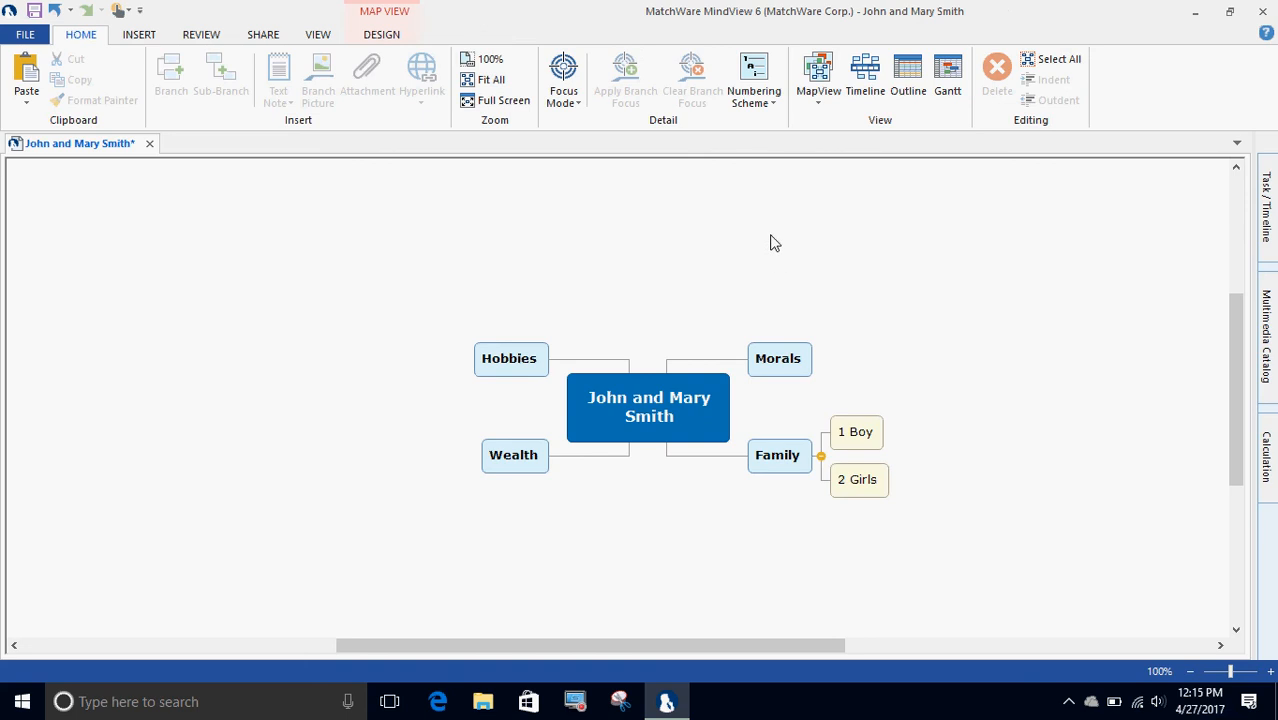
{"action": "left_click", "coordinate": [757, 103]}
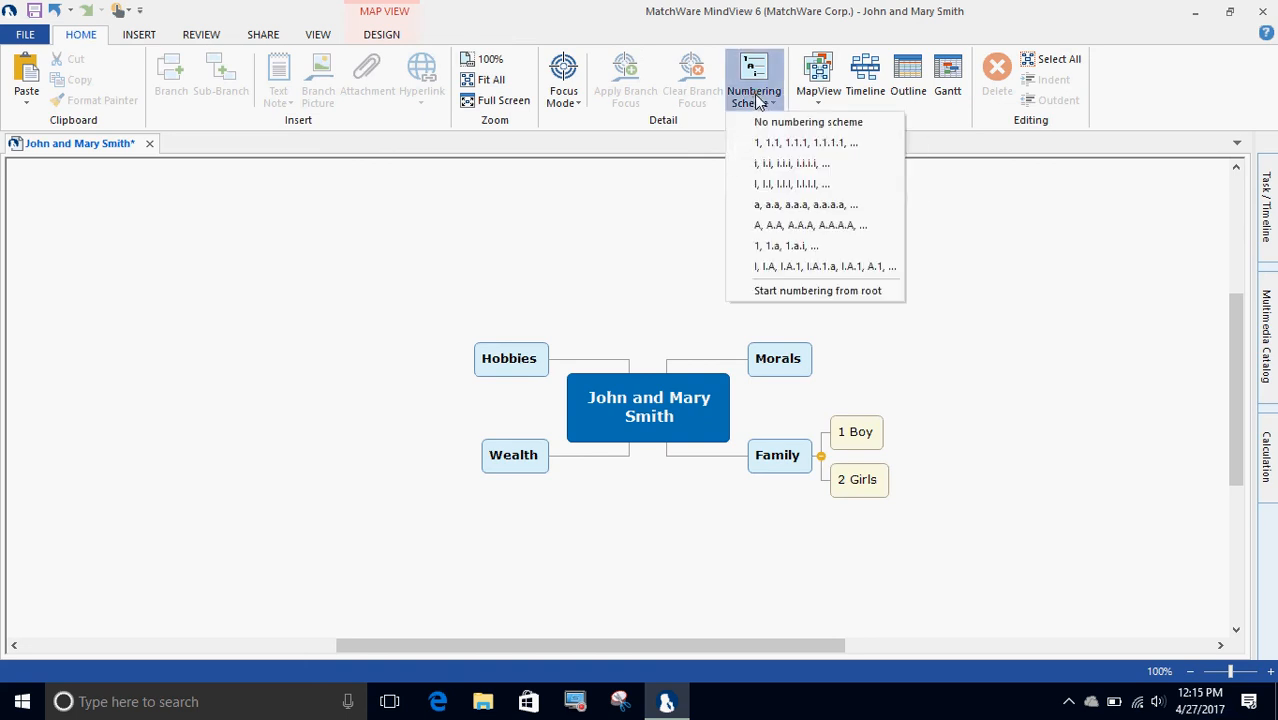
{"action": "left_click", "coordinate": [764, 145]}
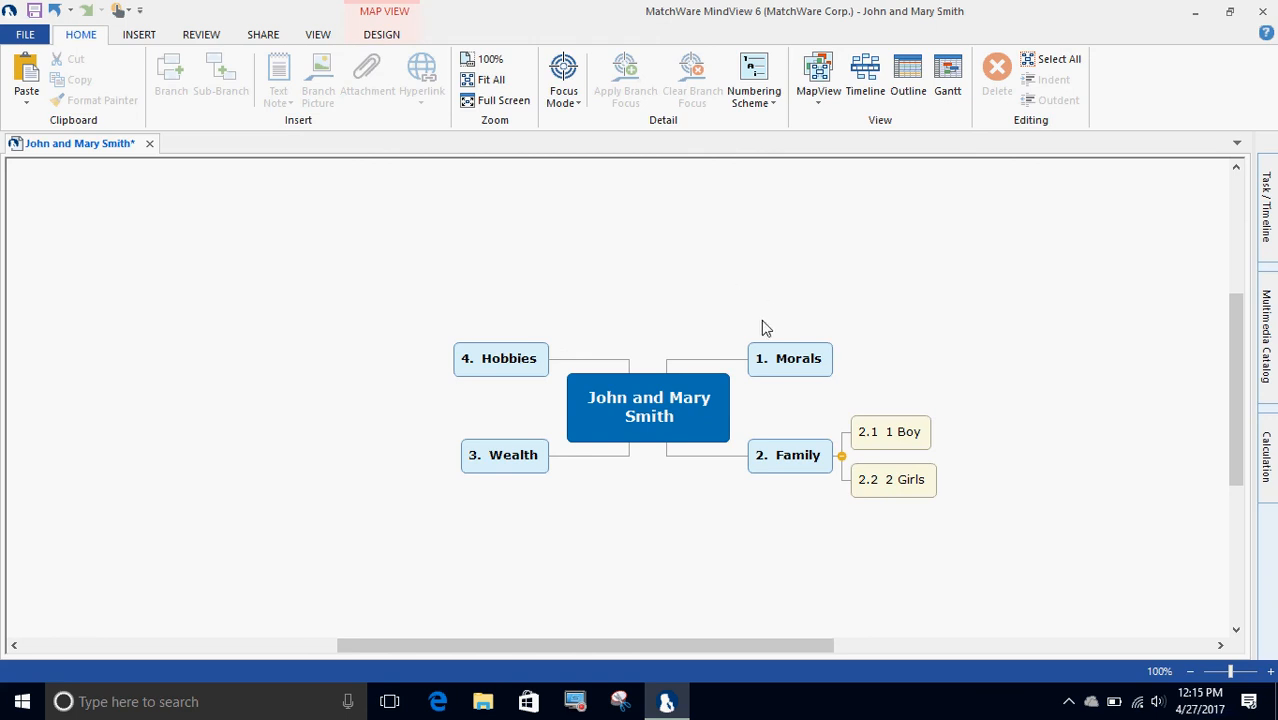
Rearrange the main branches around the root so their order is Hobbies, Morals, Wealth, Family
{"action": "left_click", "coordinate": [785, 357]}
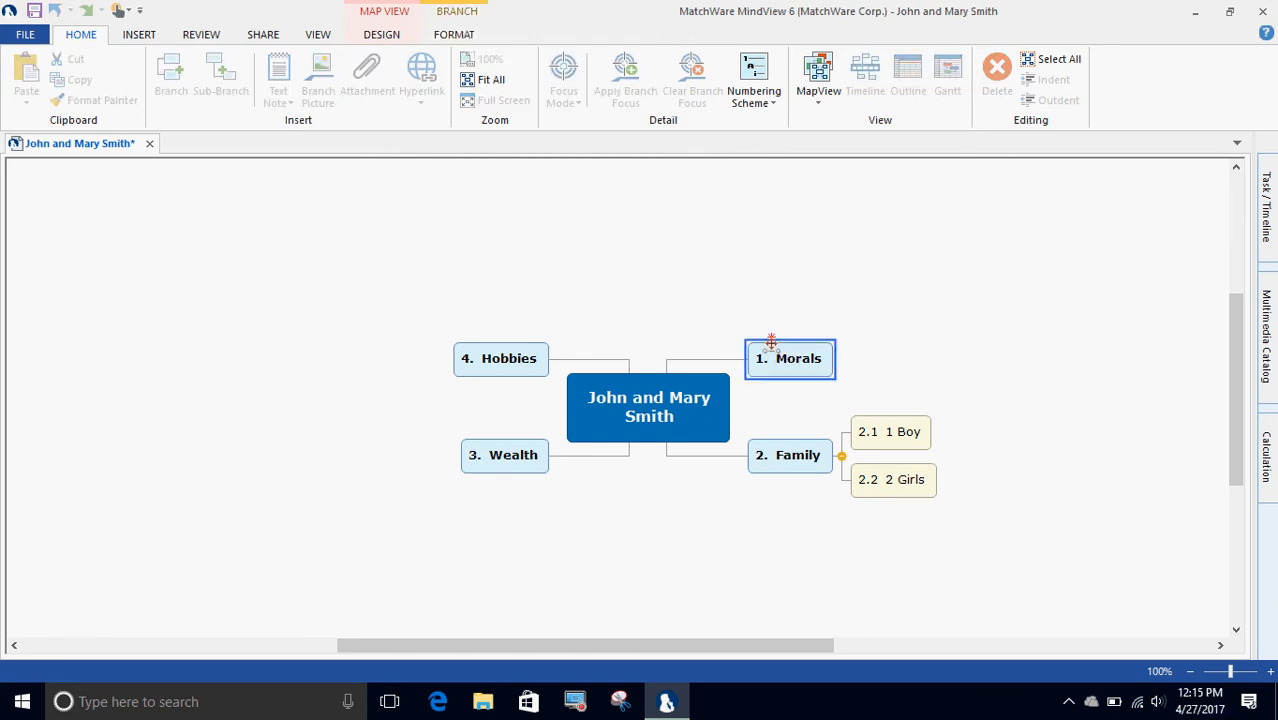
{"action": "left_click_drag", "start_coordinate": [765, 337], "coordinate": [748, 461]}
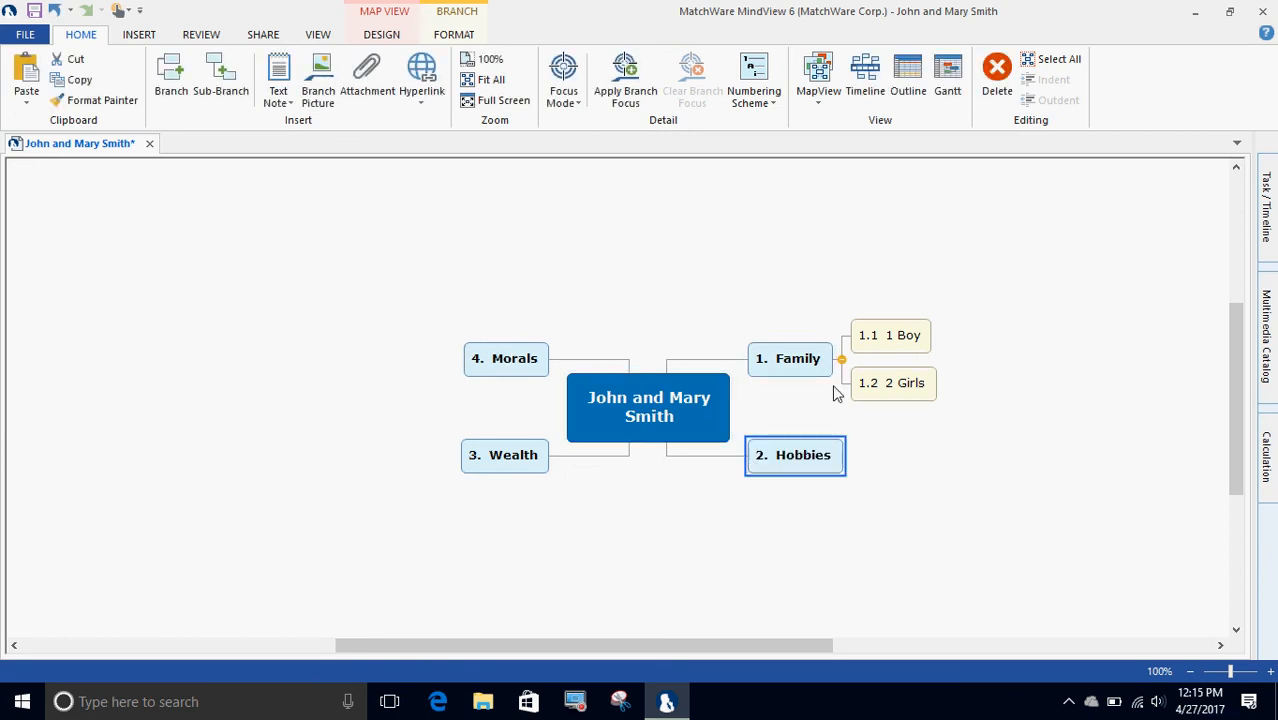
{"action": "left_click_drag", "start_coordinate": [797, 357], "coordinate": [528, 340]}
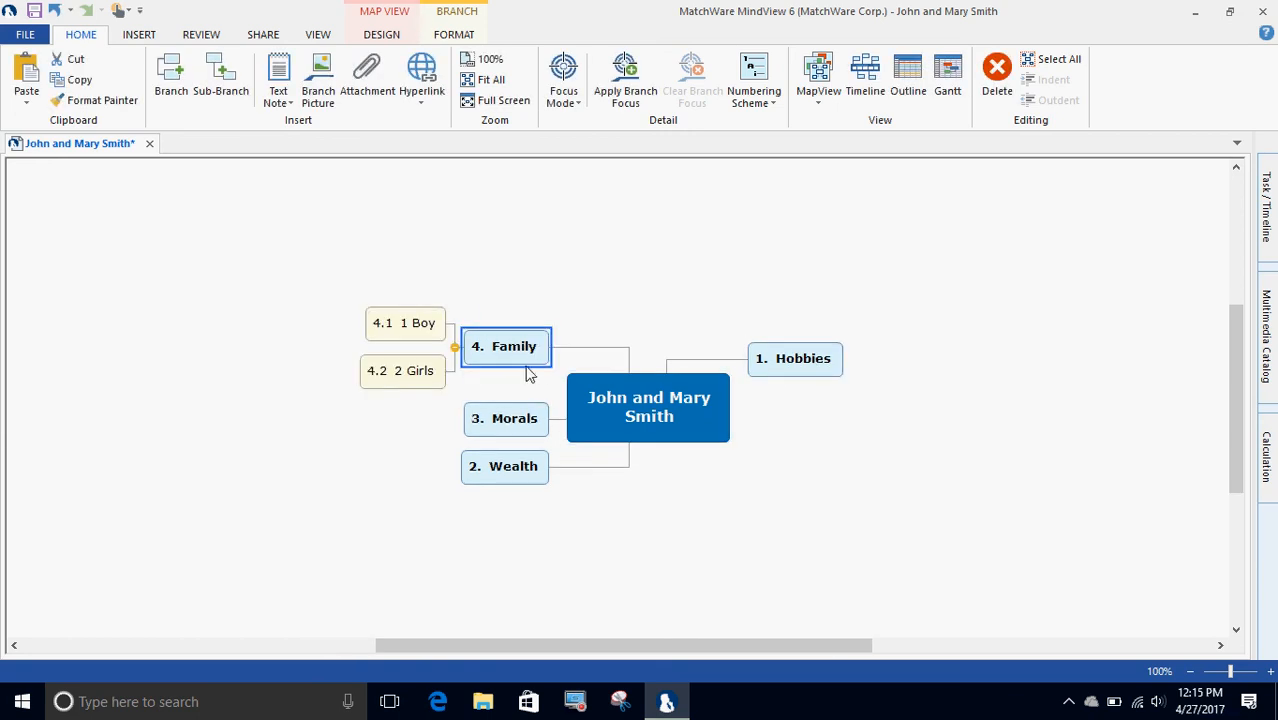
{"action": "left_click", "coordinate": [516, 420]}
{"action": "left_click_drag", "start_coordinate": [516, 420], "coordinate": [804, 469]}
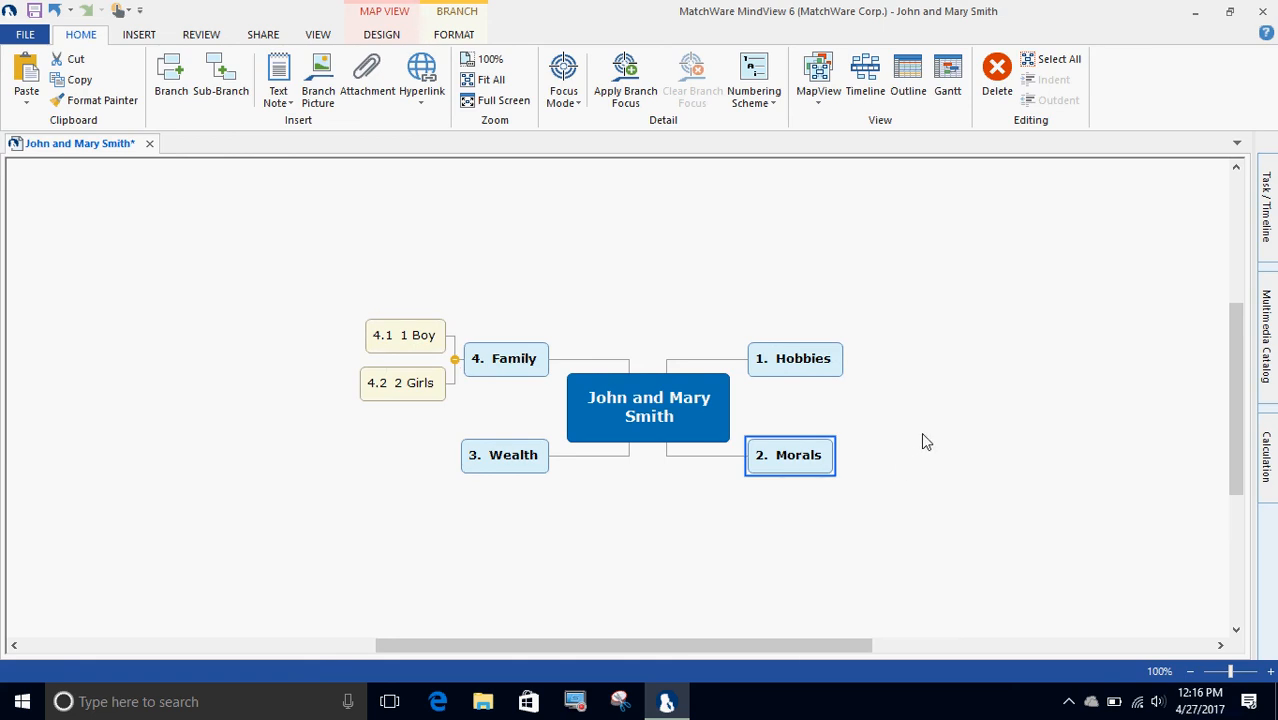
{"action": "left_click", "coordinate": [928, 406]}
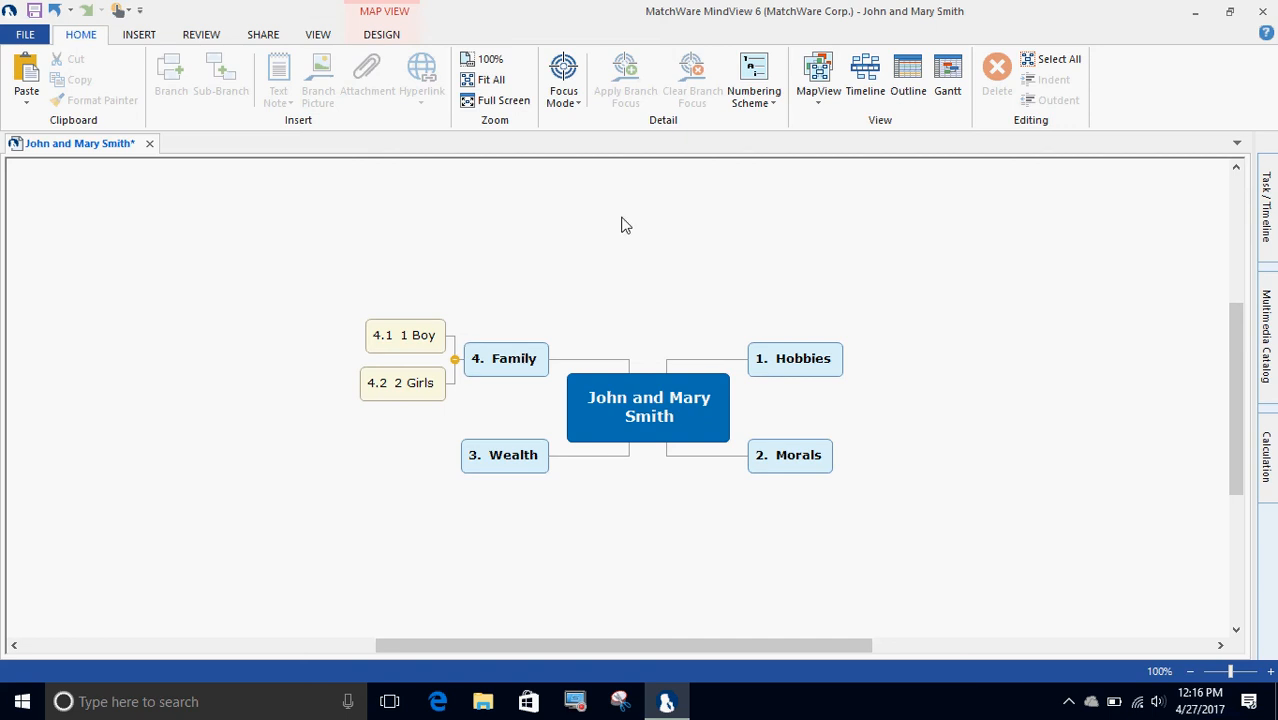
Create a new document from the CEG_DiscoveryTemplate stored in My Templates
{"action": "left_click", "coordinate": [25, 35]}
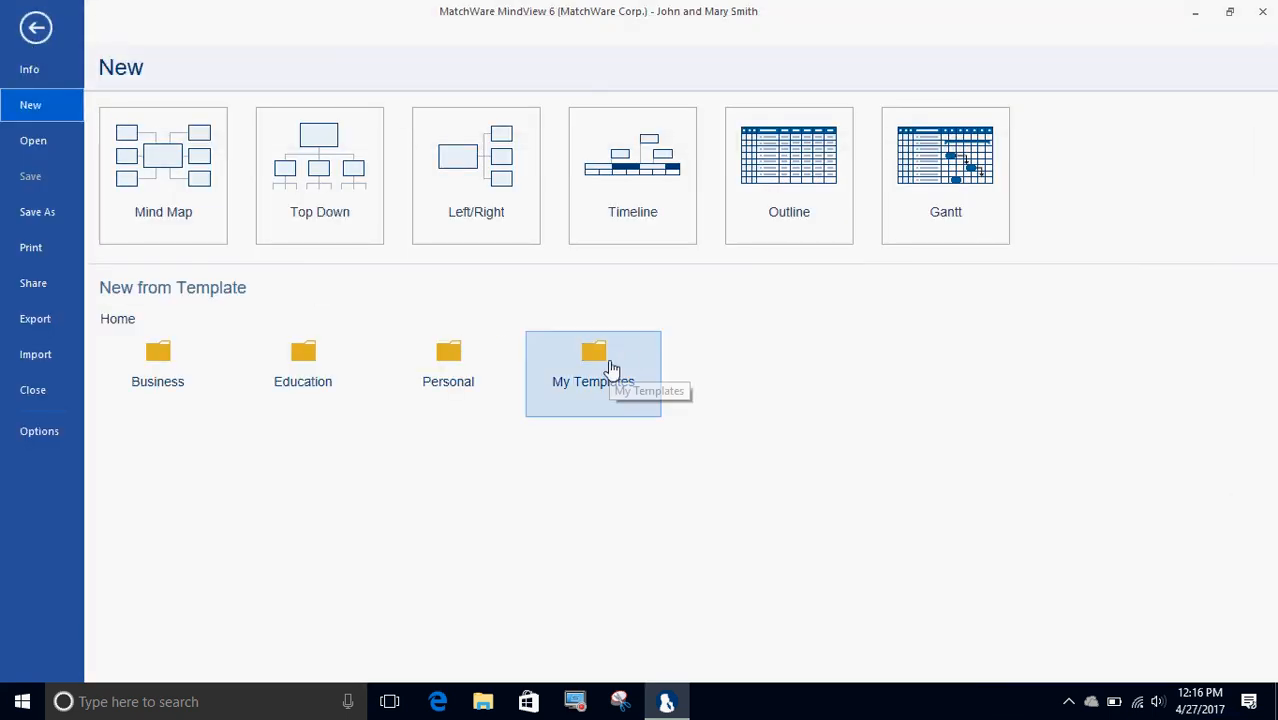
{"action": "left_click", "coordinate": [622, 364]}
{"action": "scroll", "coordinate": [600, 380], "scroll_direction": "down", "scroll_amount": 3}
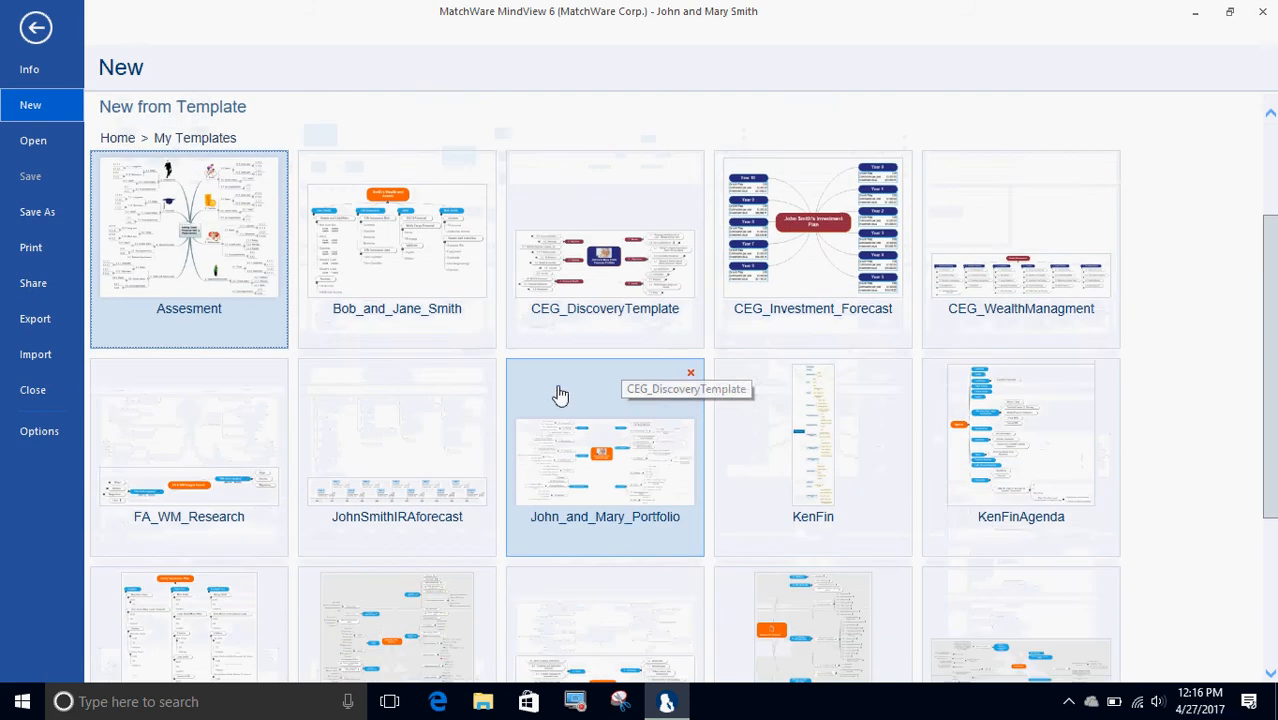
{"action": "left_click", "coordinate": [613, 333]}
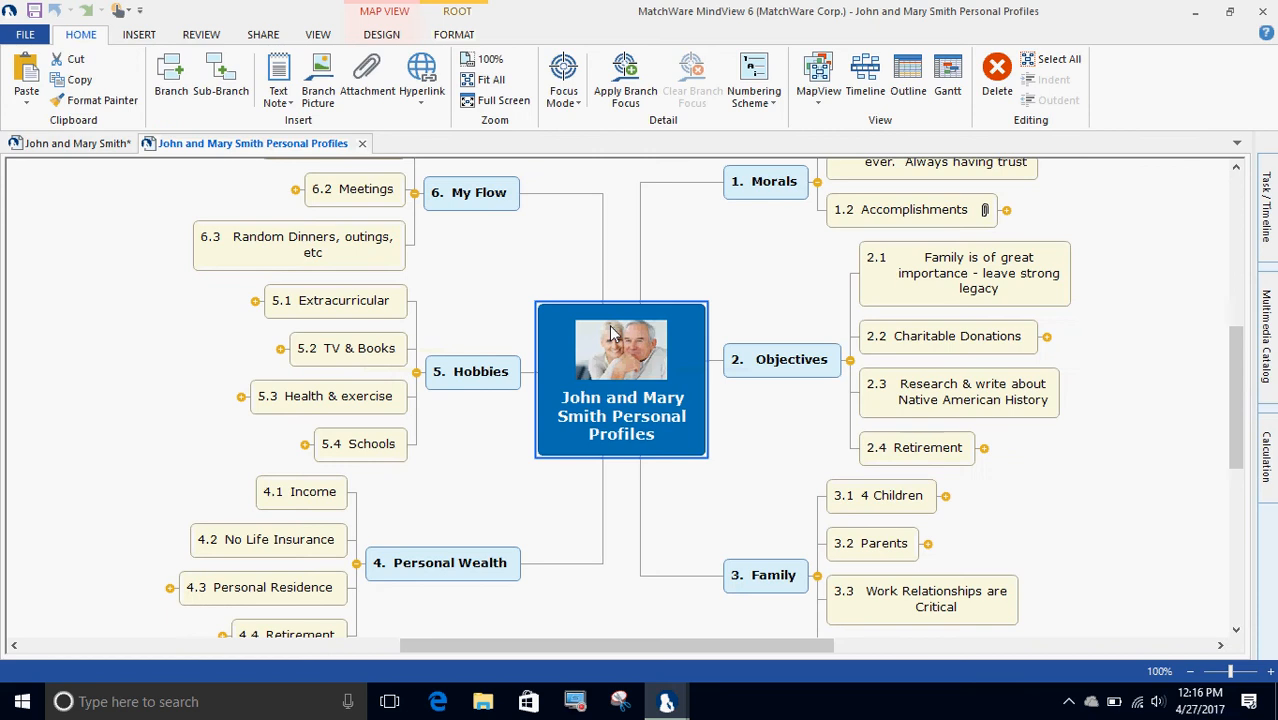
Expand the Communication and Meetings sub-branches under My Flow, and collapse the Morals branch
{"action": "scroll", "coordinate": [613, 333], "scroll_direction": "down", "scroll_amount": 2}
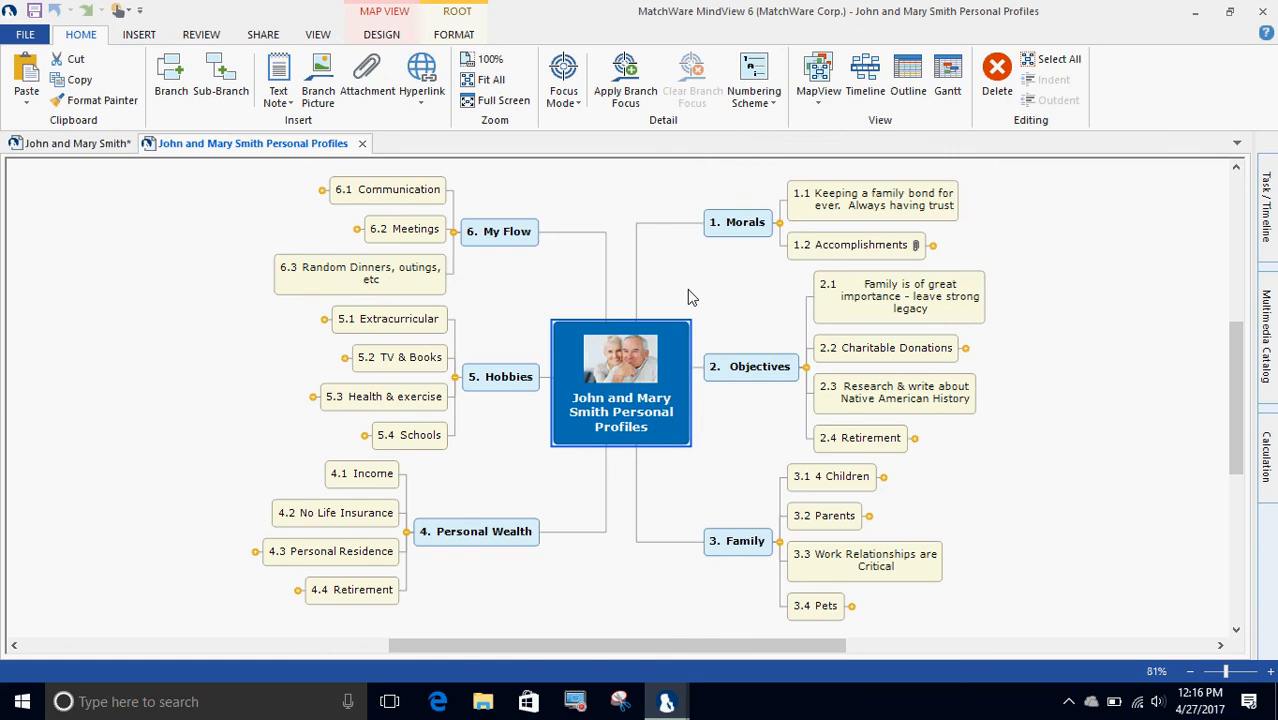
{"action": "left_click", "coordinate": [322, 191]}
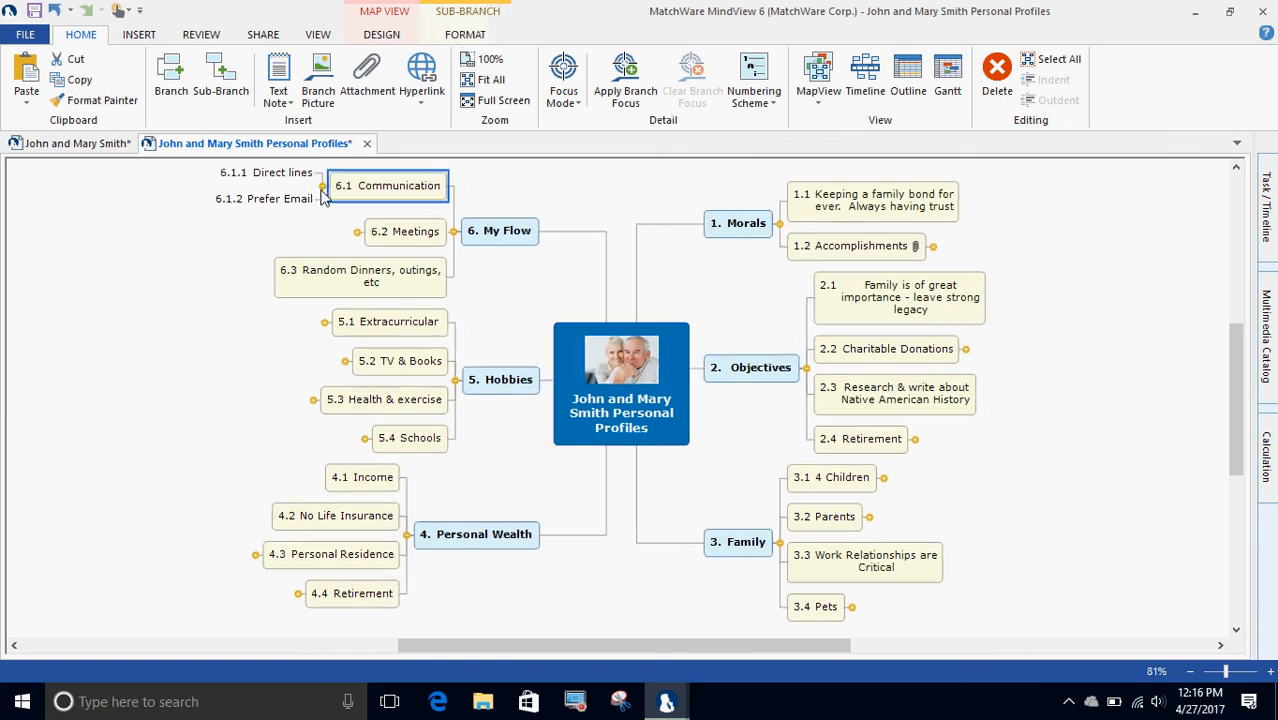
{"action": "left_click", "coordinate": [357, 232]}
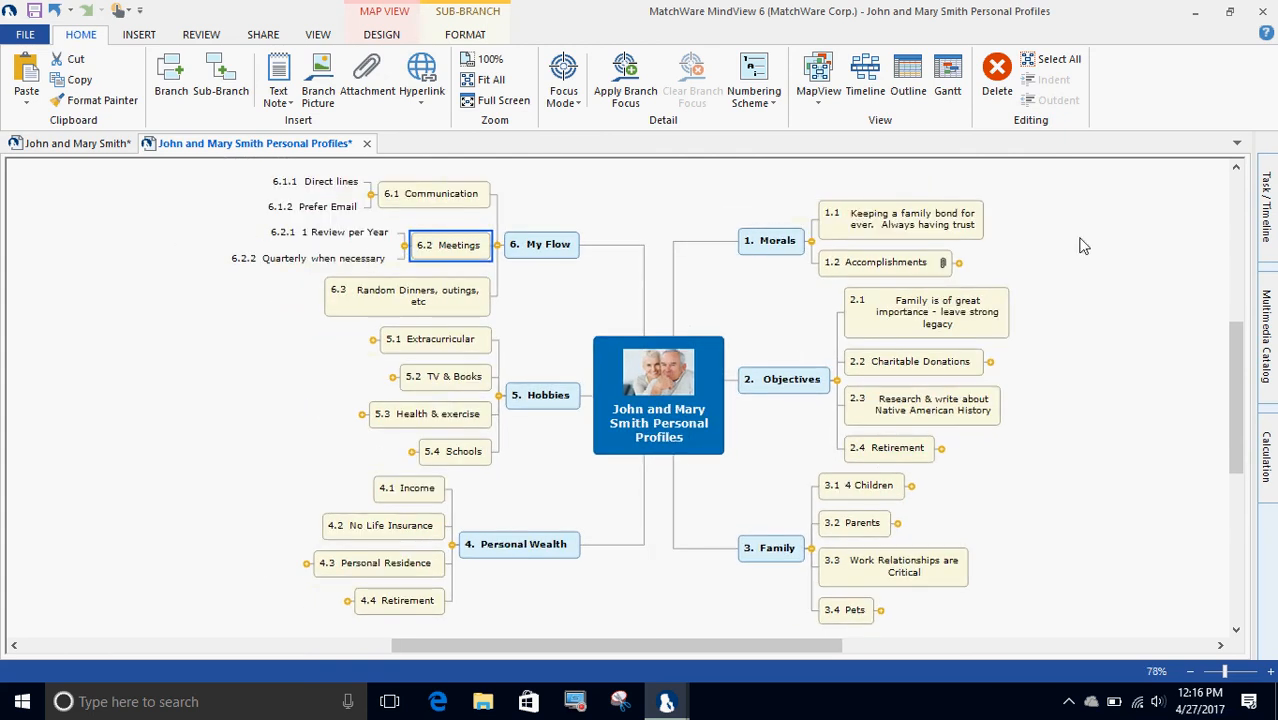
{"action": "left_click", "coordinate": [812, 241]}
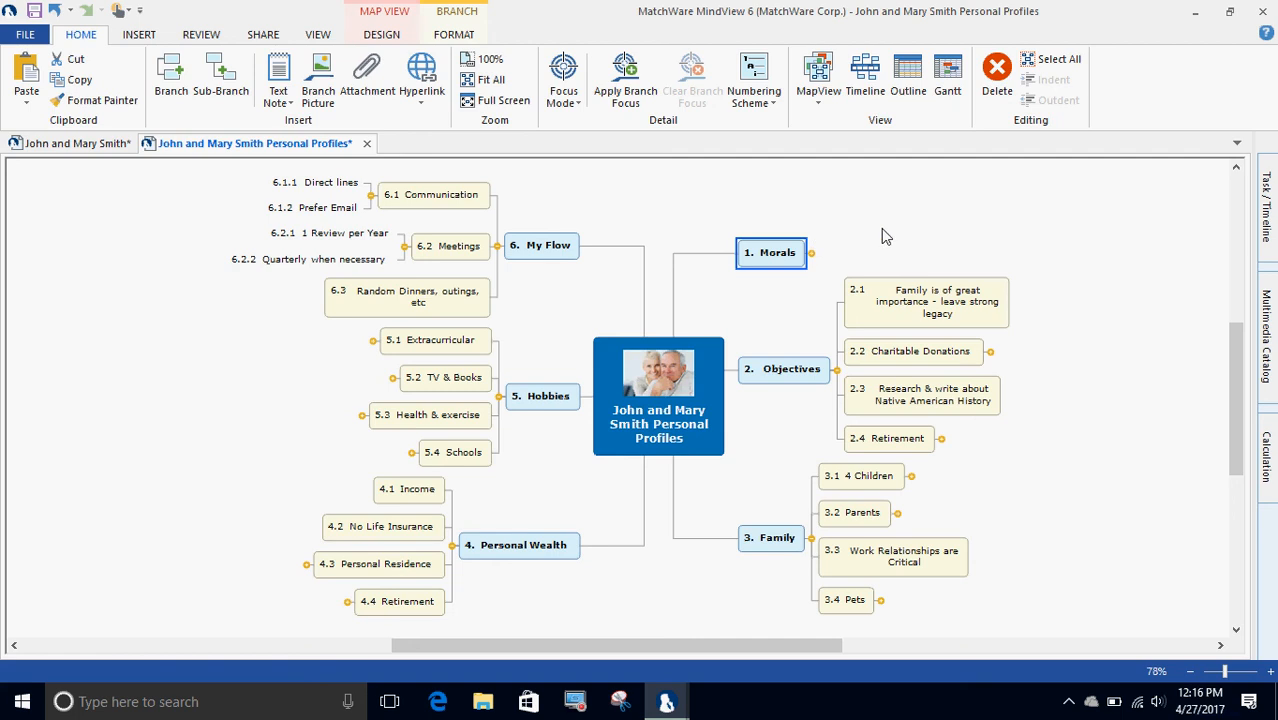
Show the whole mind map at Detail Level 2
{"action": "left_click", "coordinate": [322, 36]}
{"action": "left_click", "coordinate": [398, 80]}
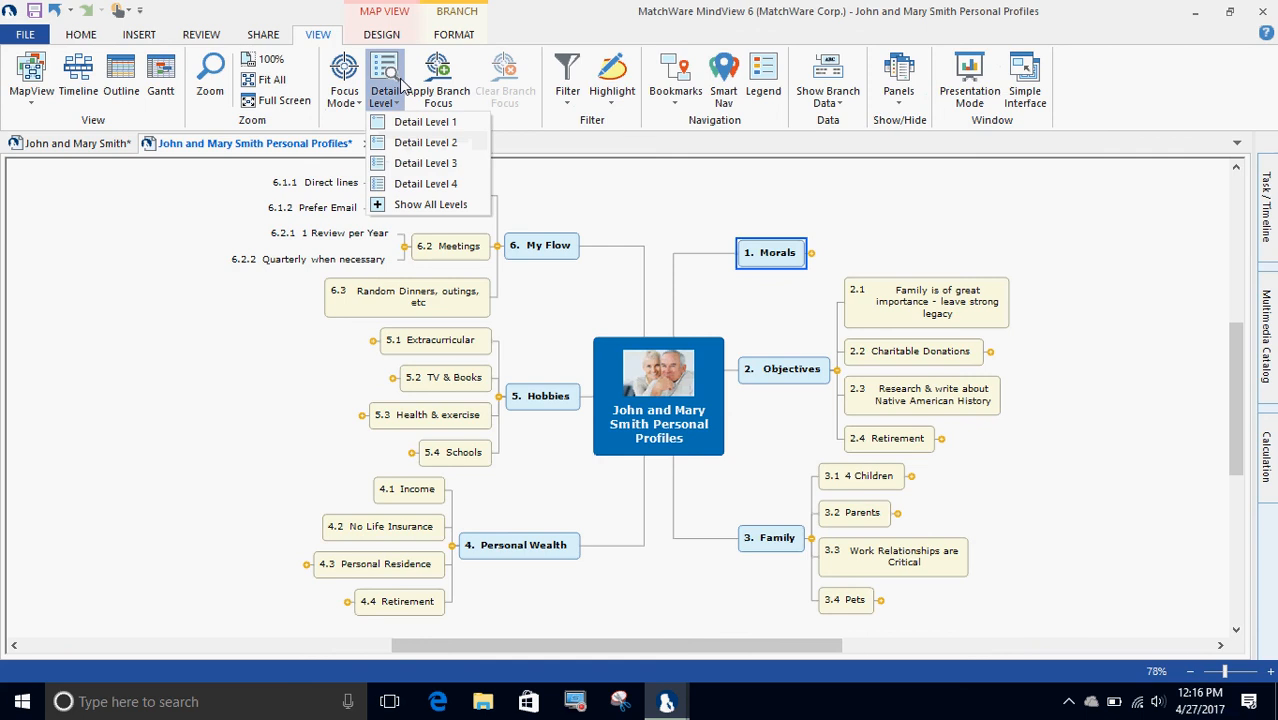
{"action": "left_click", "coordinate": [418, 146]}
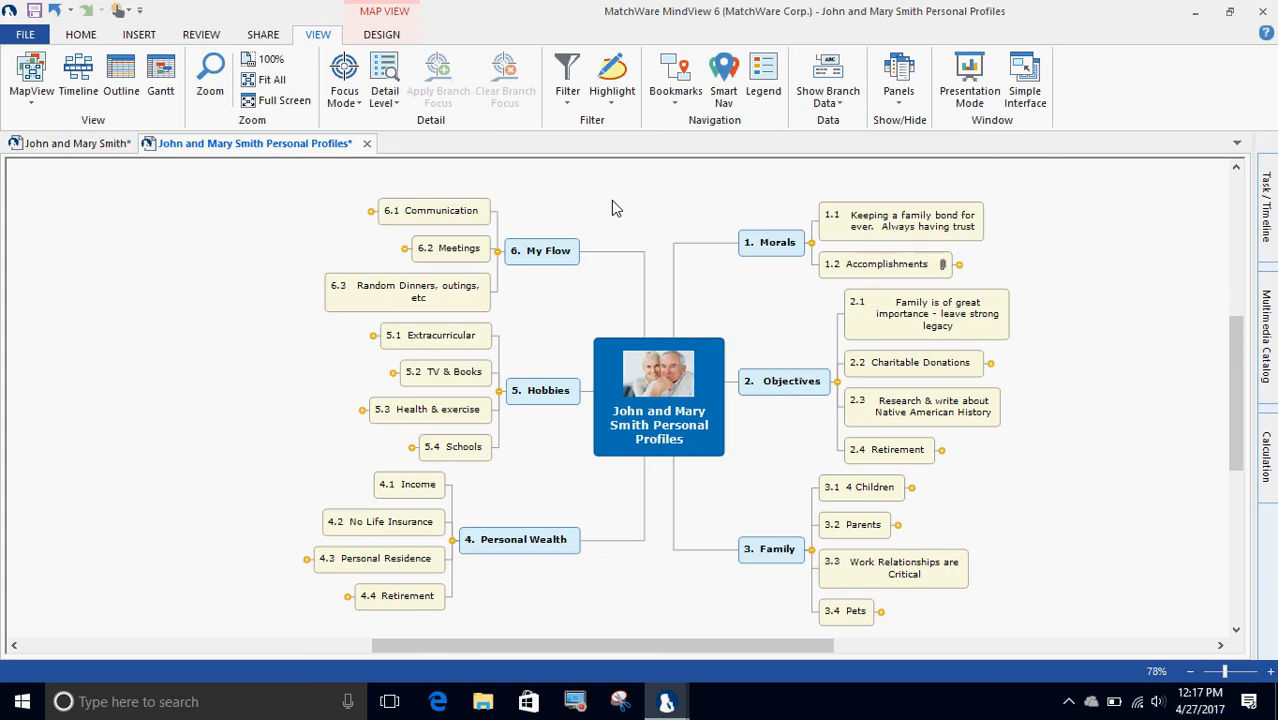
{"action": "left_click", "coordinate": [711, 389]}
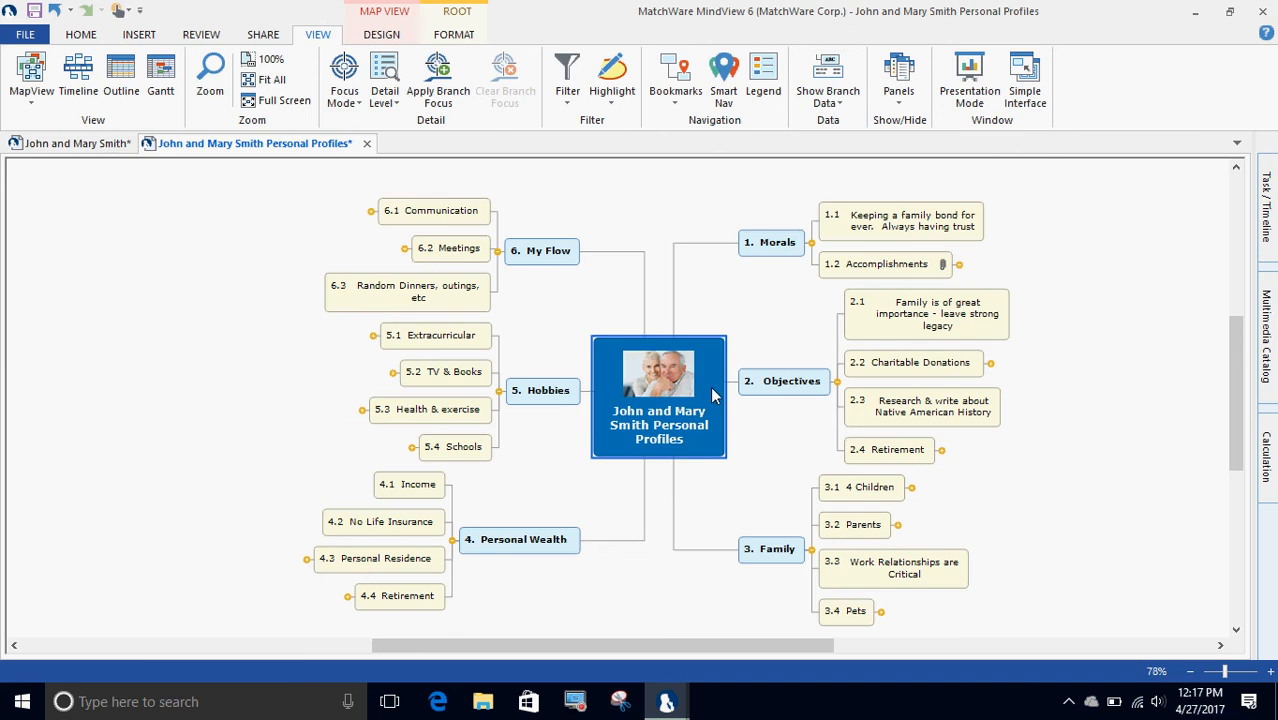
{"action": "left_click", "coordinate": [77, 38]}
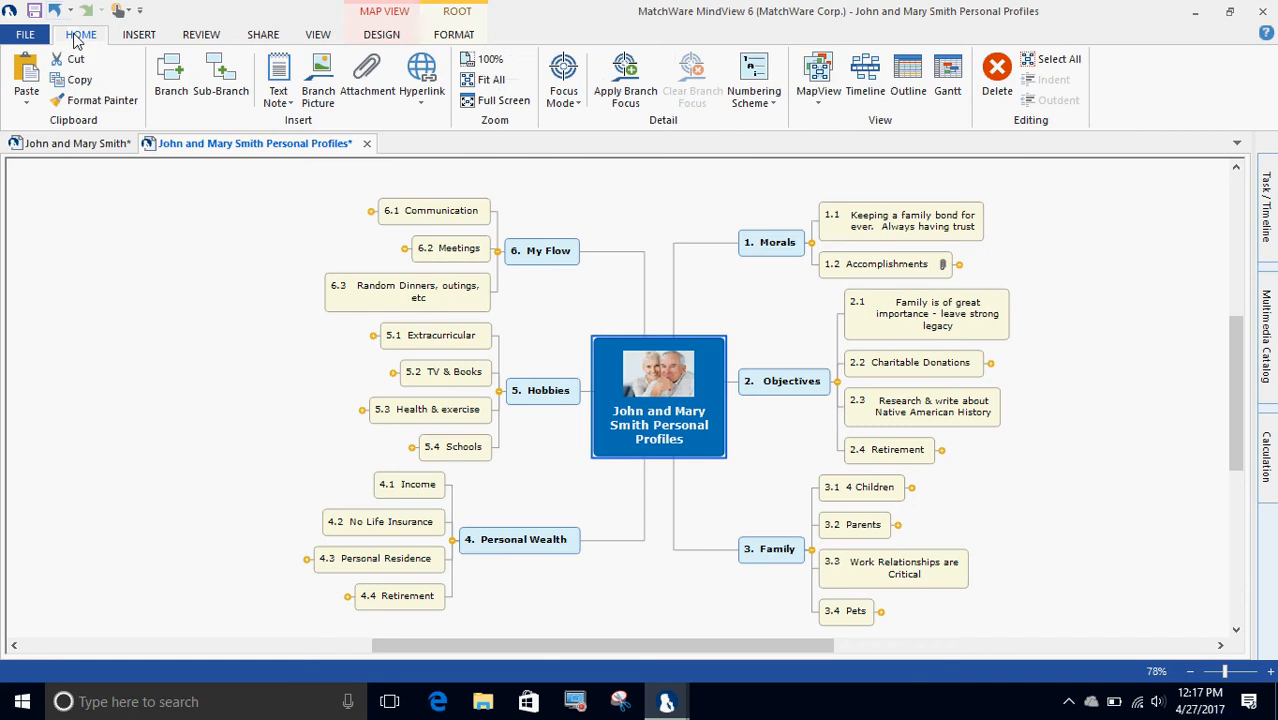
{"action": "left_click", "coordinate": [328, 82]}
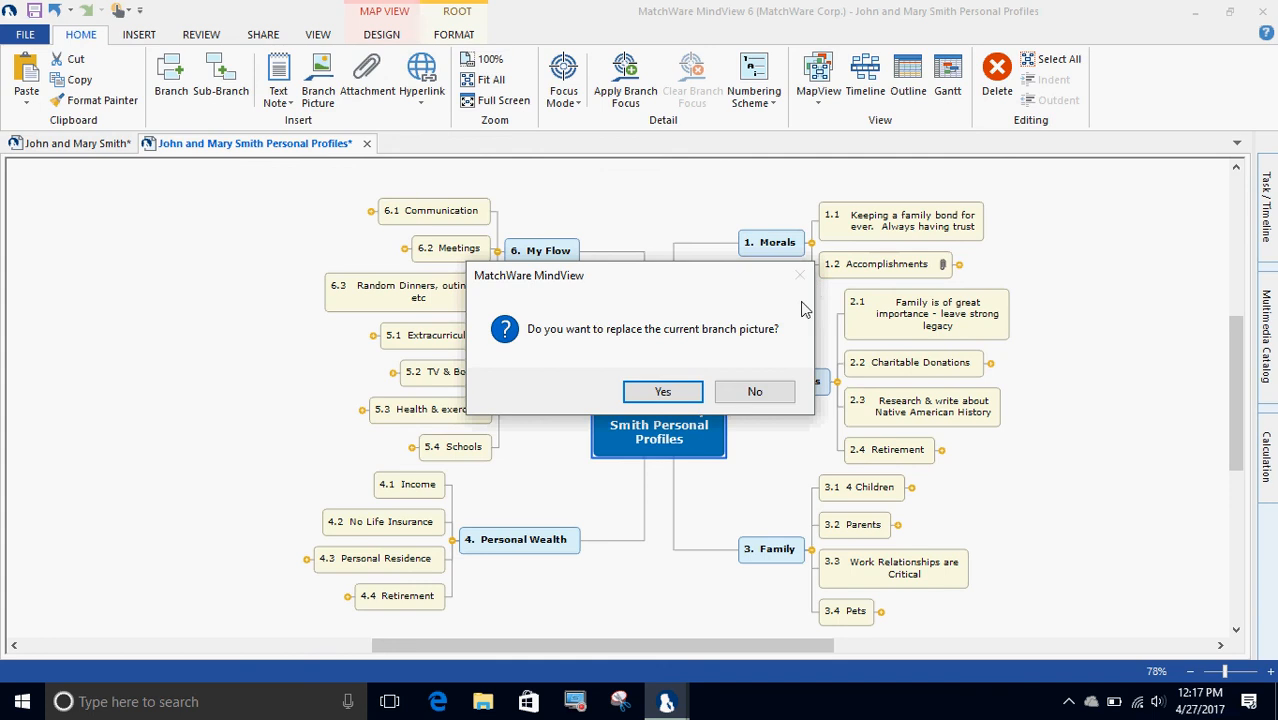
{"action": "left_click", "coordinate": [783, 397]}
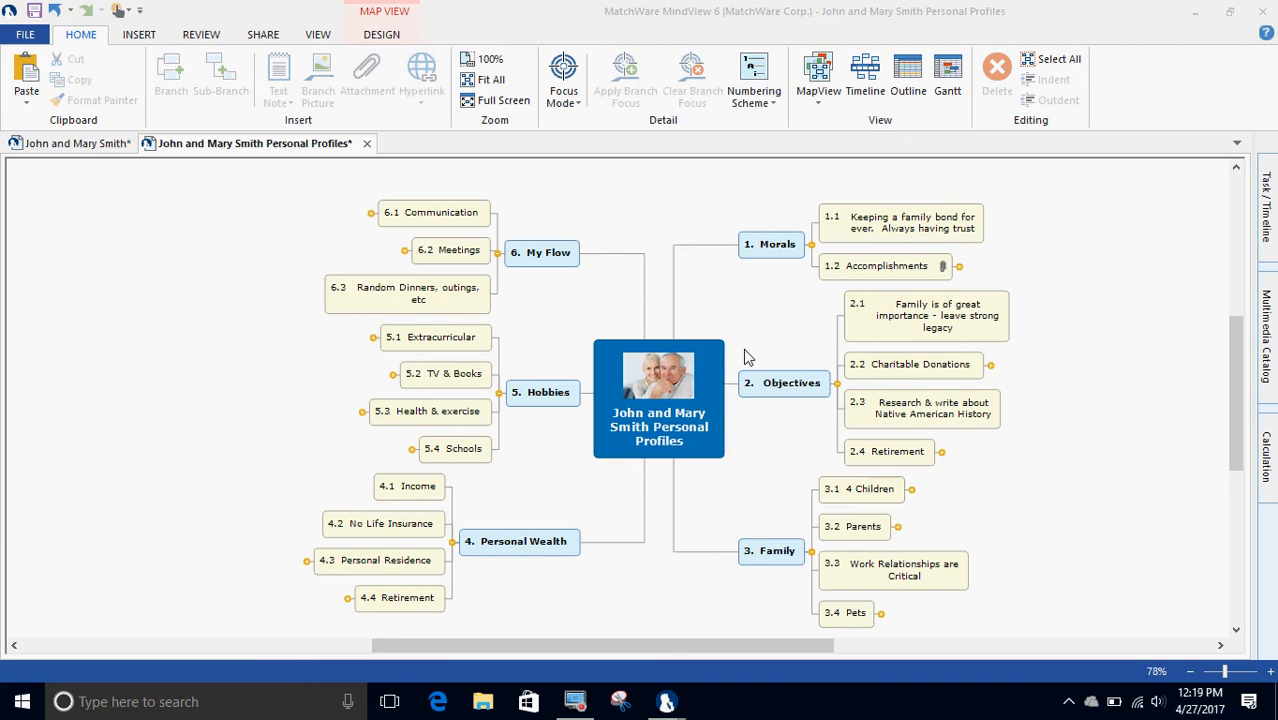
Review the text note on the Accomplishments sub-branch under Morals, and close the note editor
{"action": "left_click", "coordinate": [887, 268]}
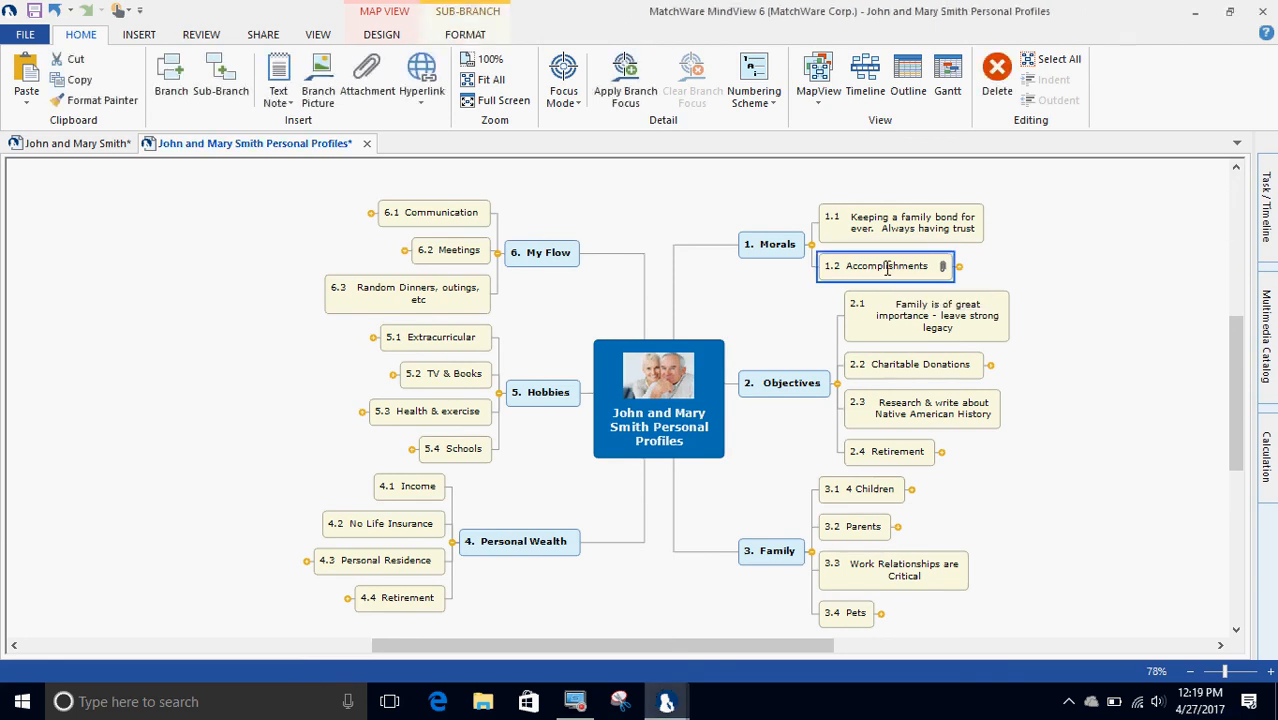
{"action": "left_click", "coordinate": [277, 80]}
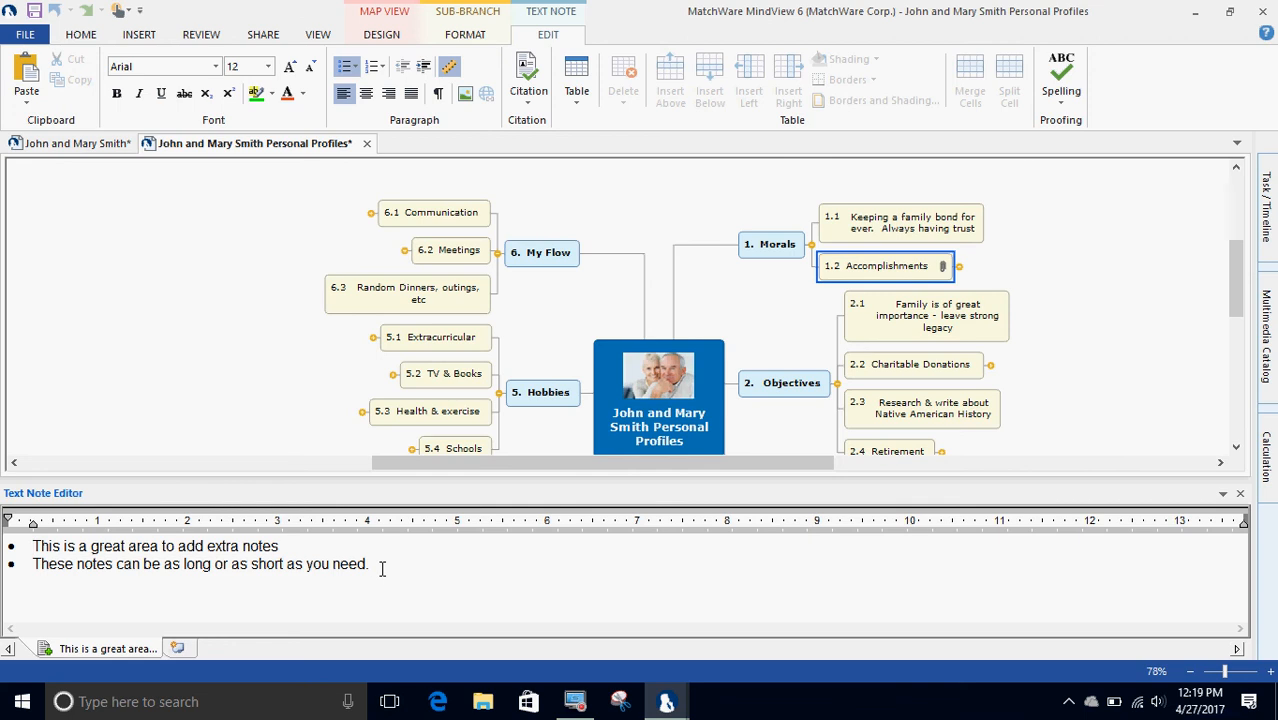
{"action": "left_click_drag", "start_coordinate": [371, 563], "coordinate": [30, 548]}
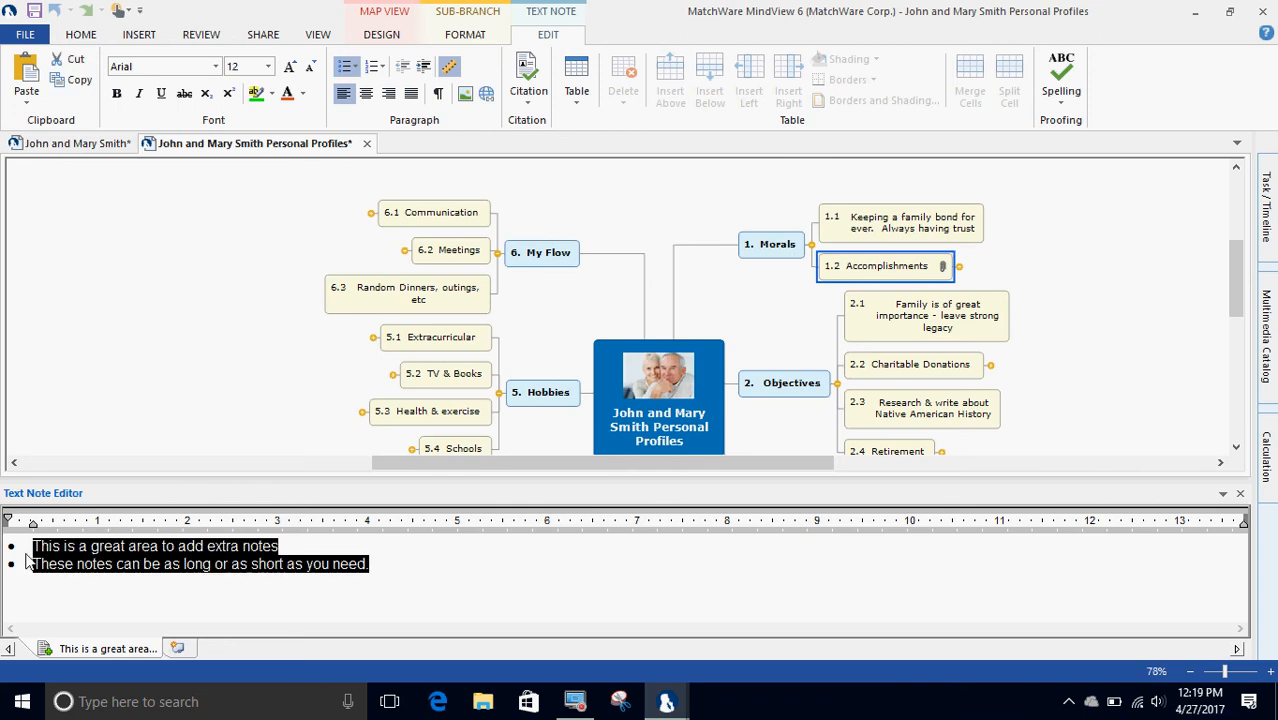
{"action": "left_click", "coordinate": [119, 589]}
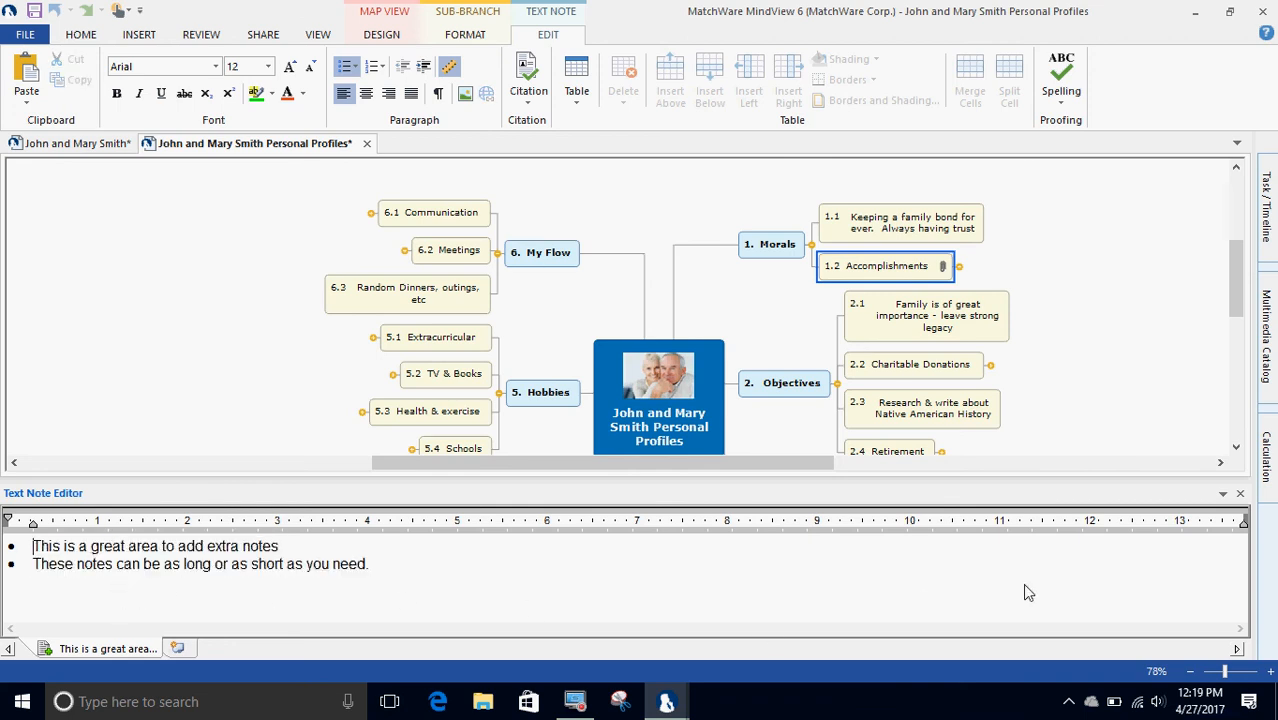
{"action": "left_click", "coordinate": [1240, 494]}
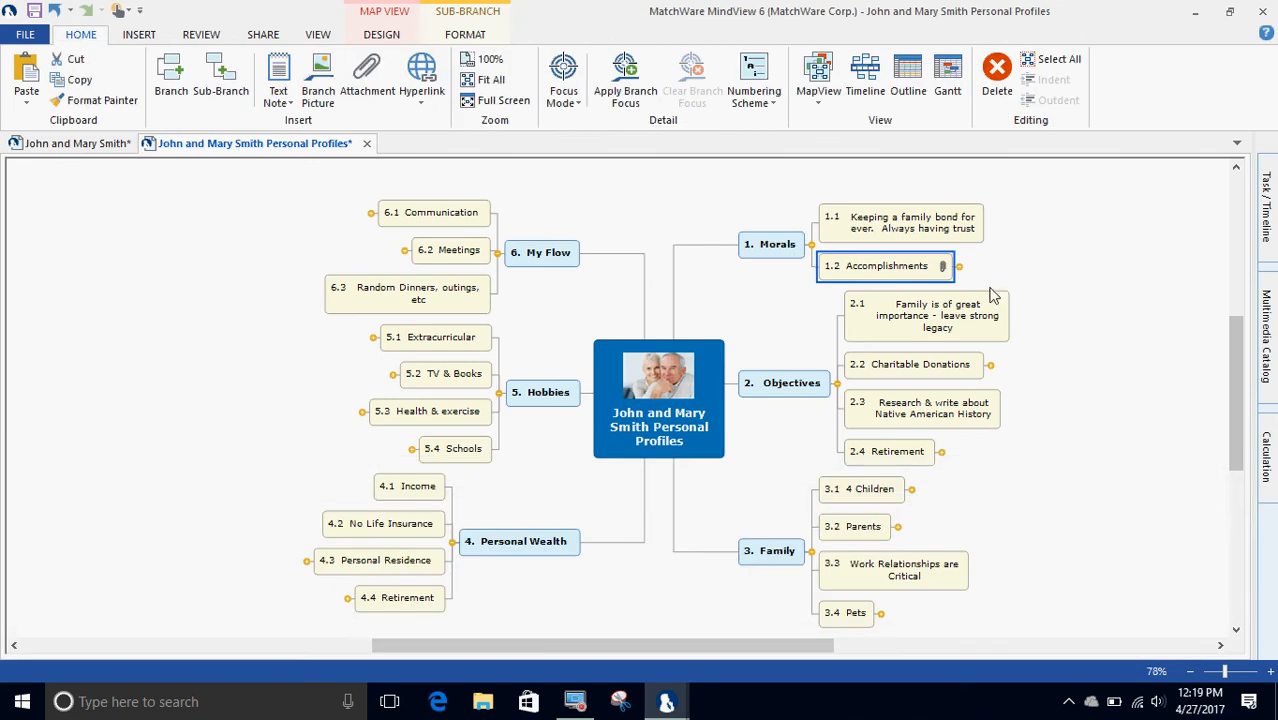
Reopen the Accomplishments note through the sub-branch's attachment marker, and close it again
{"action": "mouse_move", "coordinate": [944, 268]}
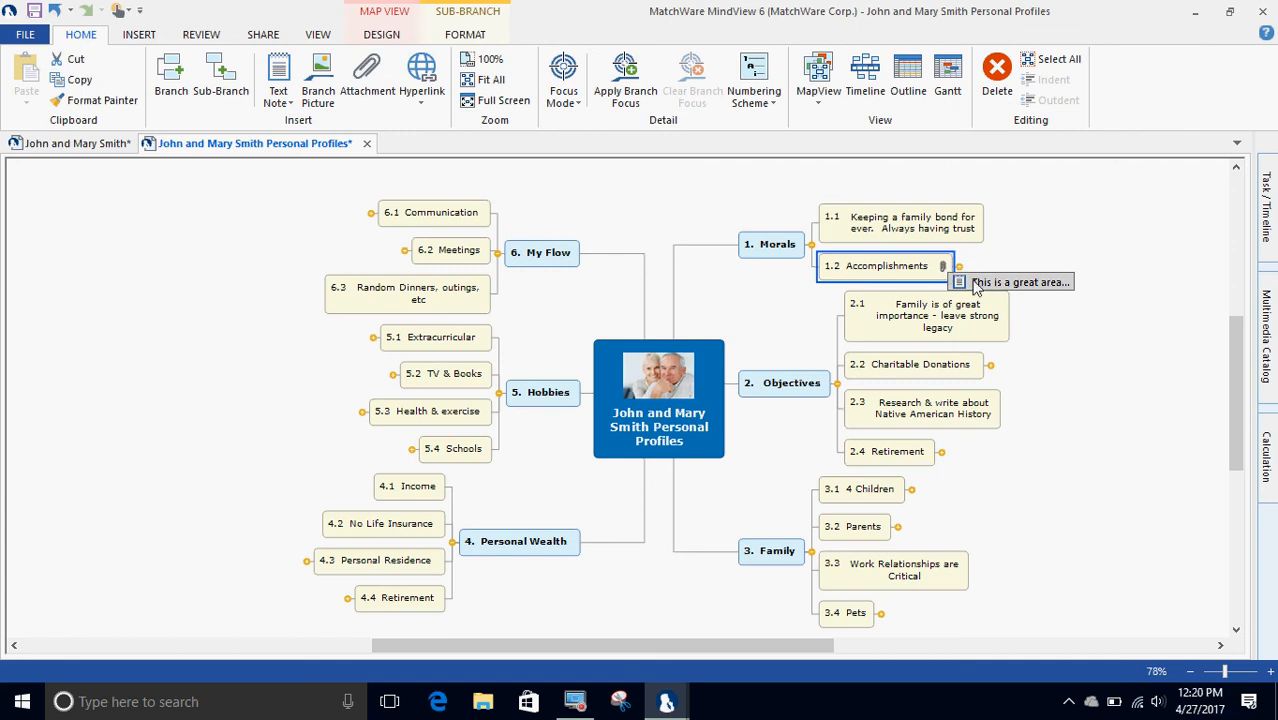
{"action": "left_click", "coordinate": [988, 285]}
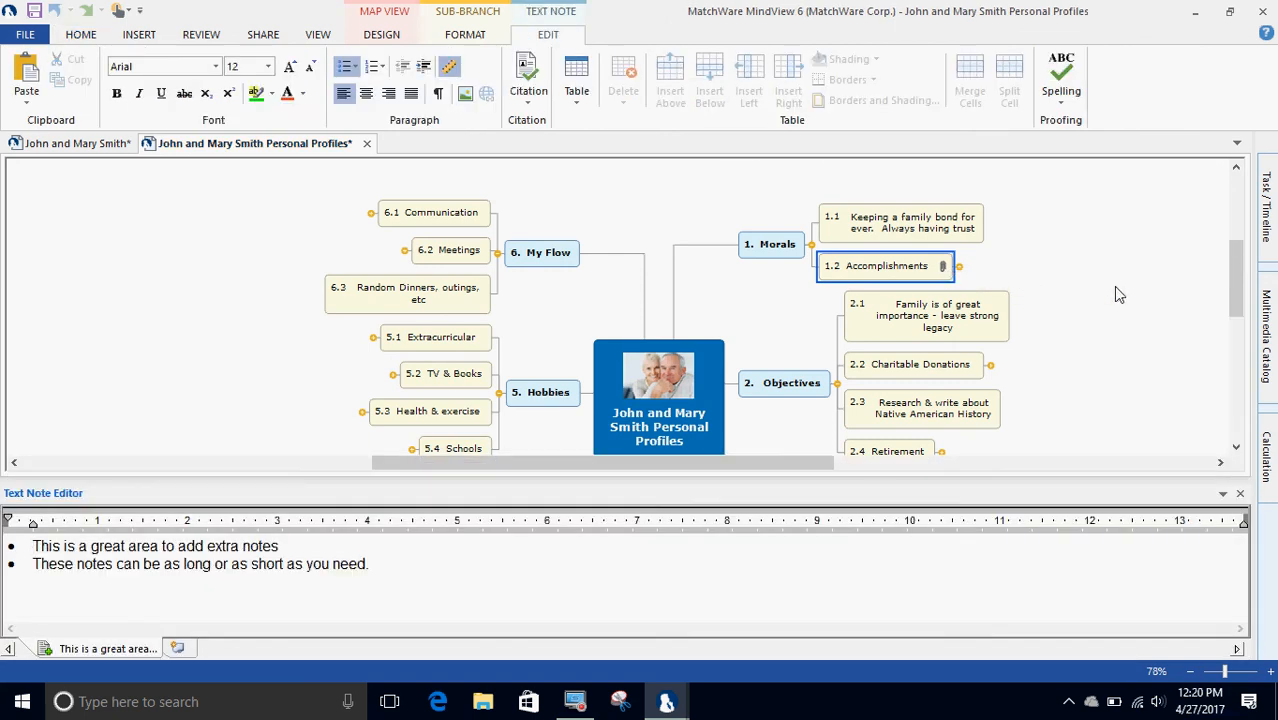
{"action": "left_click", "coordinate": [1241, 496]}
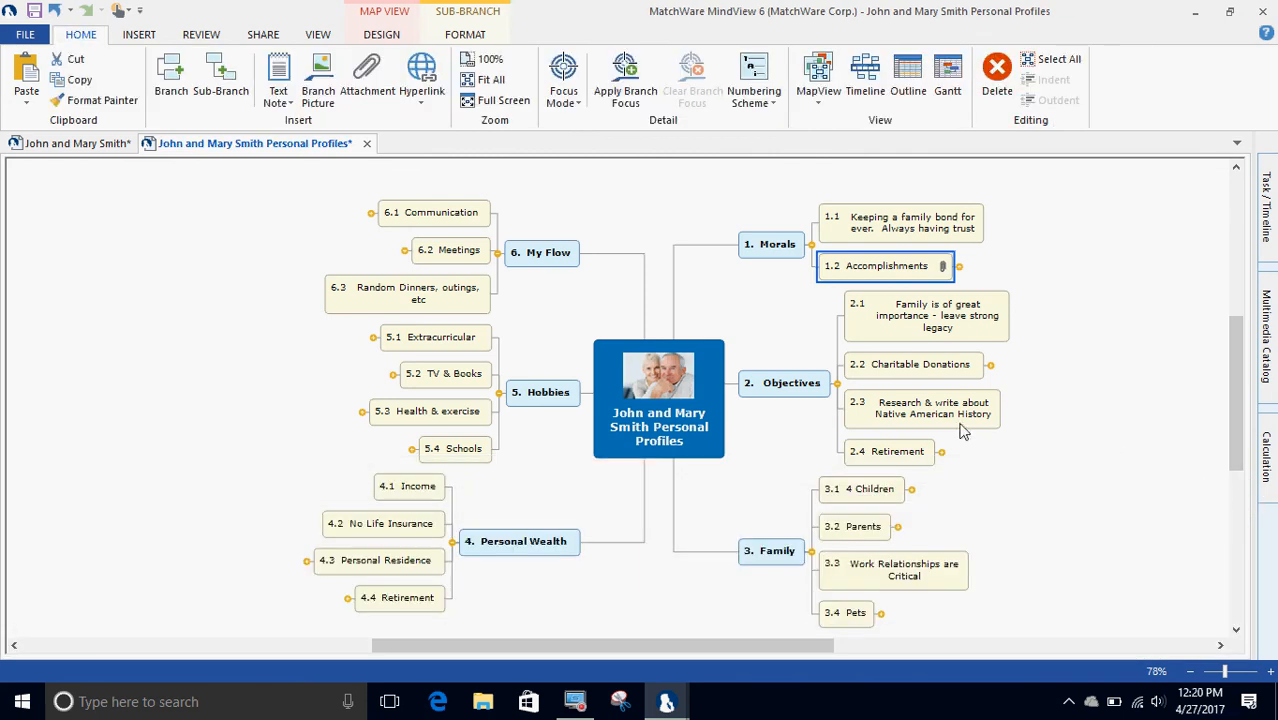
Attach the Wealth_Assets workbook from the Presentations folder to the Retirement sub-branch under Objectives
{"action": "left_click", "coordinate": [892, 457]}
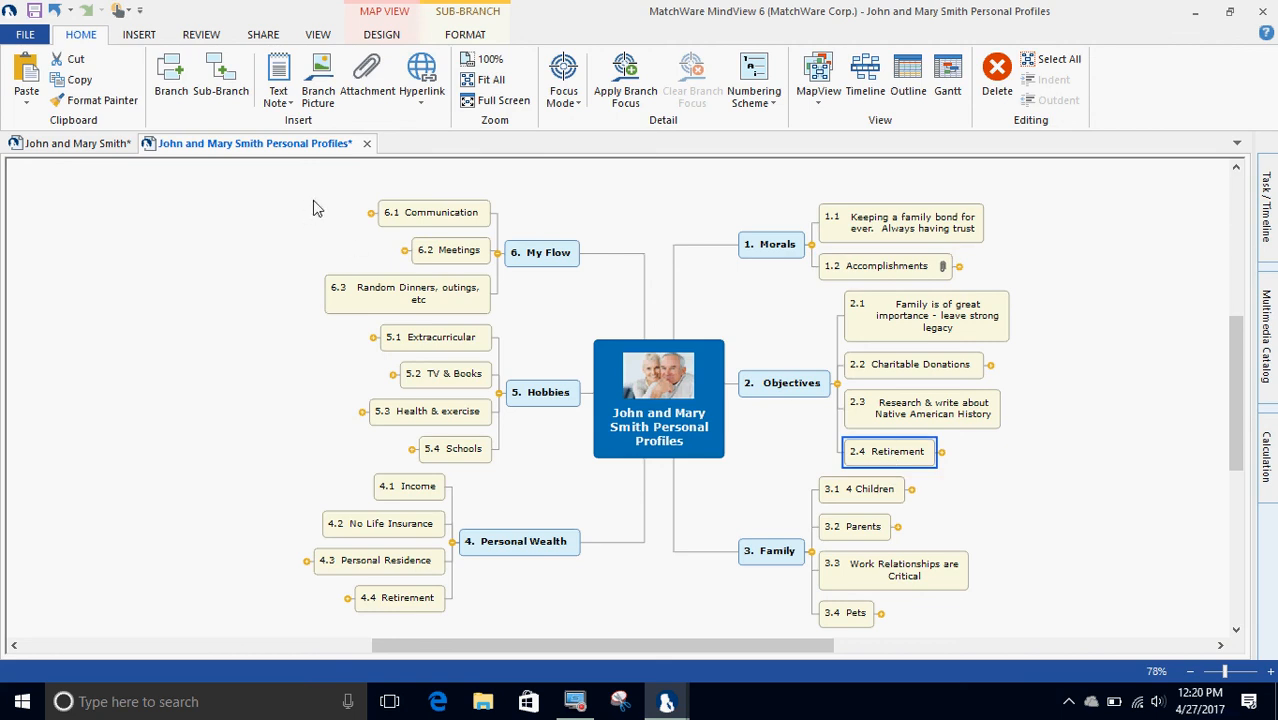
{"action": "left_click", "coordinate": [368, 84]}
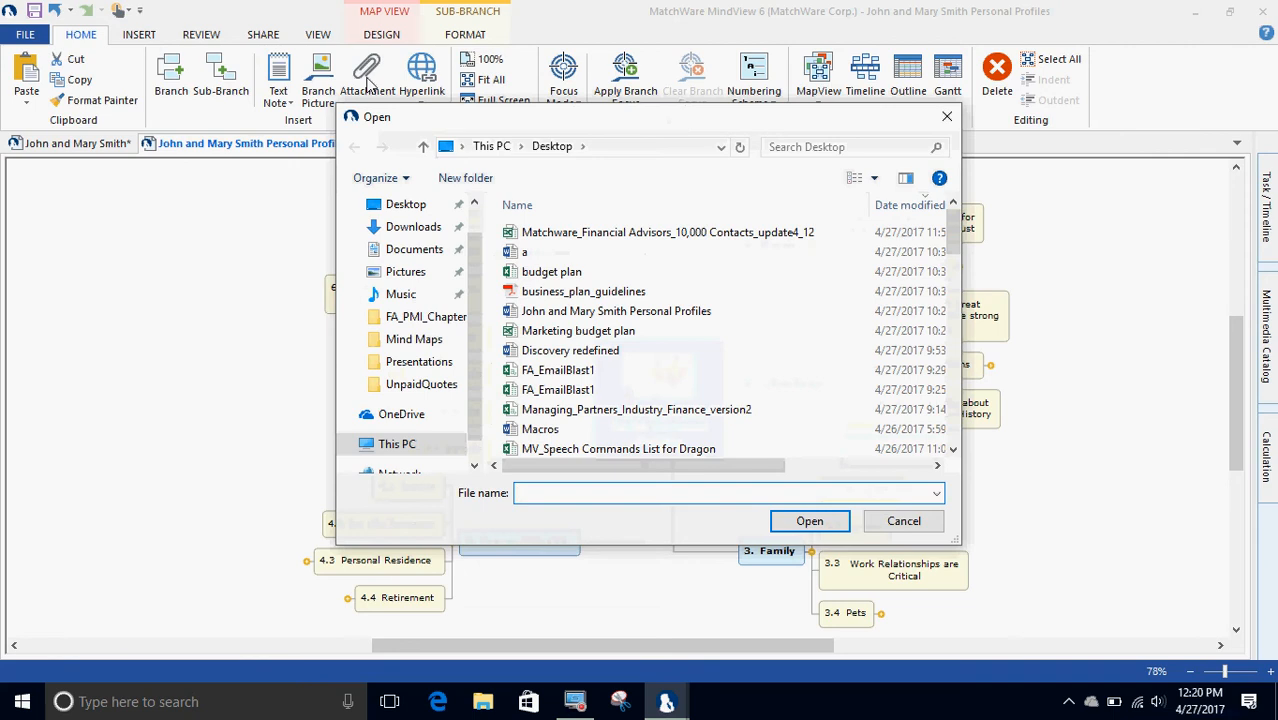
{"action": "left_click", "coordinate": [421, 363]}
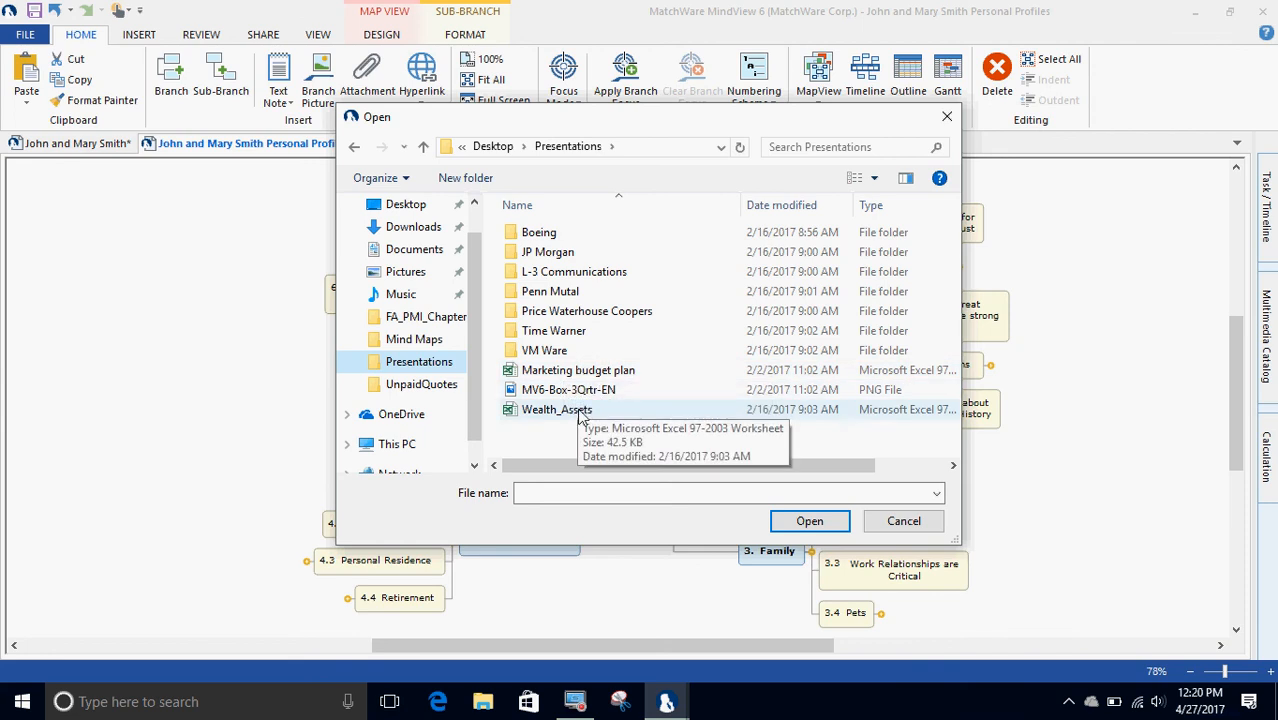
{"action": "left_click", "coordinate": [580, 412]}
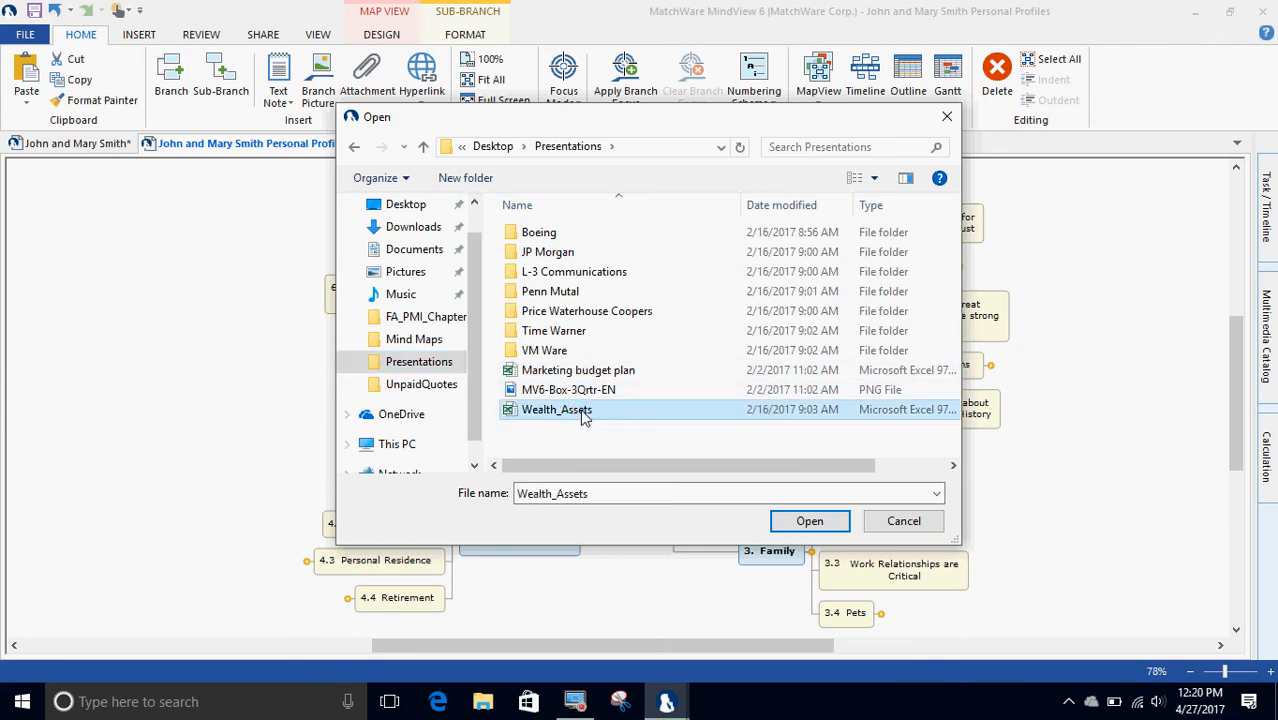
{"action": "left_click", "coordinate": [809, 522]}
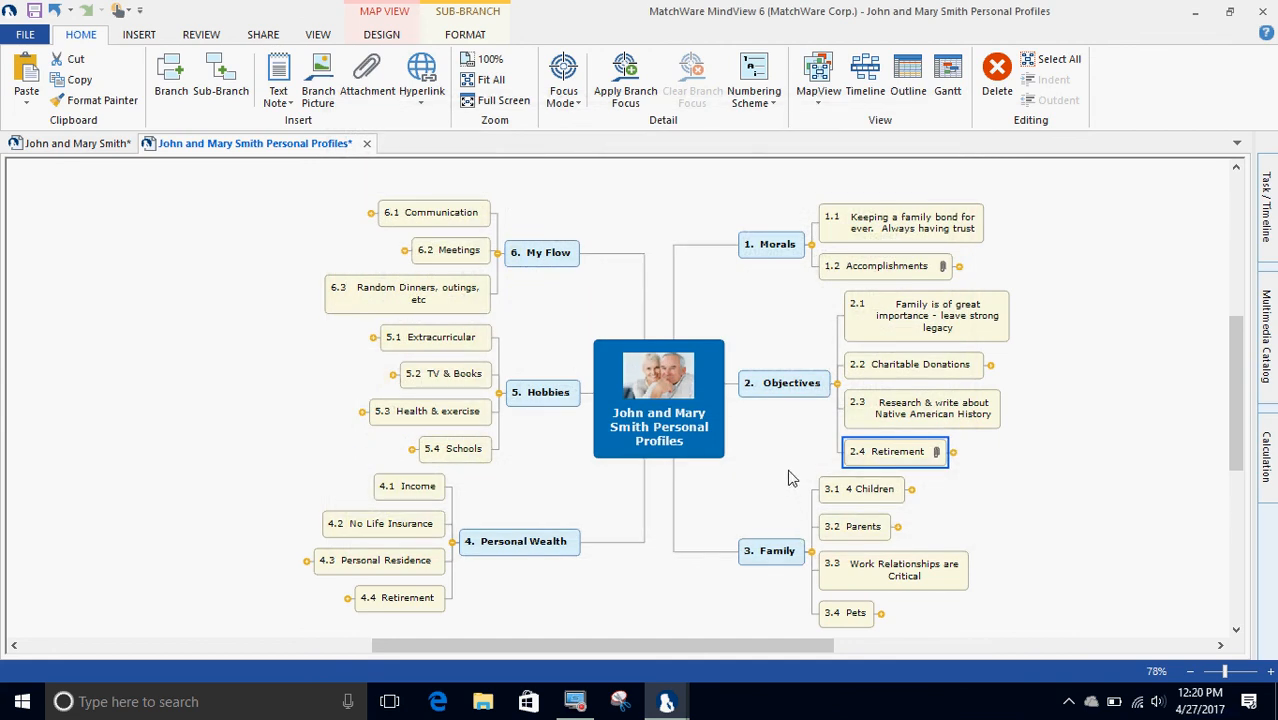
View the attached Wealth_Assets.xls in Excel from the Retirement sub-branch, close it, and deselect the sub-branch
{"action": "mouse_move", "coordinate": [938, 455]}
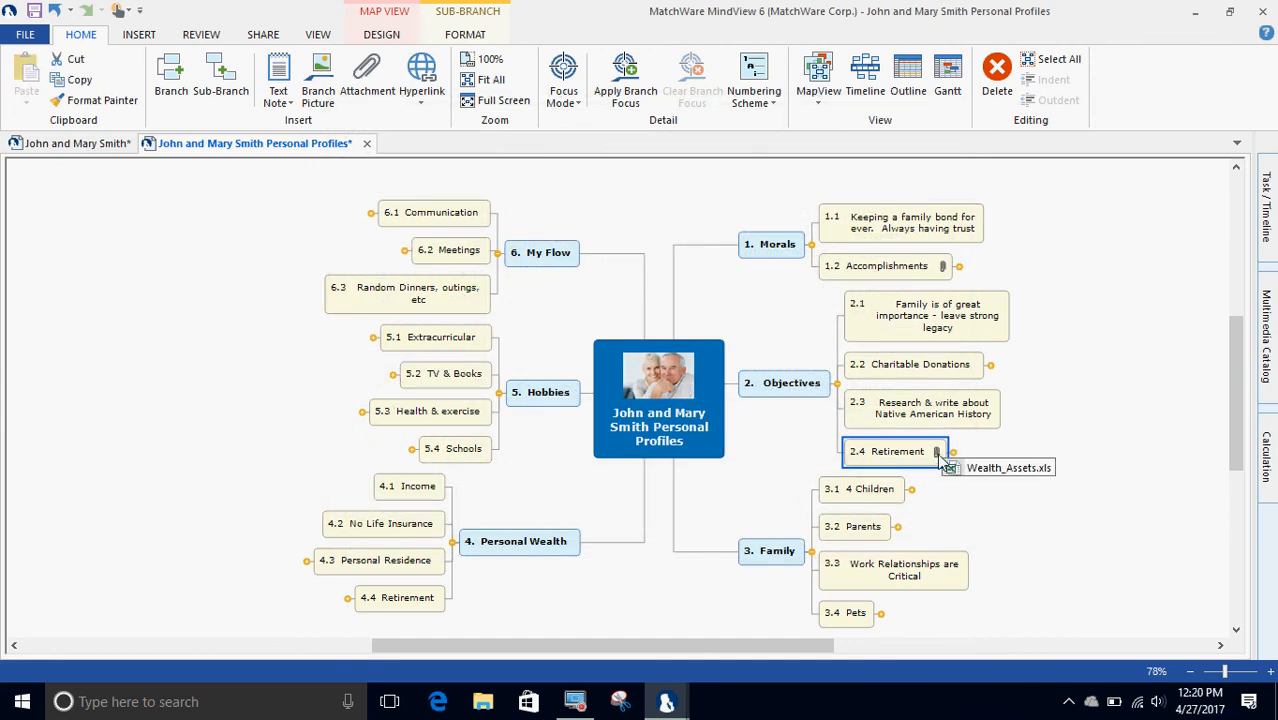
{"action": "left_click", "coordinate": [990, 469]}
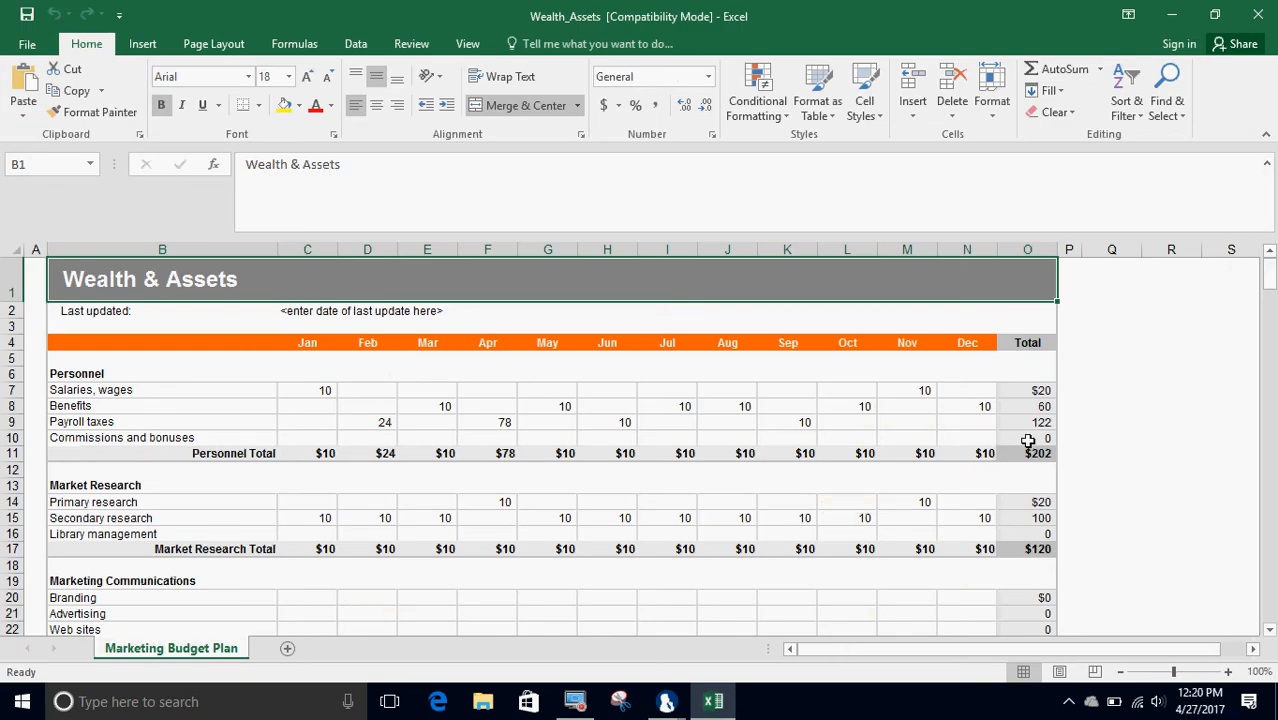
{"action": "left_click", "coordinate": [1257, 14]}
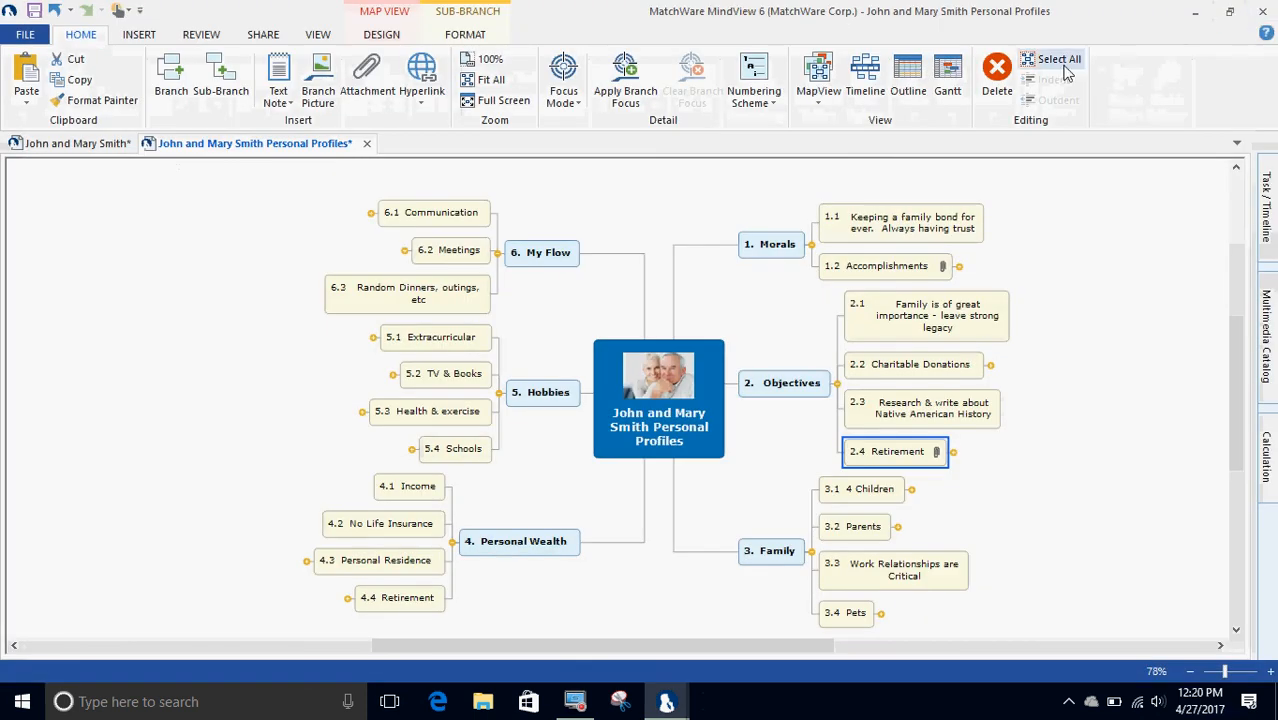
{"action": "left_click", "coordinate": [755, 193]}
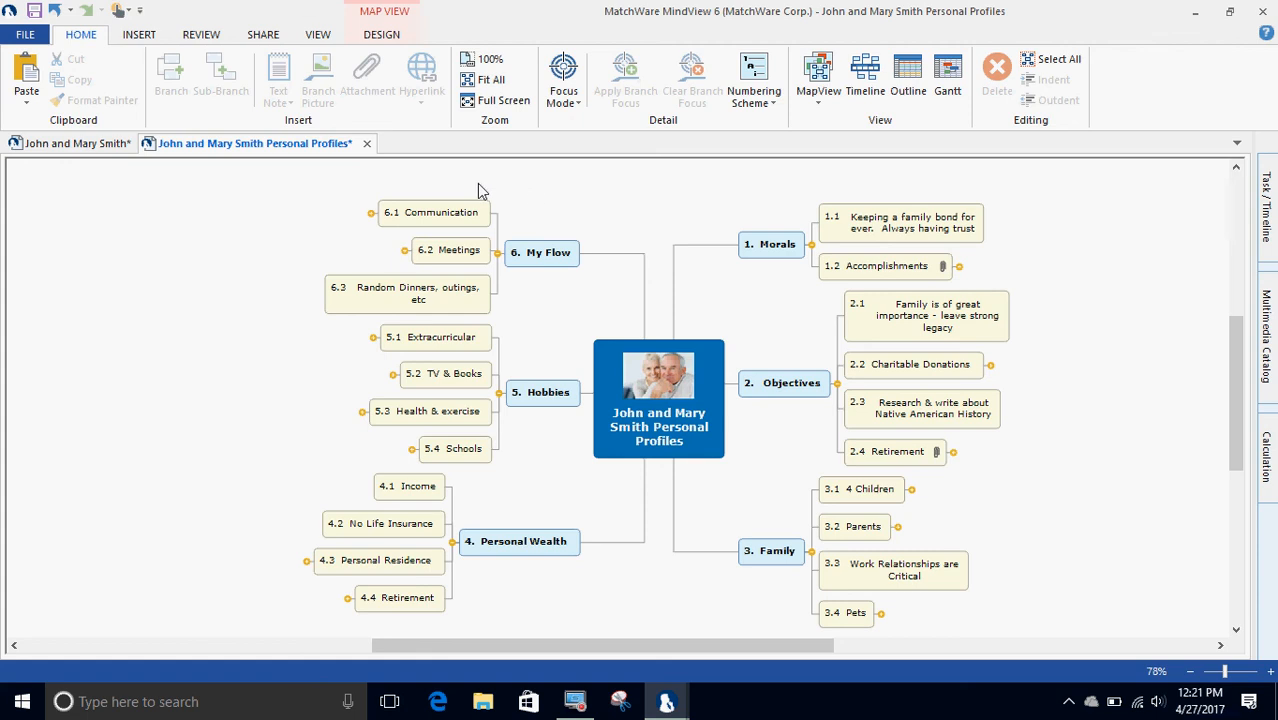
Set up an Advanced Word Export of the map with the Clean template, going through its general settings
{"action": "left_click", "coordinate": [23, 35]}
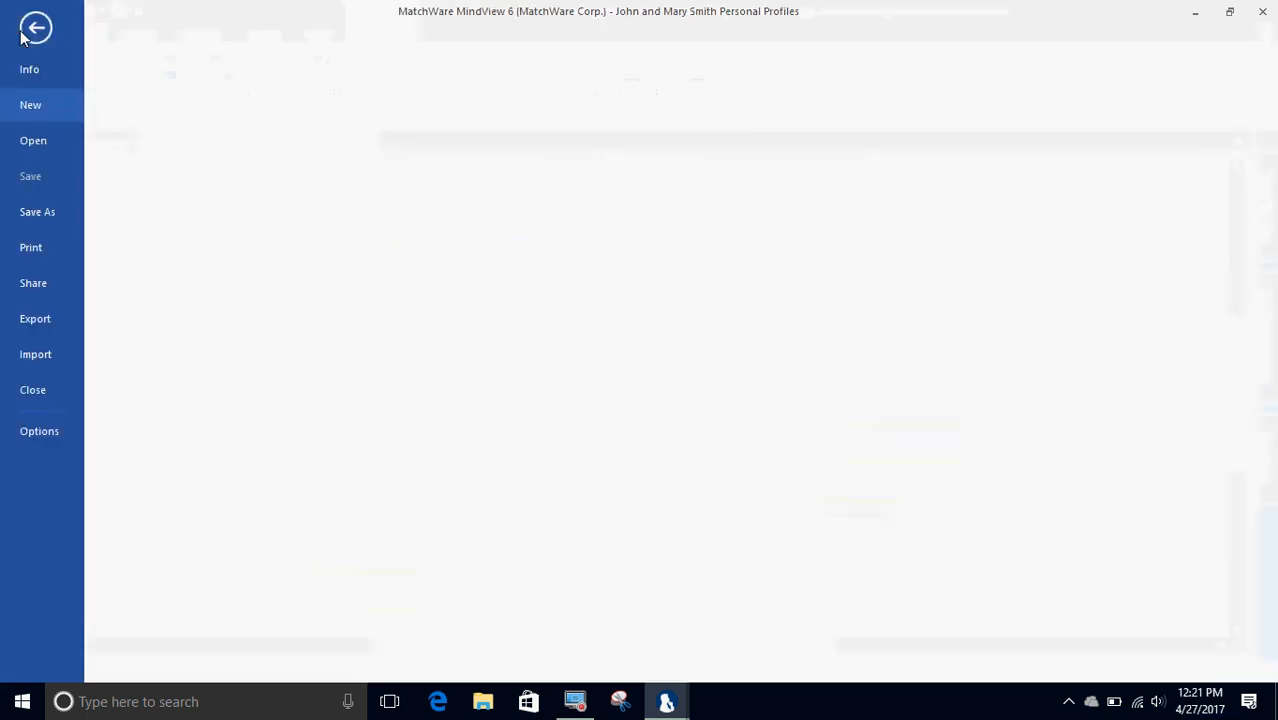
{"action": "left_click", "coordinate": [42, 319]}
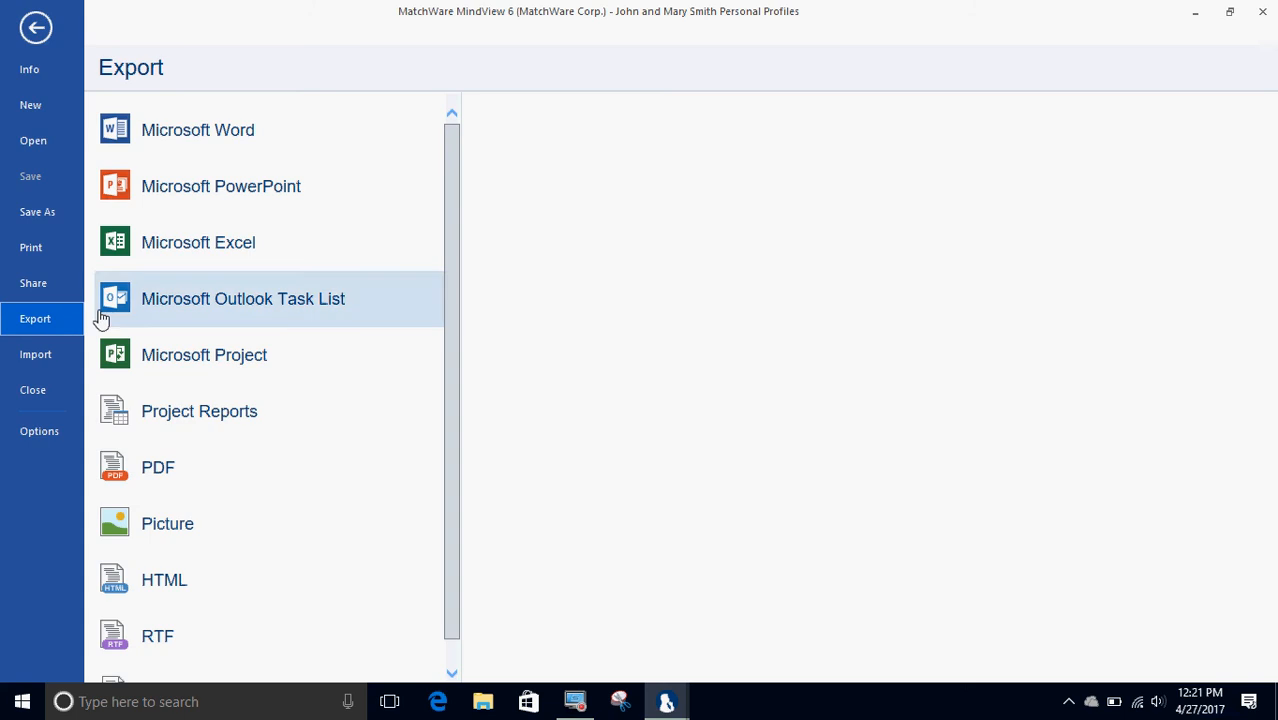
{"action": "left_click", "coordinate": [281, 141]}
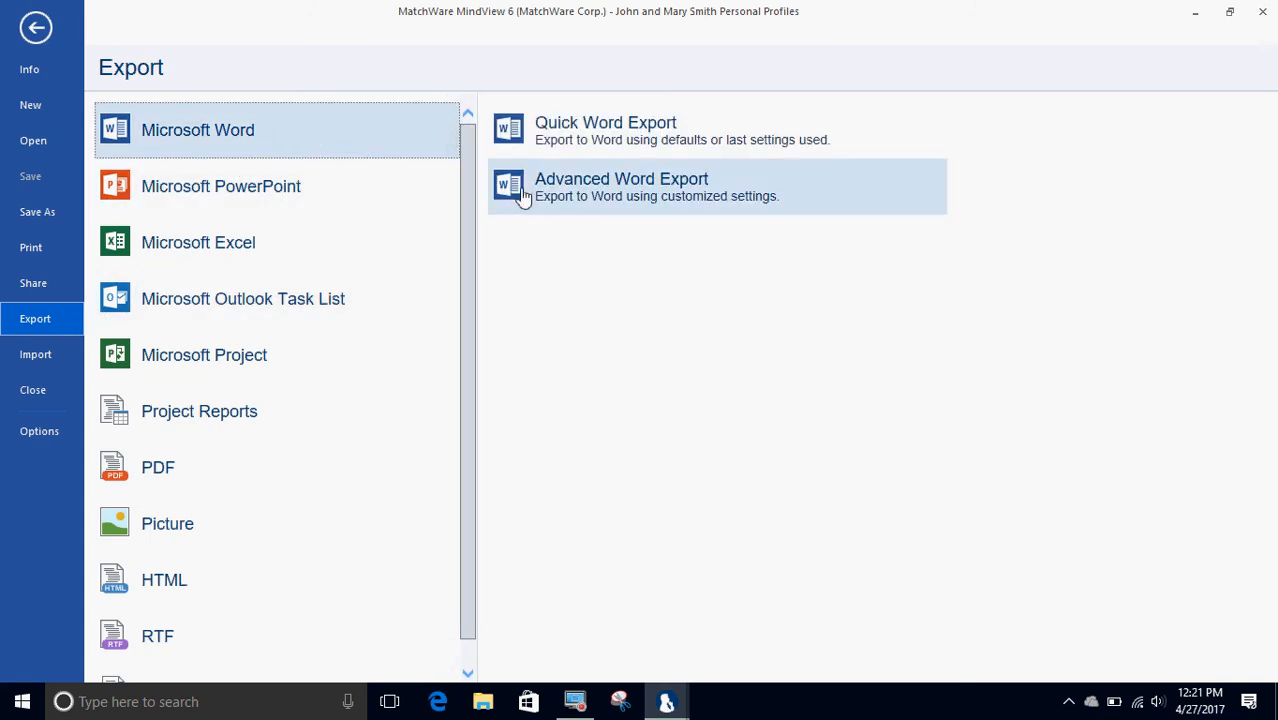
{"action": "left_click", "coordinate": [620, 196]}
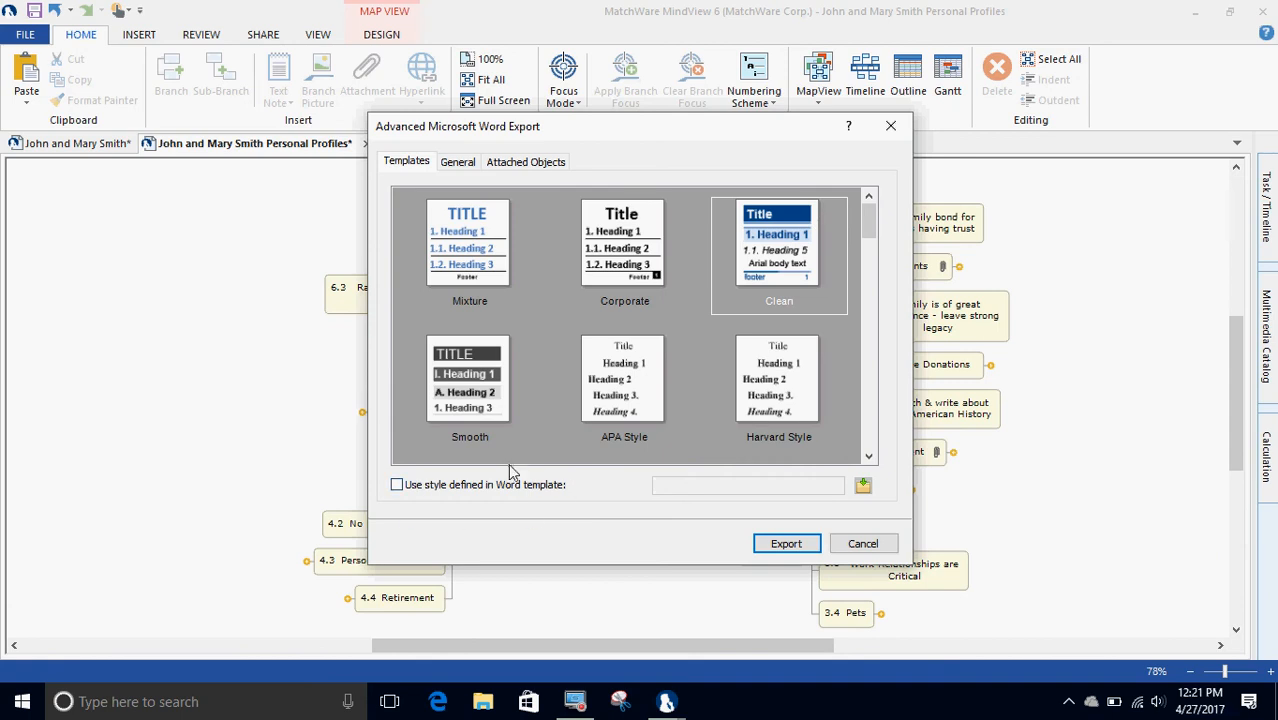
{"action": "left_click", "coordinate": [456, 166]}
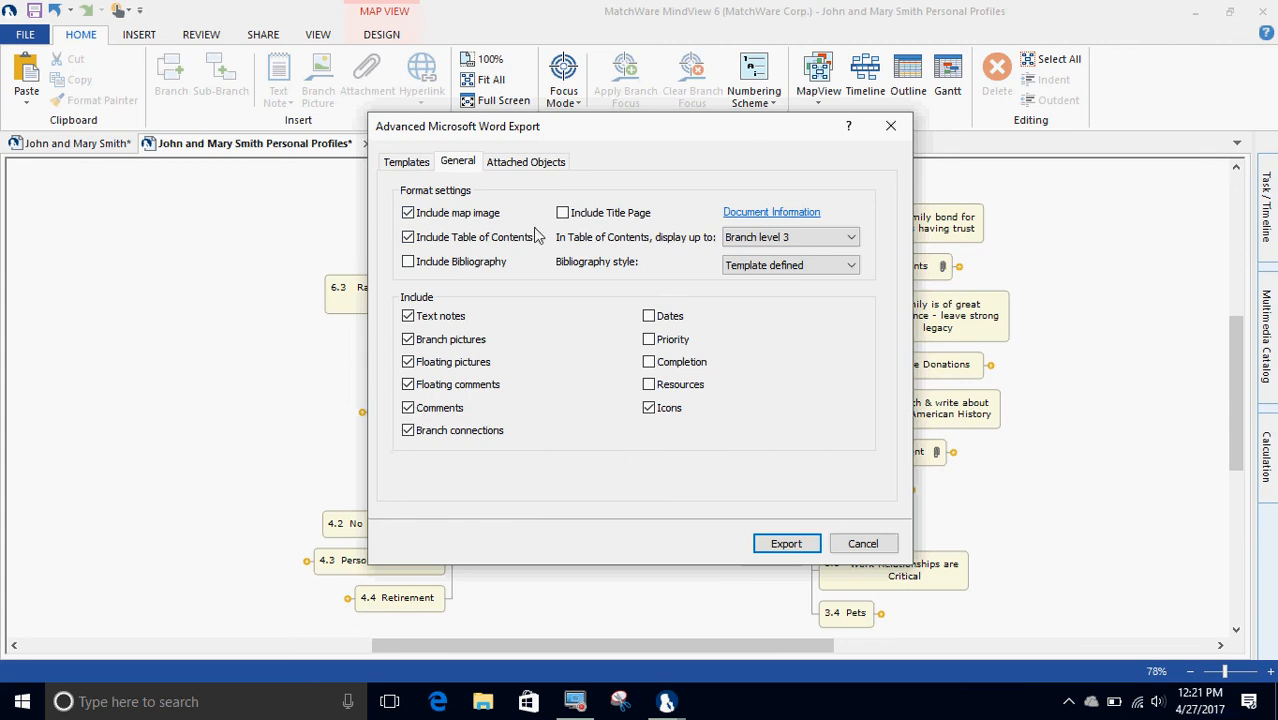
{"action": "left_click", "coordinate": [408, 408]}
{"action": "left_click", "coordinate": [786, 543]}
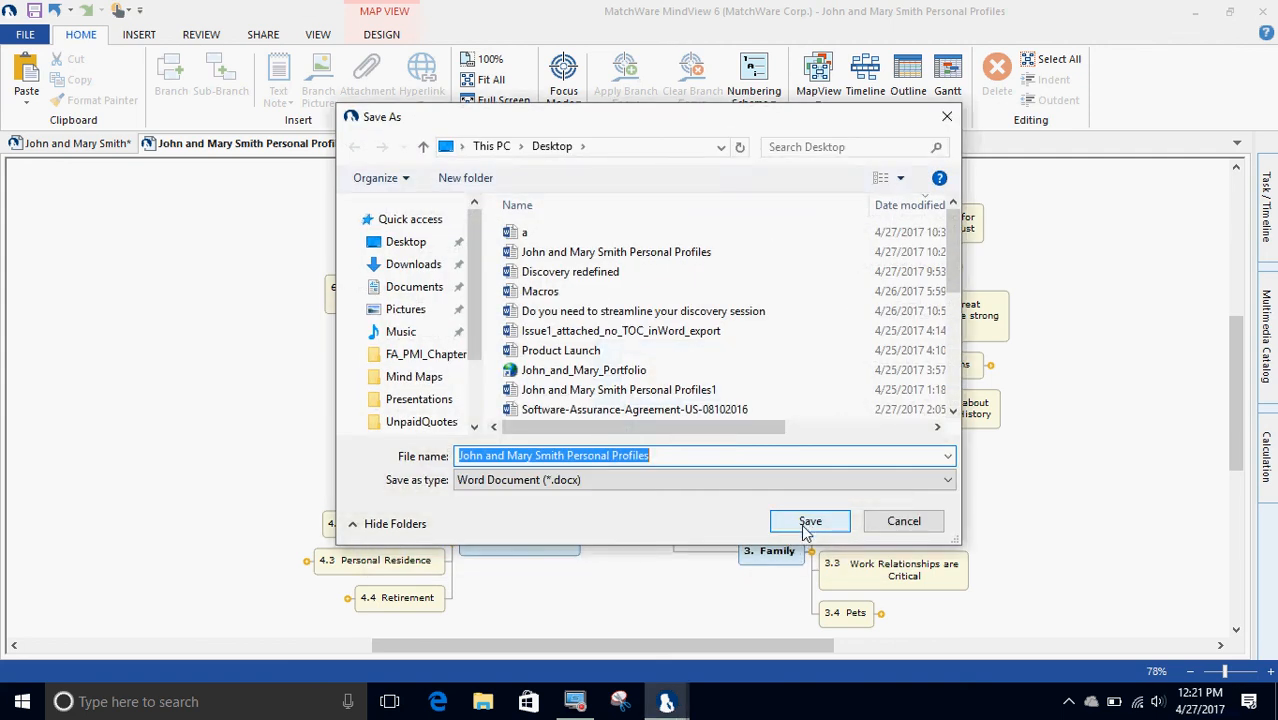
Save the Word export on the Desktop with 1 appended to the file name, replacing the existing file and placing embedded files on the Desktop
{"action": "left_click", "coordinate": [686, 455]}
{"action": "type", "text": "1"}
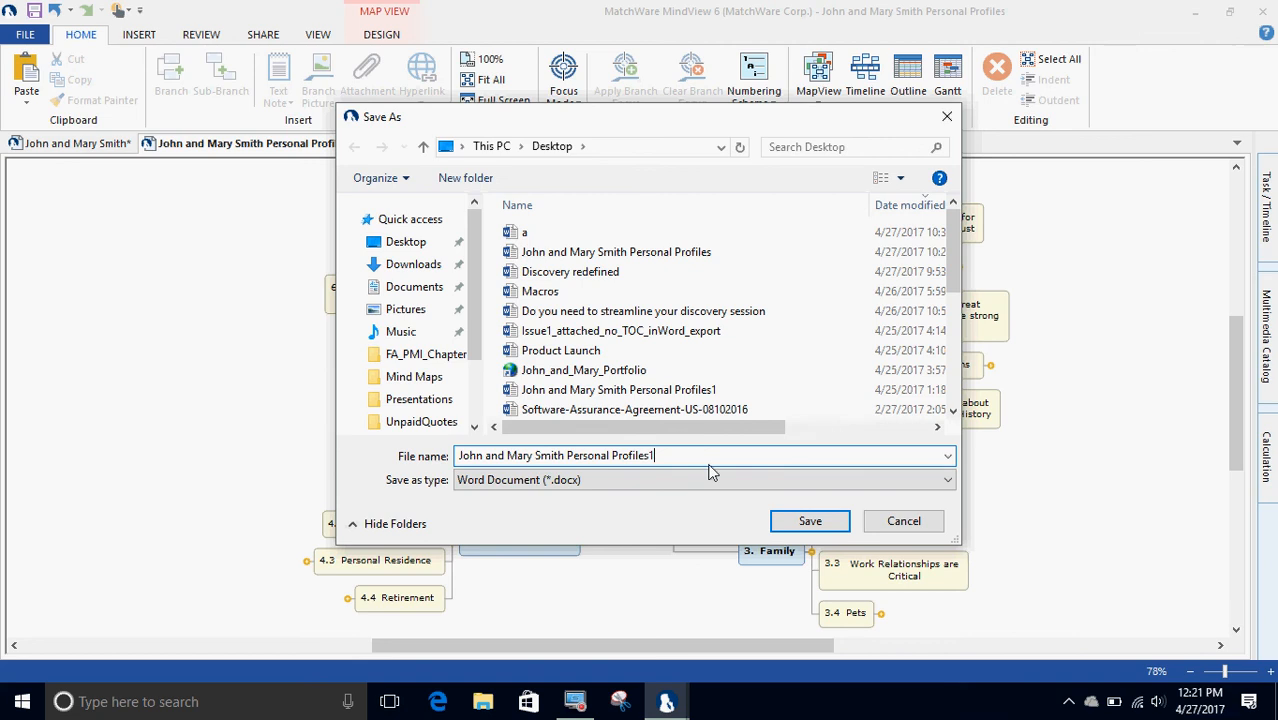
{"action": "left_click", "coordinate": [799, 520]}
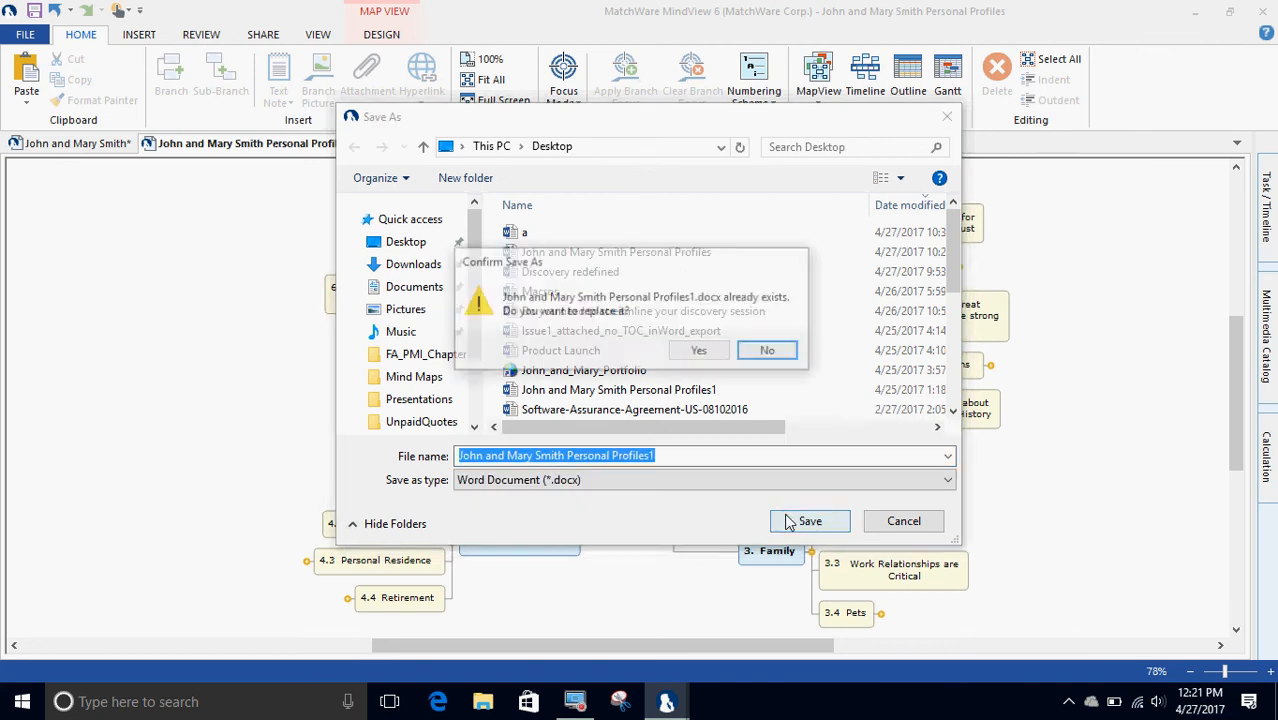
{"action": "left_click", "coordinate": [700, 351]}
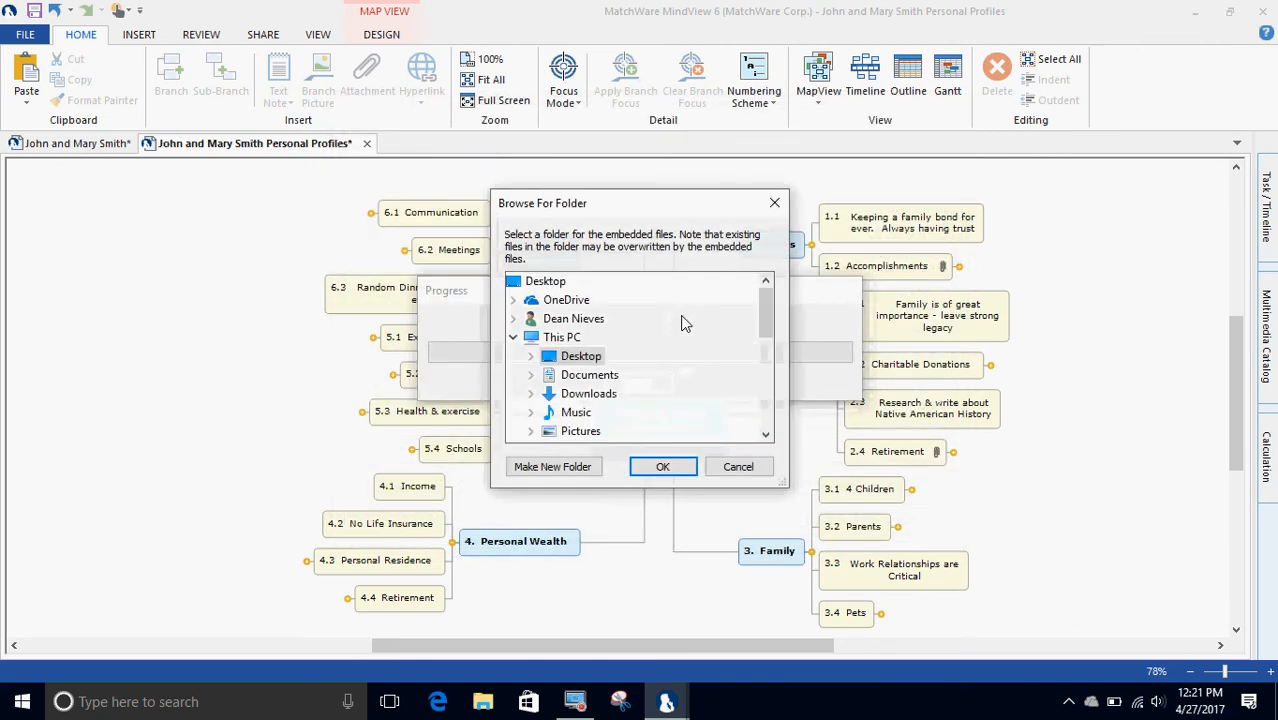
{"action": "left_click", "coordinate": [680, 467]}
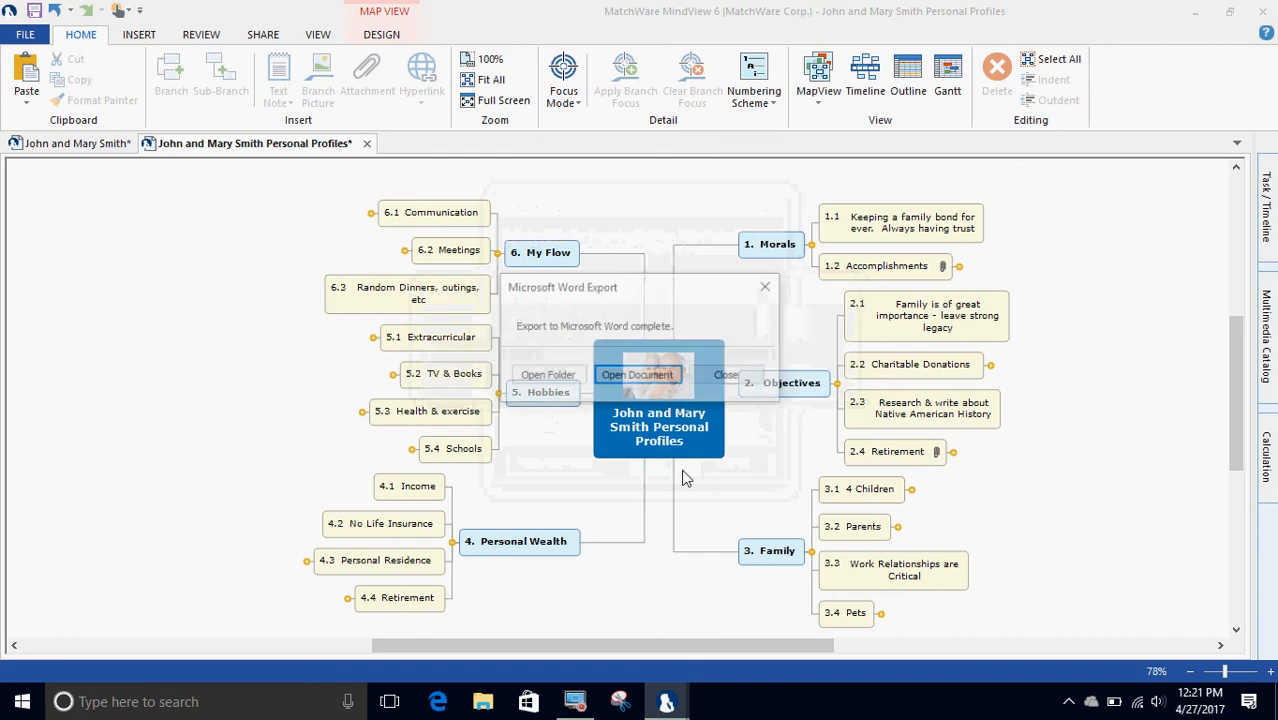
Open the exported document in Word and update its fields
{"action": "left_click", "coordinate": [653, 375]}
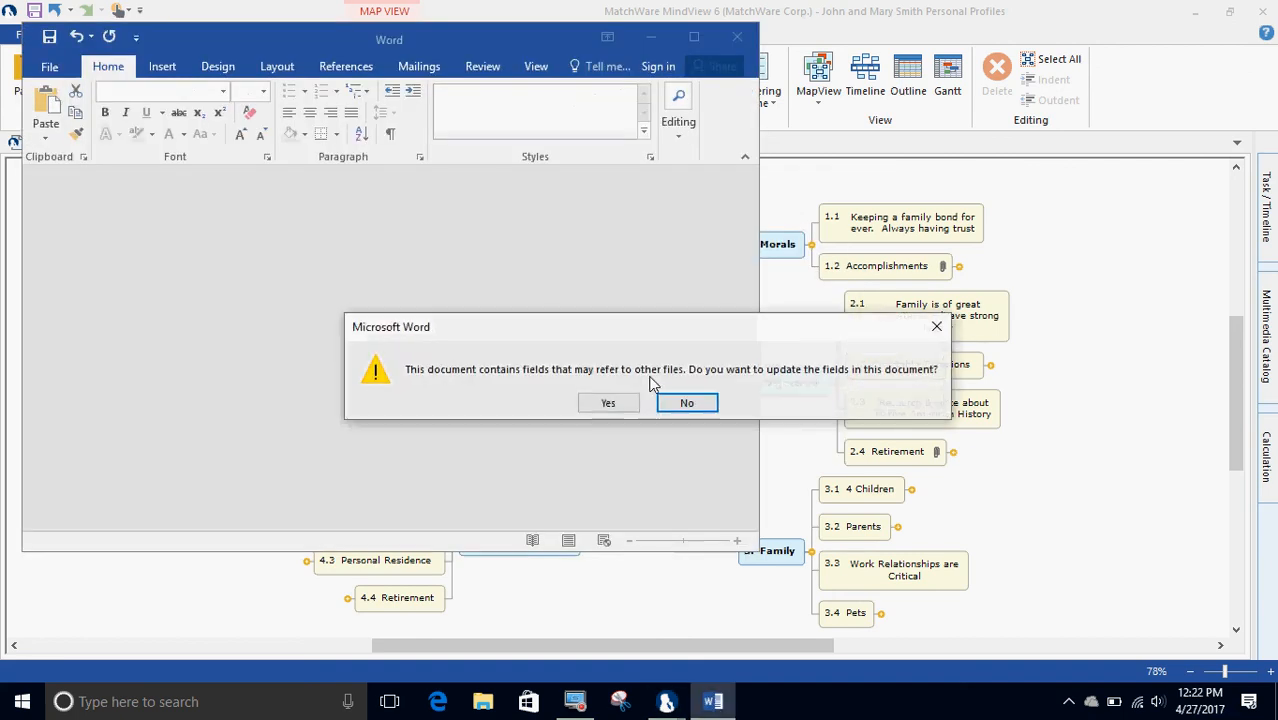
{"action": "left_click", "coordinate": [606, 402]}
{"action": "left_click", "coordinate": [408, 322]}
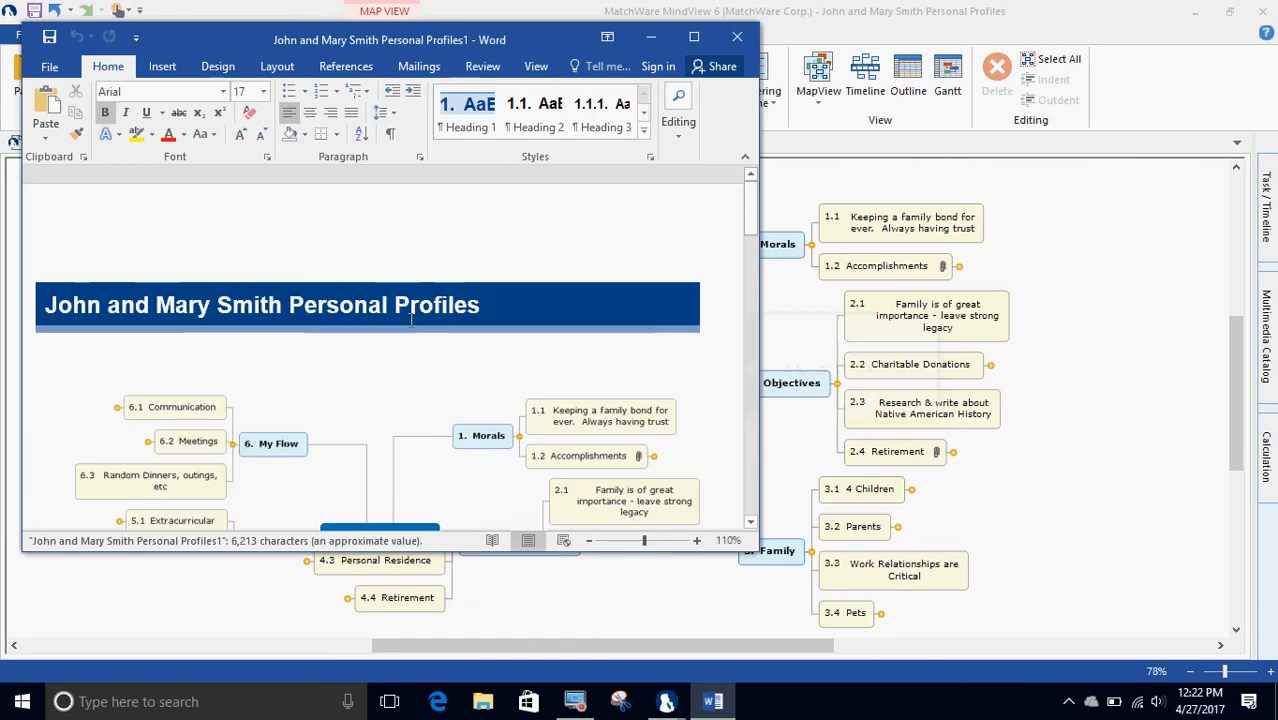
Maximize the exported Word document and examine its map overview and table of contents
{"action": "left_click", "coordinate": [694, 37]}
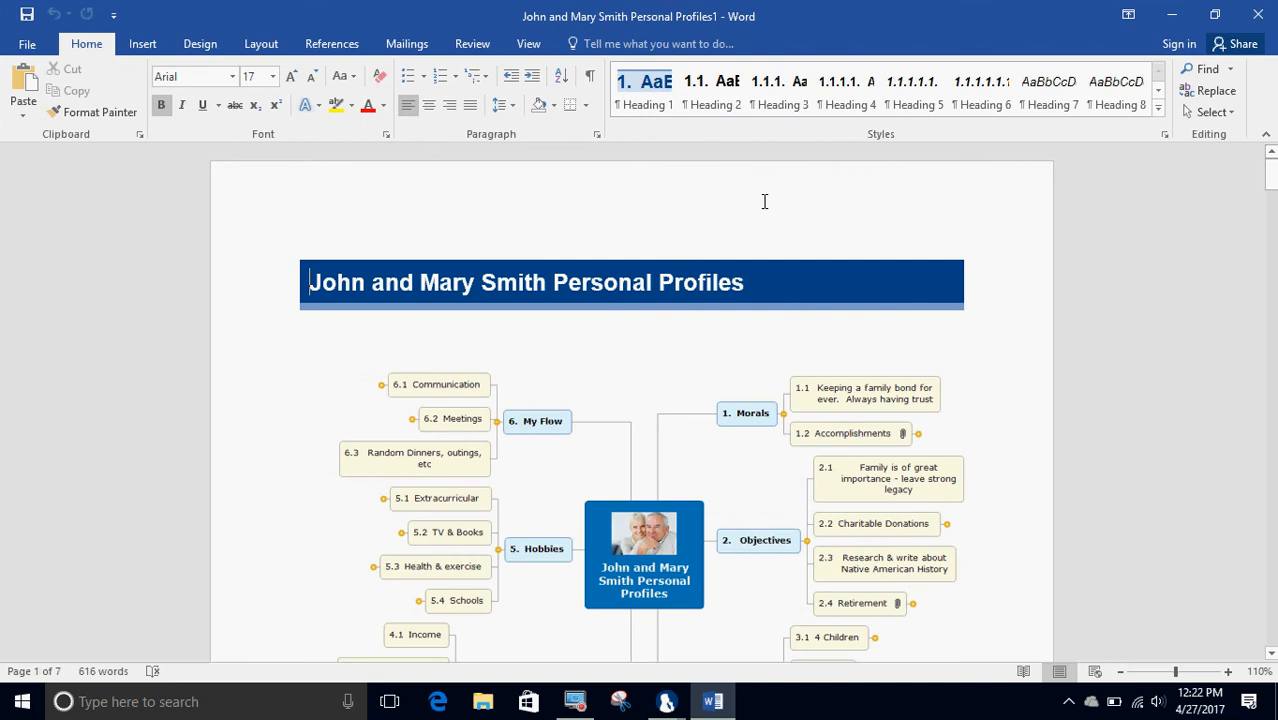
{"action": "scroll", "coordinate": [766, 198], "scroll_direction": "down", "scroll_amount": 2}
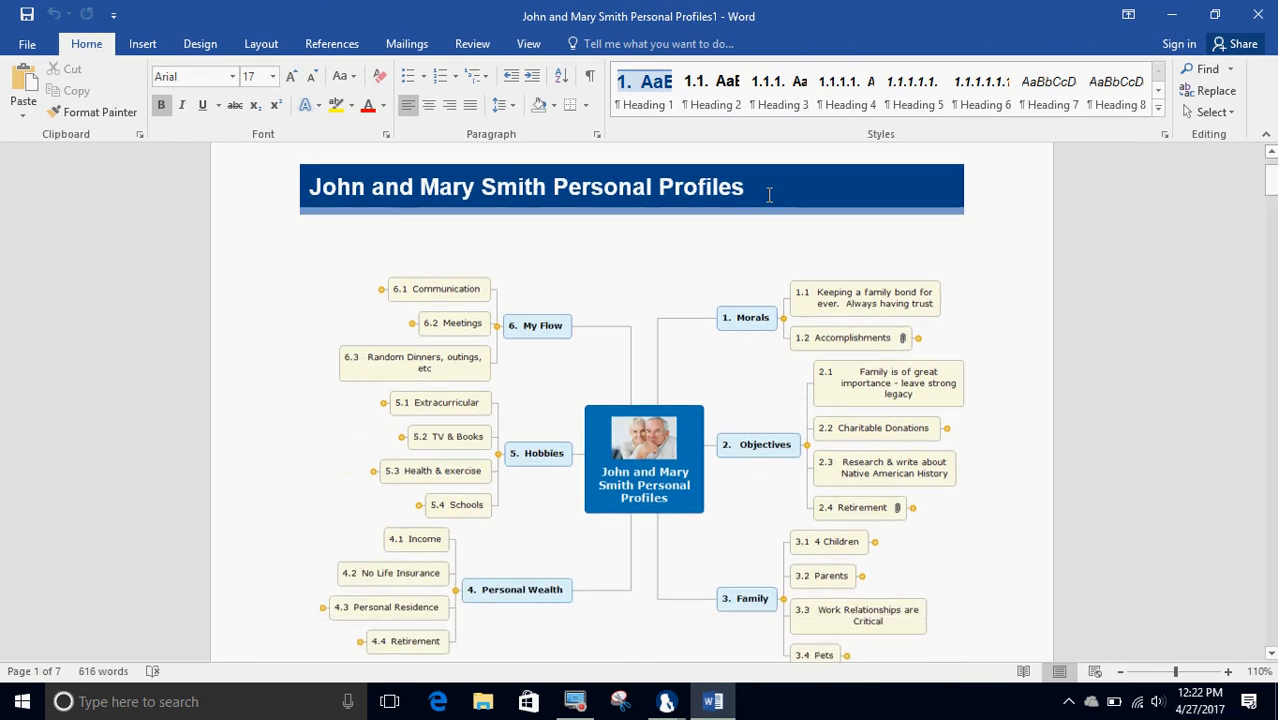
{"action": "scroll", "coordinate": [771, 195], "scroll_direction": "down", "scroll_amount": 1}
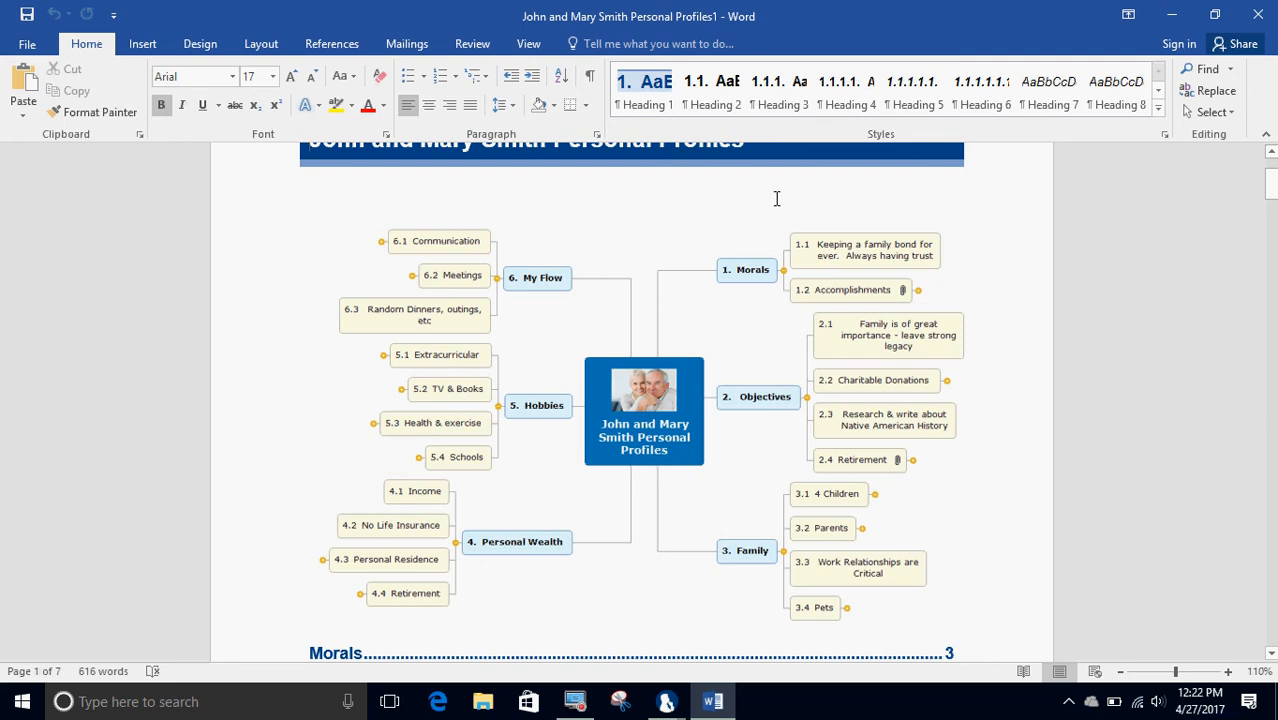
{"action": "scroll", "coordinate": [776, 198], "scroll_direction": "down", "scroll_amount": 1}
{"action": "scroll", "coordinate": [774, 203], "scroll_direction": "down", "scroll_amount": 2}
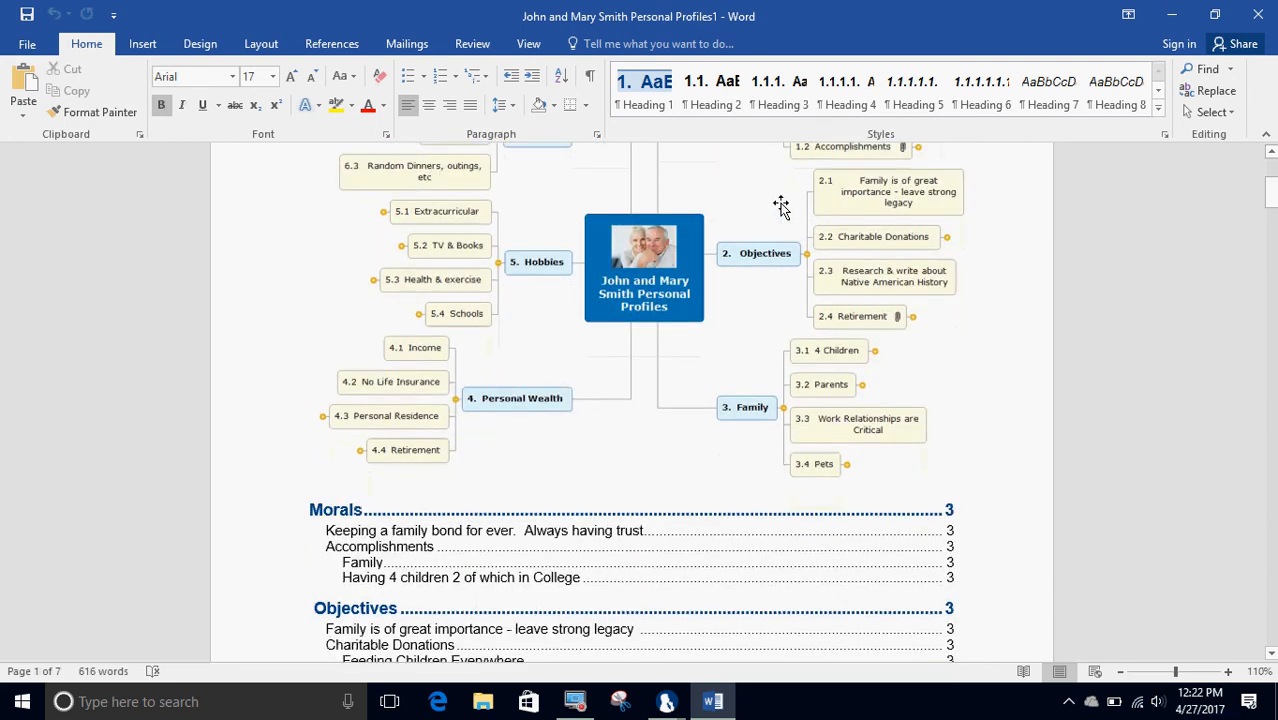
{"action": "scroll", "coordinate": [781, 205], "scroll_direction": "down", "scroll_amount": 4}
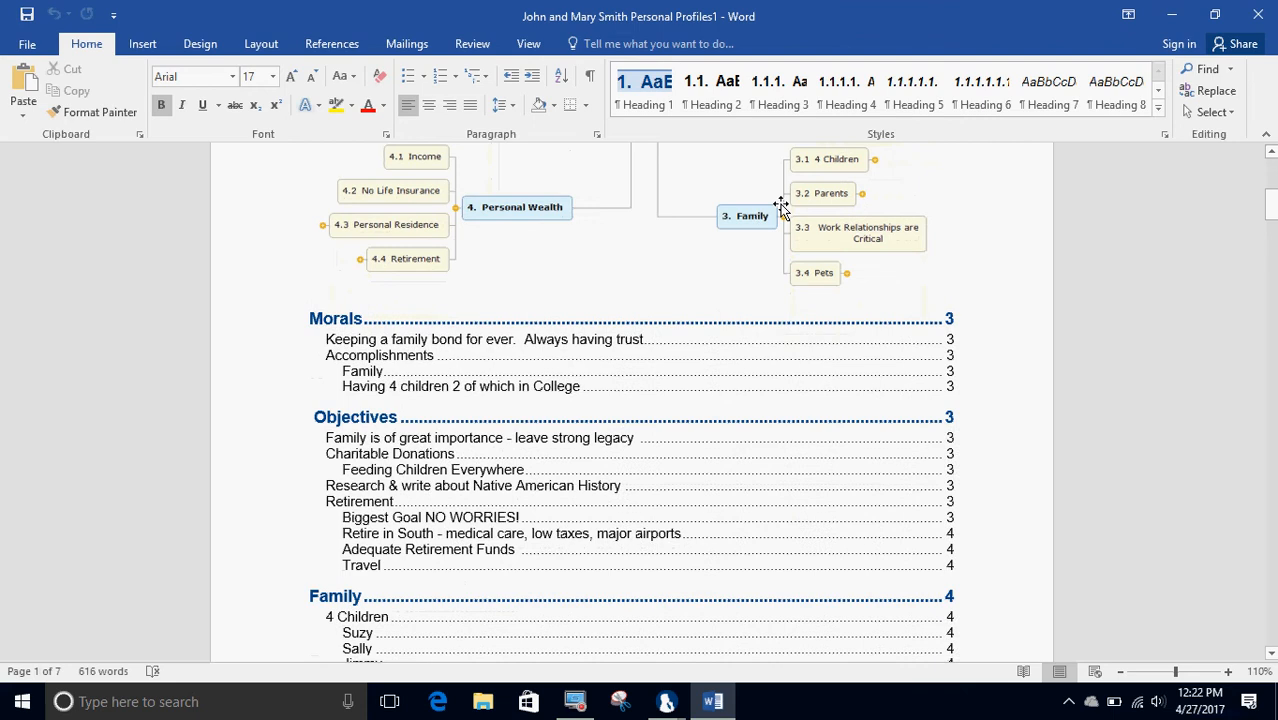
{"action": "scroll", "coordinate": [781, 205], "scroll_direction": "down", "scroll_amount": 1}
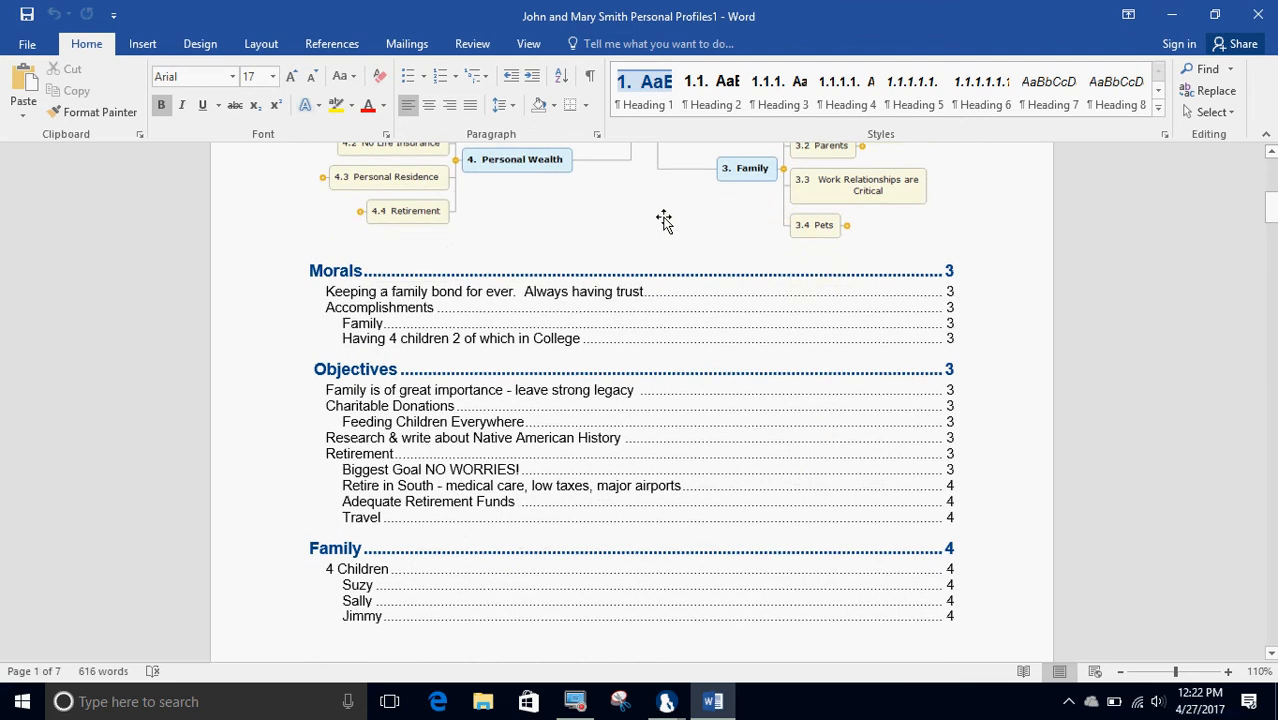
Follow the Morals entry in the table of contents and review that section's picture, headings and notes through to Objectives
{"action": "left_click", "coordinate": [347, 274], "text": "ctrl"}
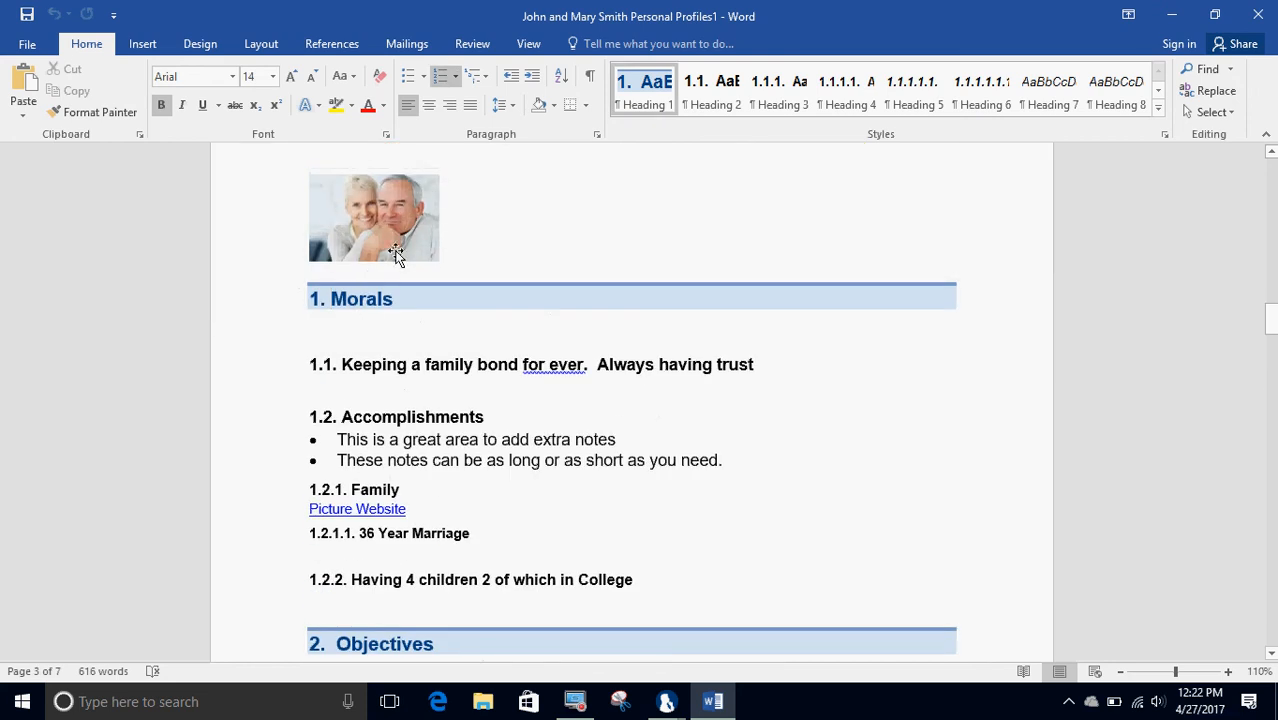
{"action": "left_click", "coordinate": [395, 240]}
{"action": "scroll", "coordinate": [395, 240], "scroll_direction": "down", "scroll_amount": 2}
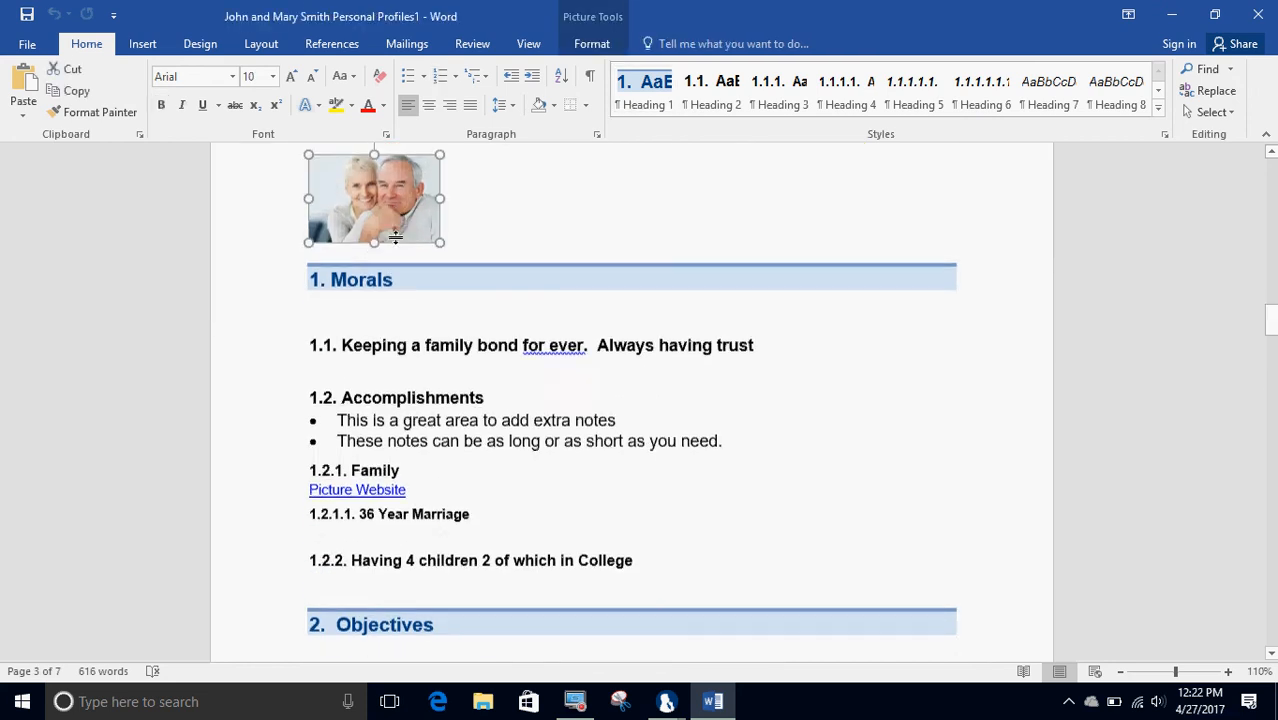
{"action": "left_click_drag", "start_coordinate": [408, 416], "coordinate": [368, 414]}
{"action": "left_click_drag", "start_coordinate": [749, 366], "coordinate": [484, 343]}
{"action": "scroll", "coordinate": [504, 342], "scroll_direction": "down", "scroll_amount": 4}
{"action": "scroll", "coordinate": [504, 342], "scroll_direction": "down", "scroll_amount": 4}
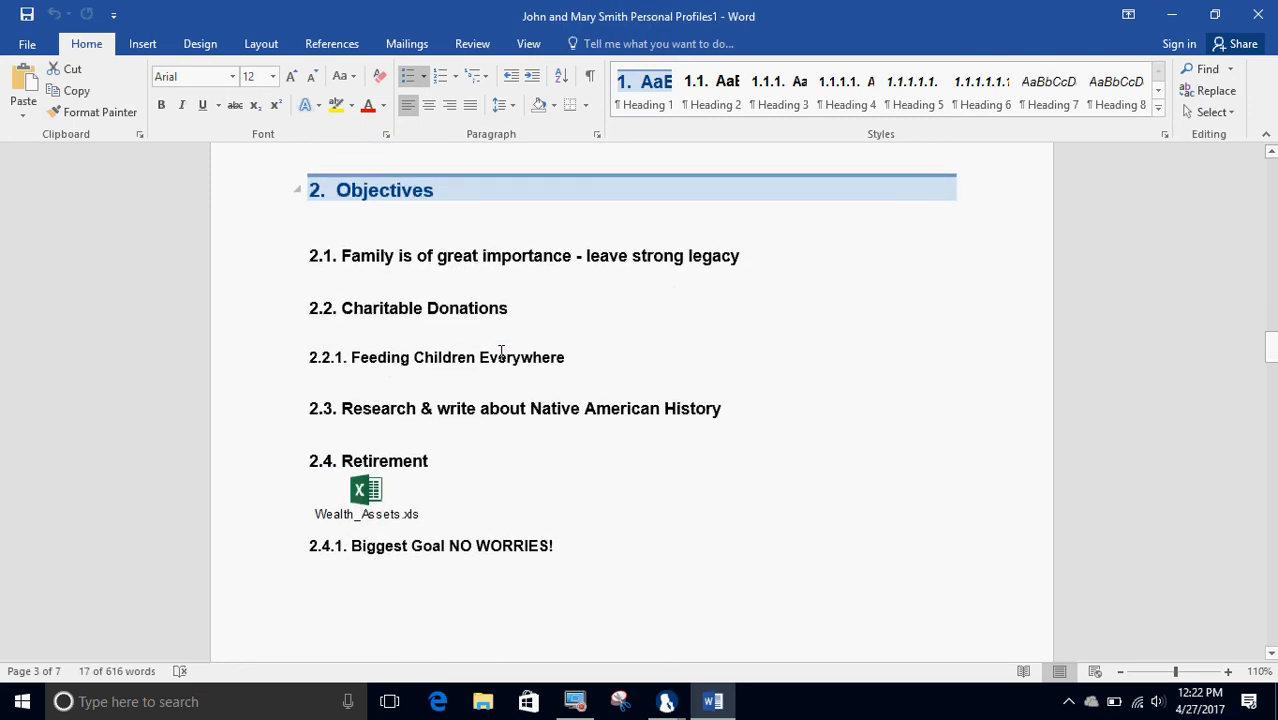
View the Wealth_Assets.xls worksheet embedded under the 2.4 Retirement heading in Excel, and close it
{"action": "left_click", "coordinate": [363, 463]}
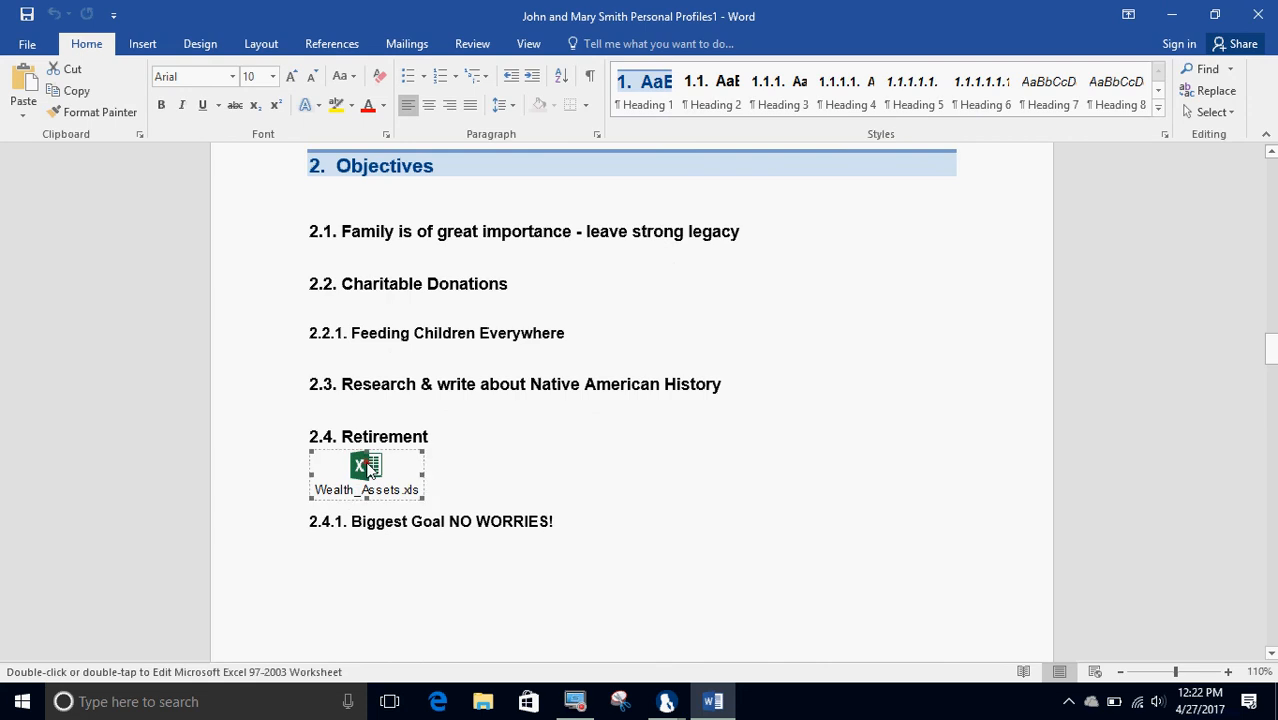
{"action": "double_click", "coordinate": [366, 463]}
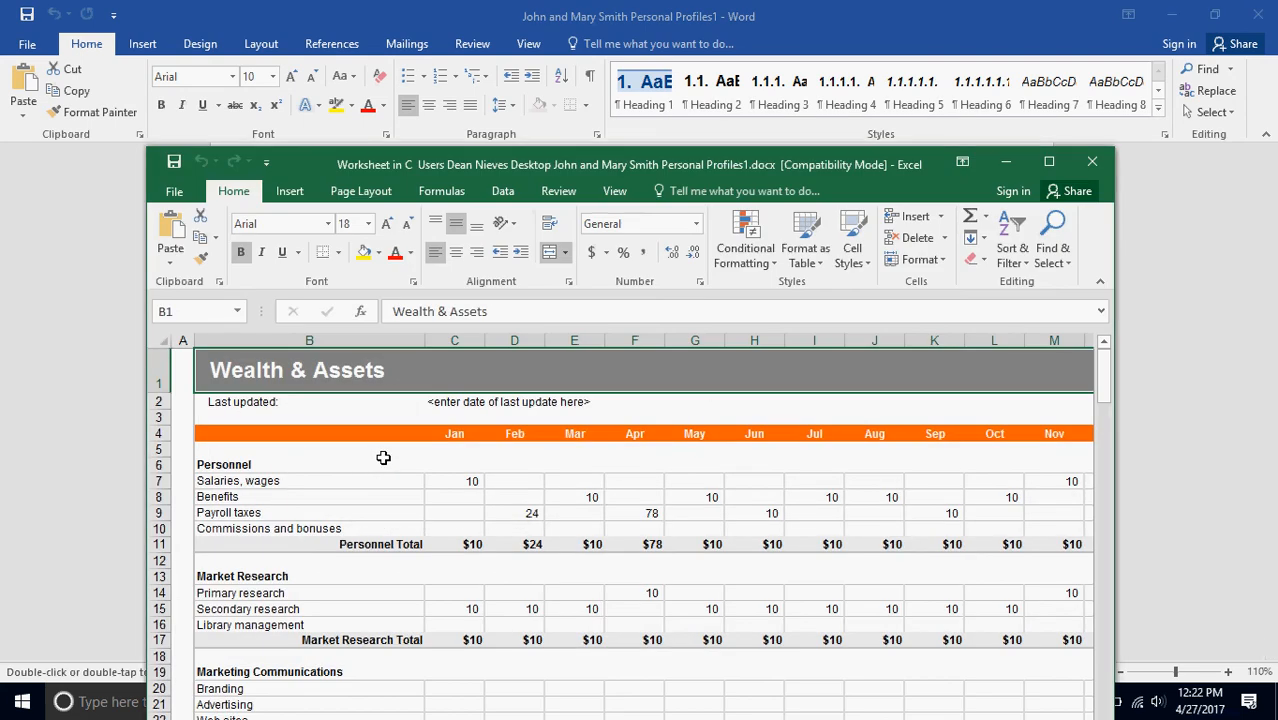
{"action": "left_click", "coordinate": [1095, 158]}
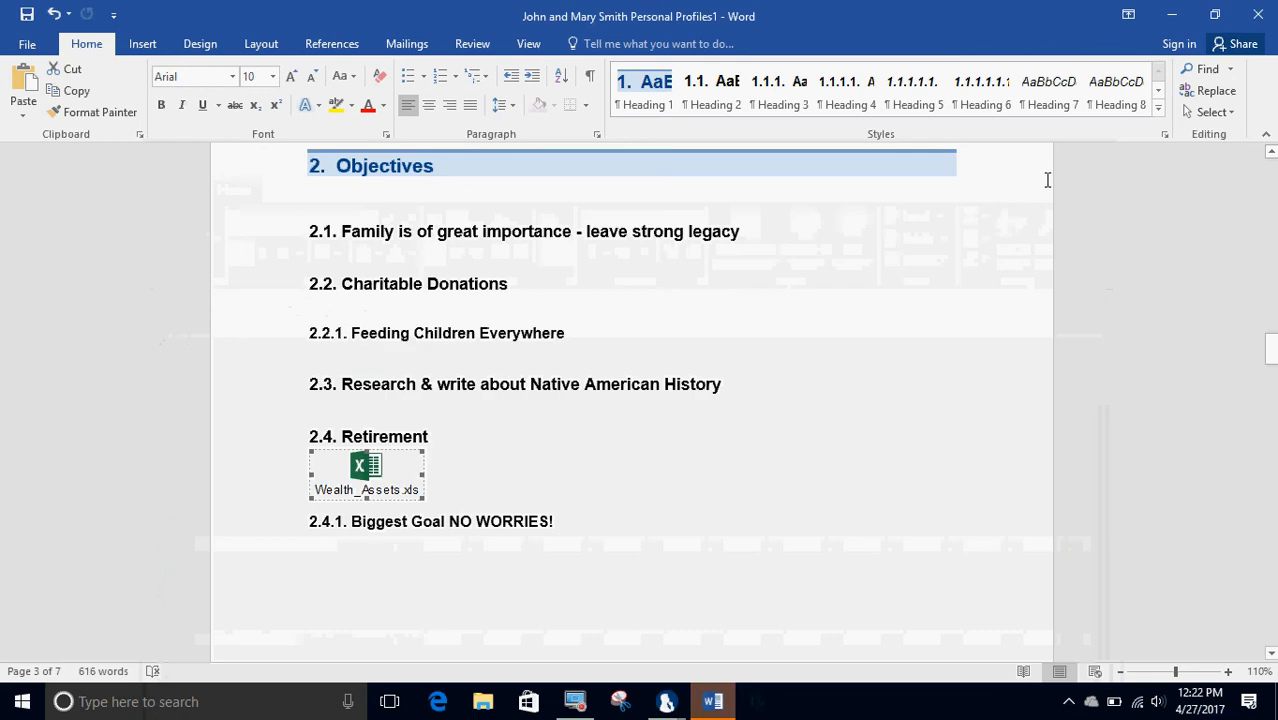
Add the line "Any changes!" below heading 2.1 about family importance, and close the Word document without saving
{"action": "left_click", "coordinate": [773, 230]}
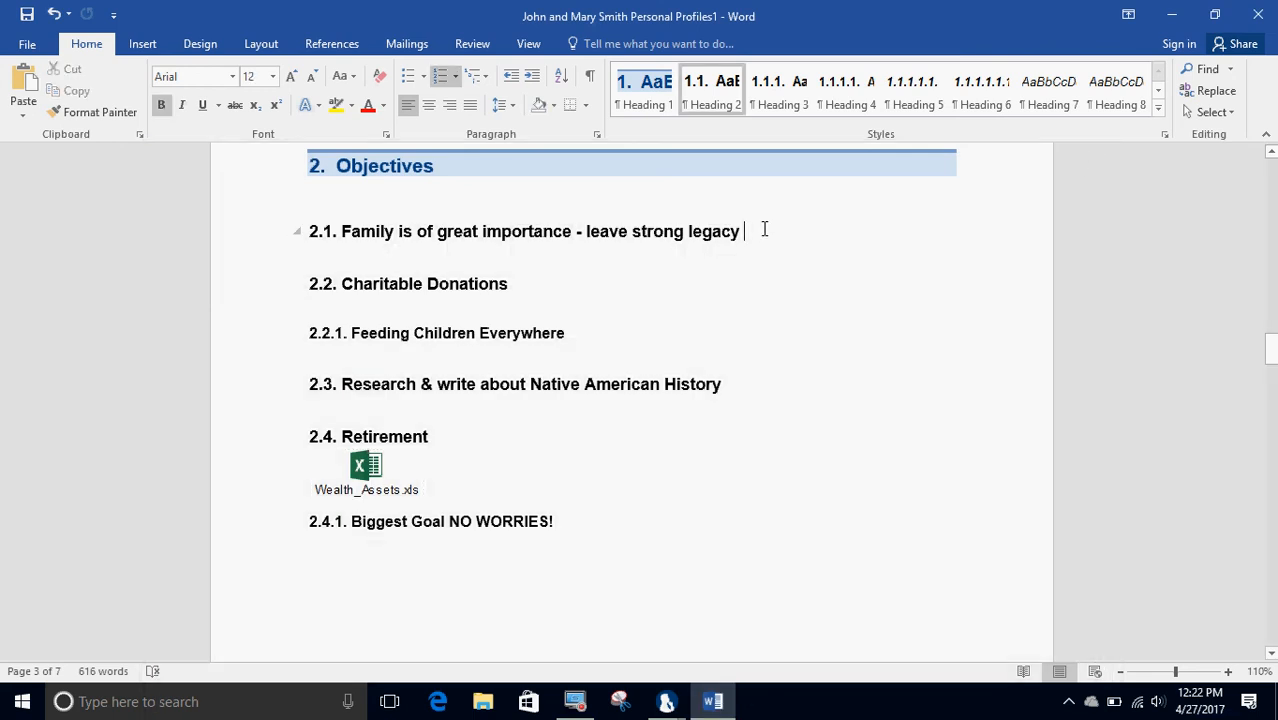
{"action": "key", "text": "Return"}
{"action": "key", "text": "Return"}
{"action": "type", "text": "An"}
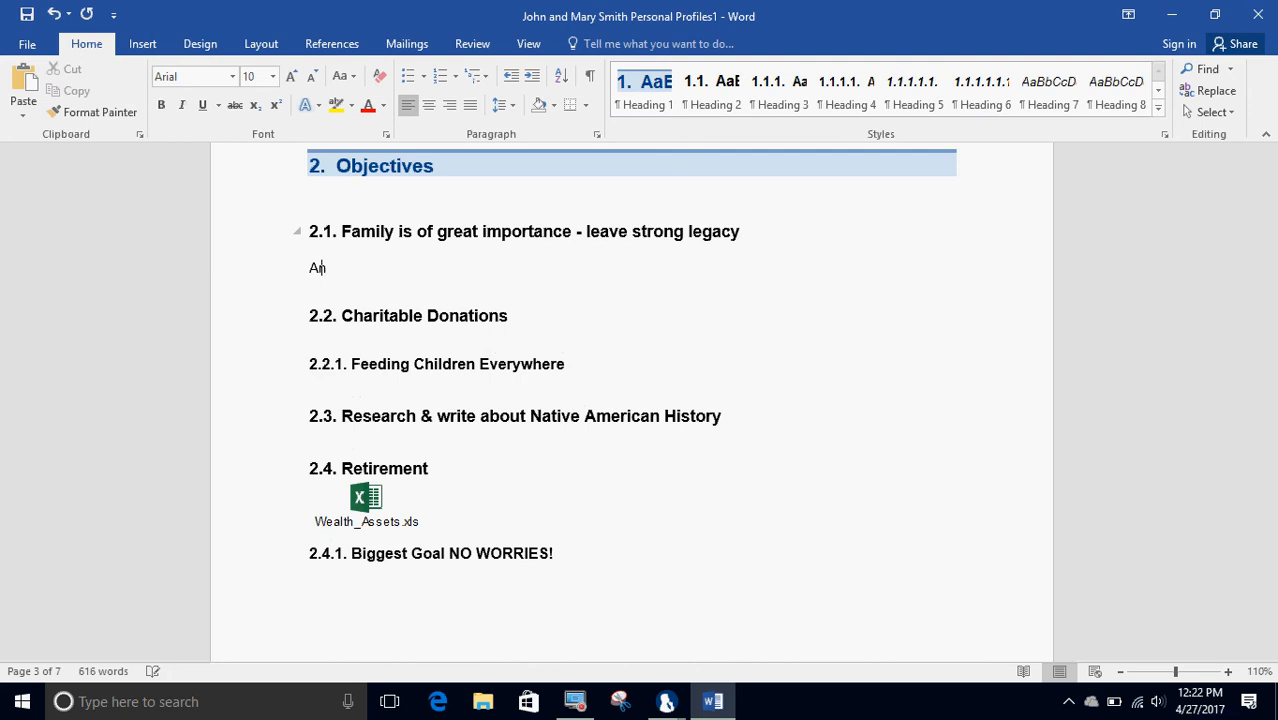
{"action": "type", "text": "y changes!"}
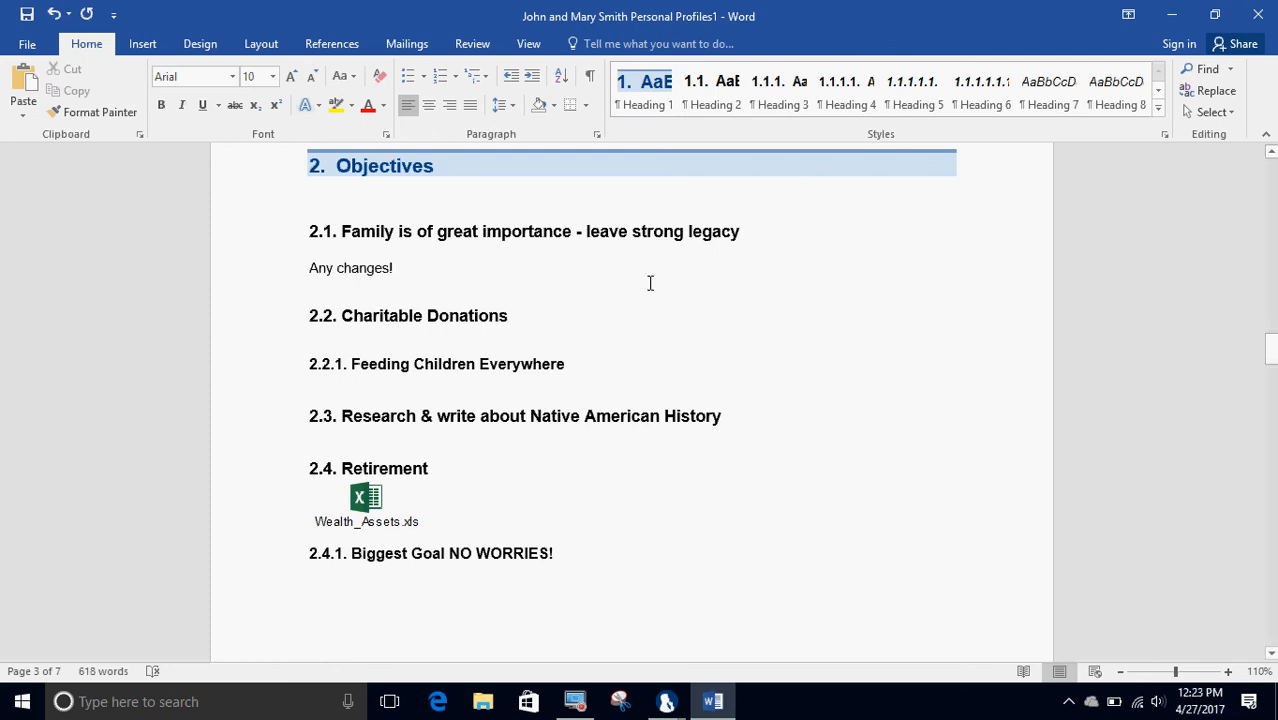
{"action": "left_click", "coordinate": [1258, 15]}
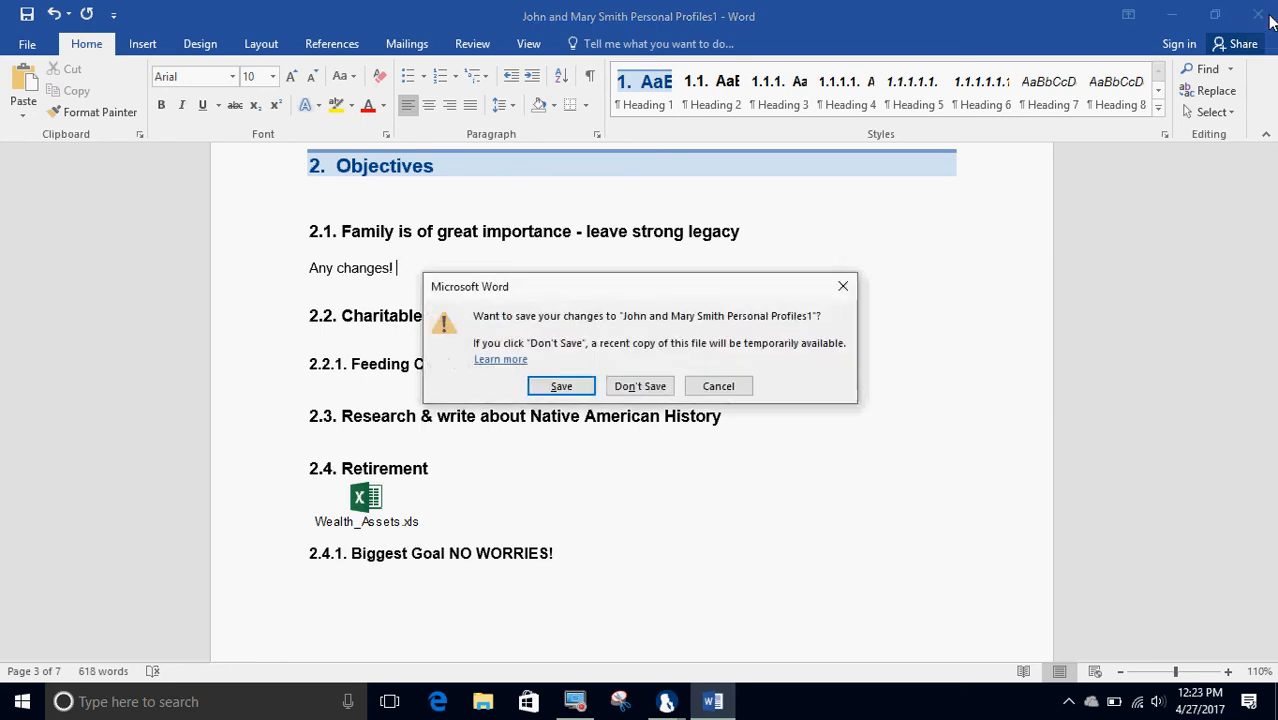
{"action": "left_click", "coordinate": [648, 384]}
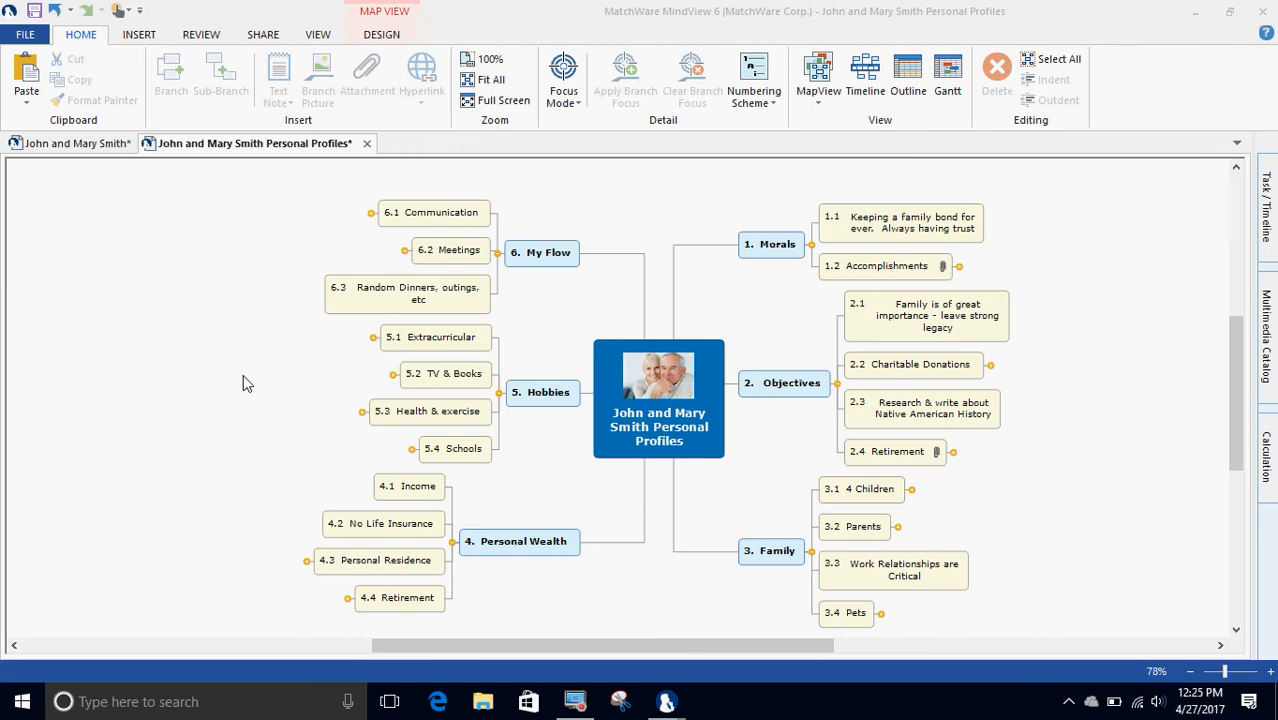
Create a new MindView map from the WealthManager template in My Templates
{"action": "left_click", "coordinate": [25, 36]}
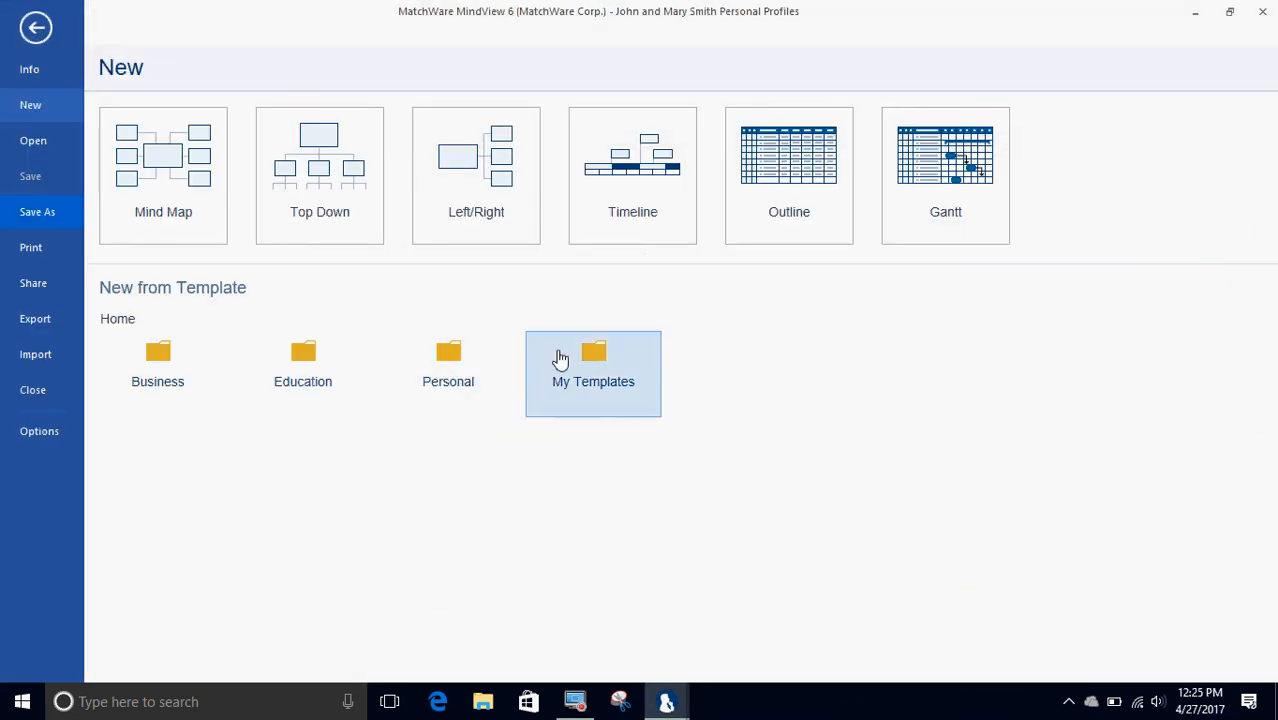
{"action": "left_click", "coordinate": [622, 363]}
{"action": "scroll", "coordinate": [613, 362], "scroll_direction": "down", "scroll_amount": 3}
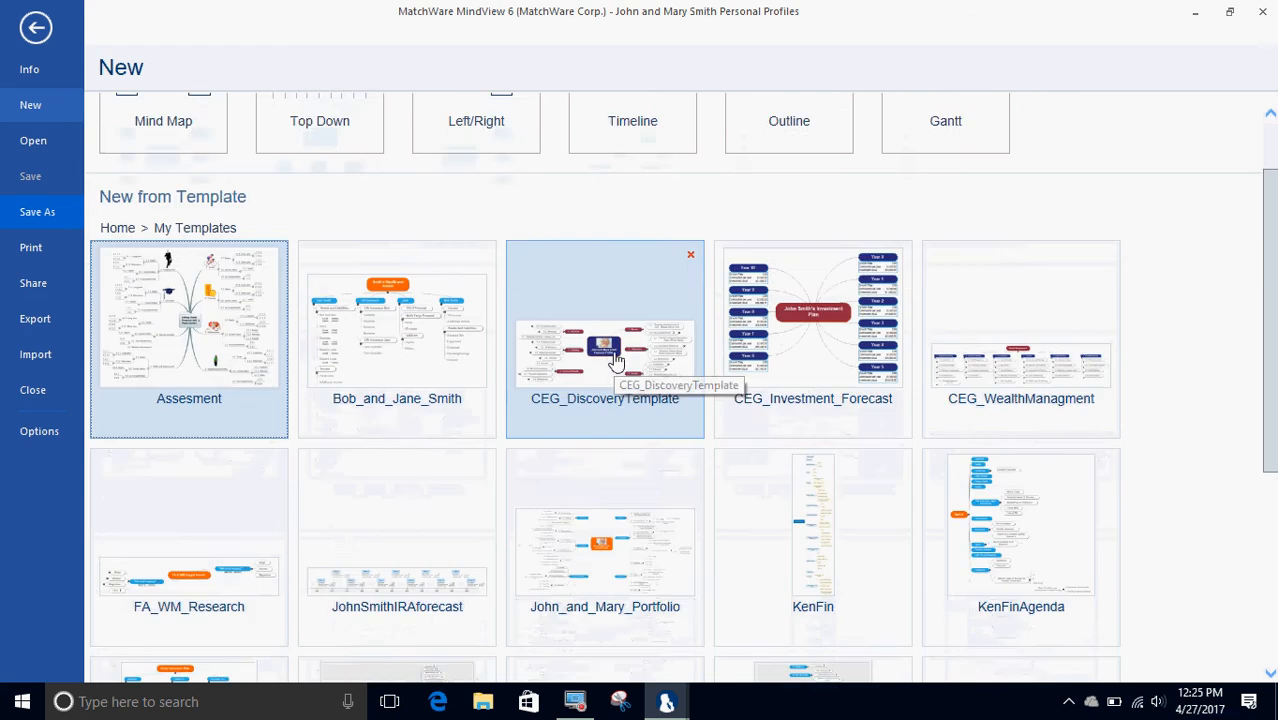
{"action": "scroll", "coordinate": [604, 383], "scroll_direction": "down", "scroll_amount": 1}
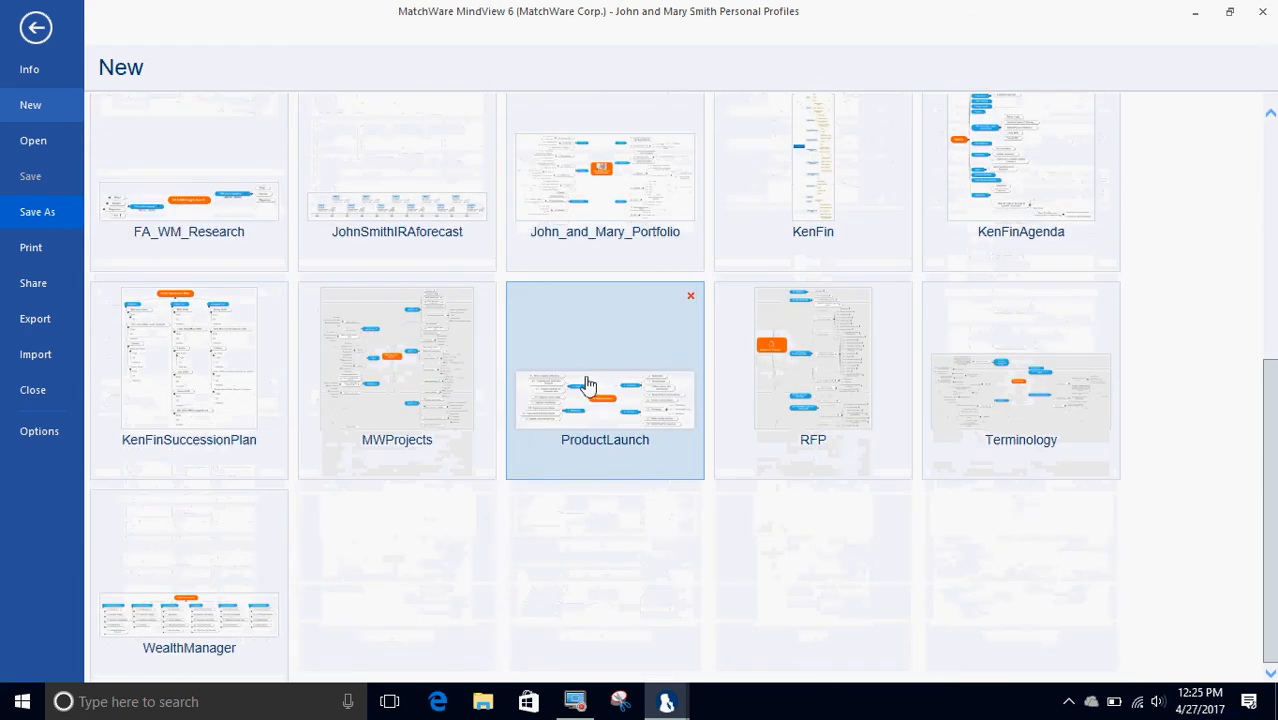
{"action": "left_click", "coordinate": [227, 533]}
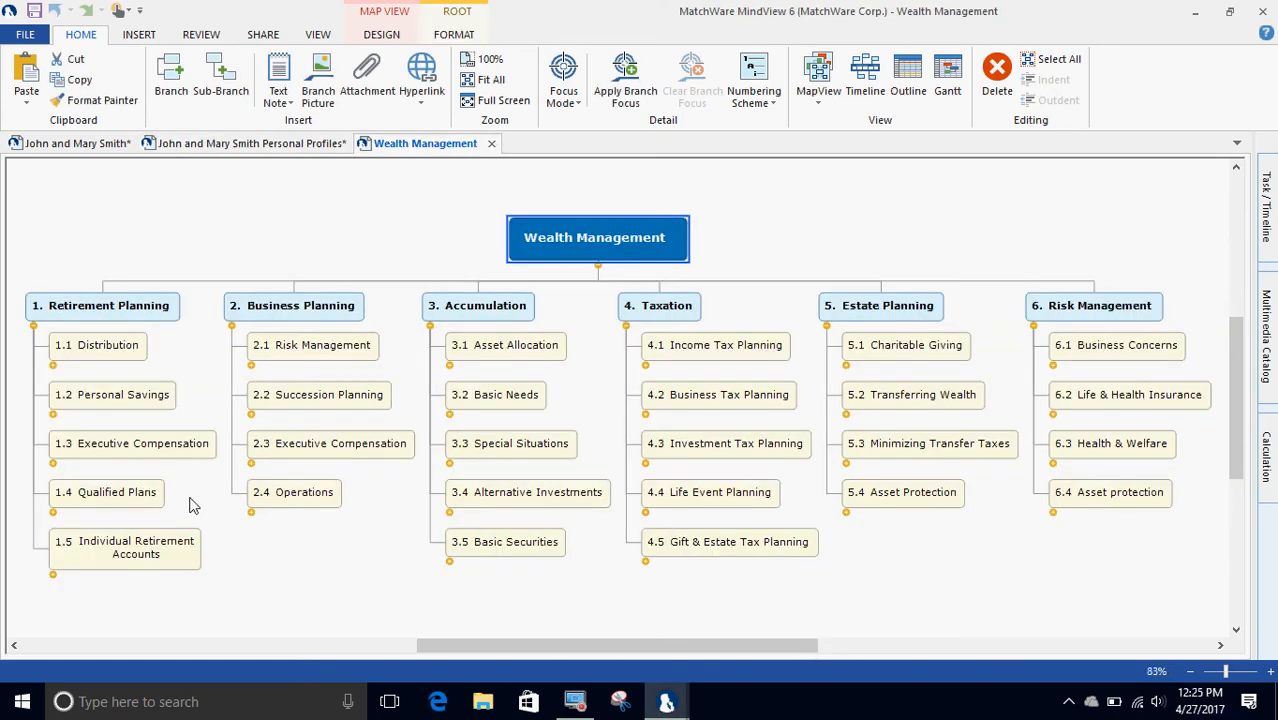
Expand Personal Savings, Succession Planning, Basic Needs, Business Tax Planning, Transferring Wealth, and Life & Health Insurance to show their sub-branches
{"action": "left_click", "coordinate": [51, 416]}
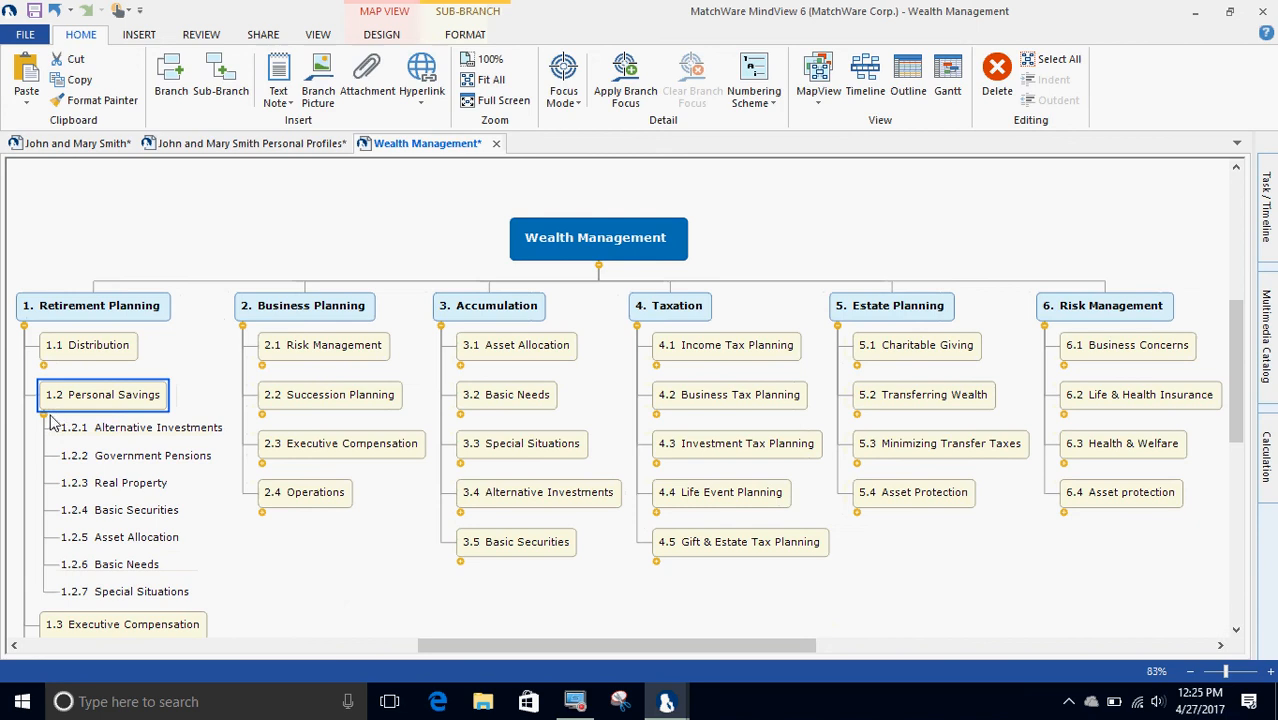
{"action": "left_click", "coordinate": [262, 414]}
{"action": "left_click", "coordinate": [451, 414]}
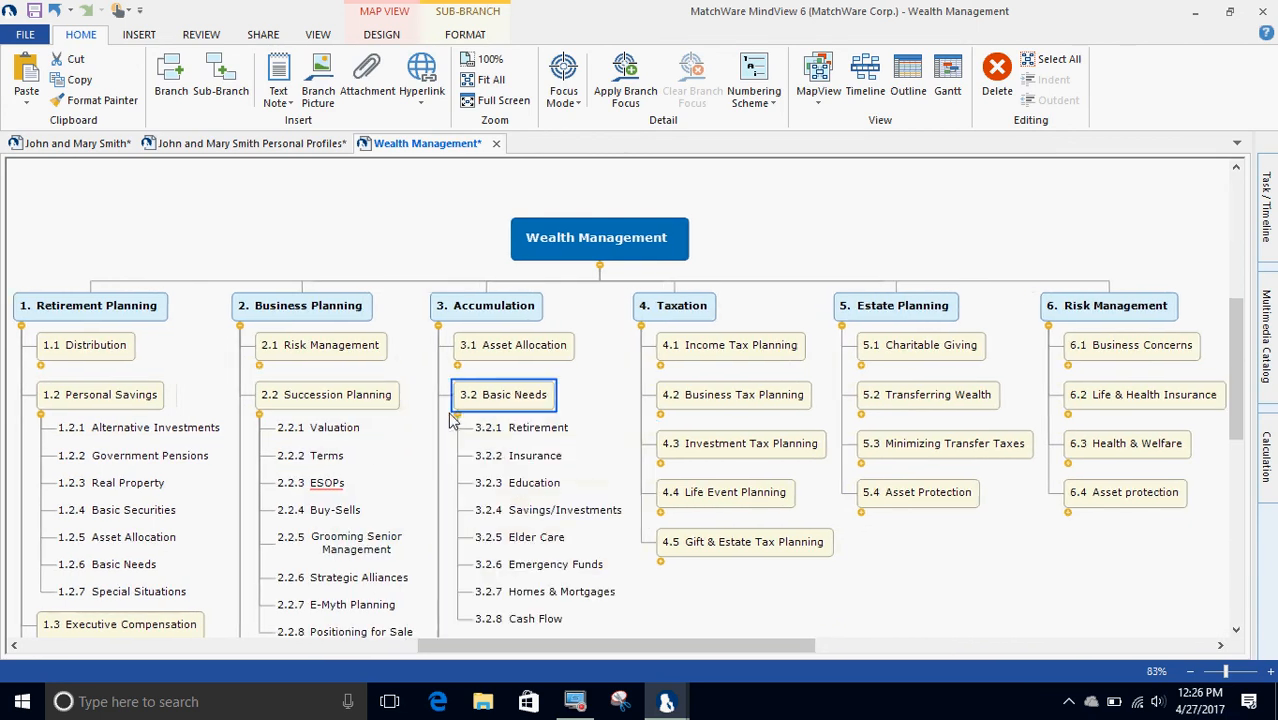
{"action": "left_click", "coordinate": [656, 414]}
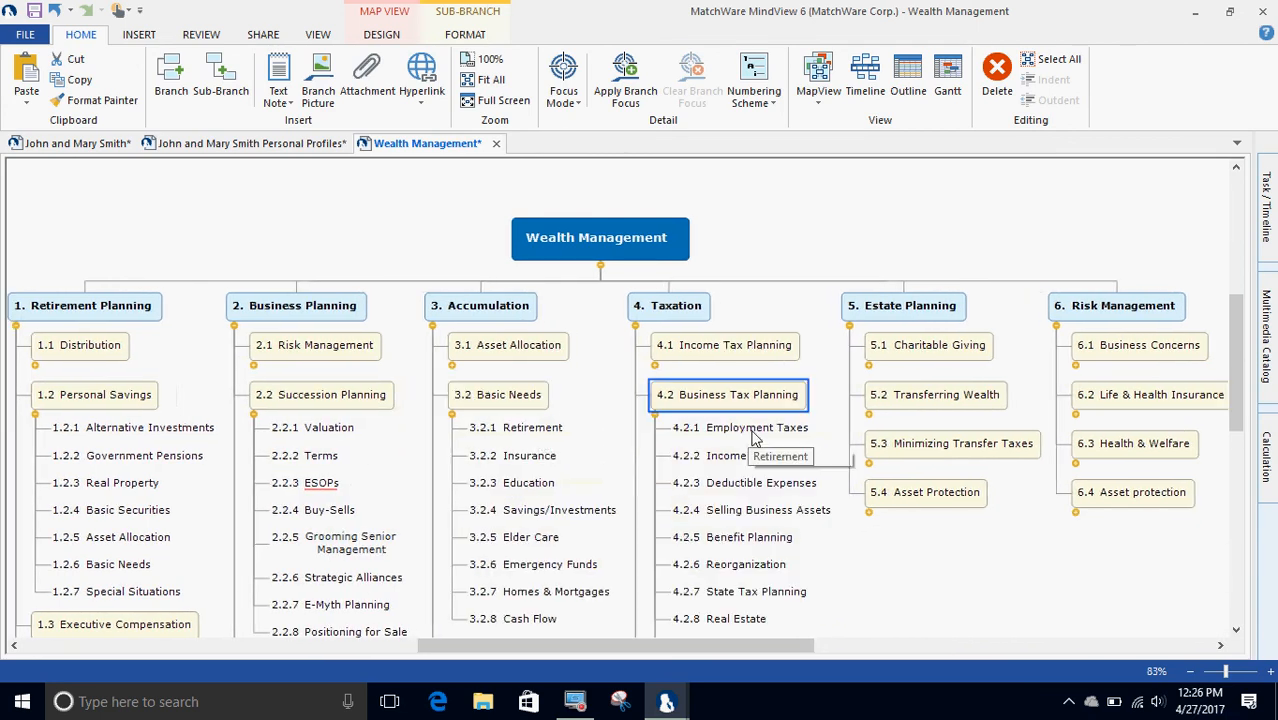
{"action": "left_click", "coordinate": [868, 414]}
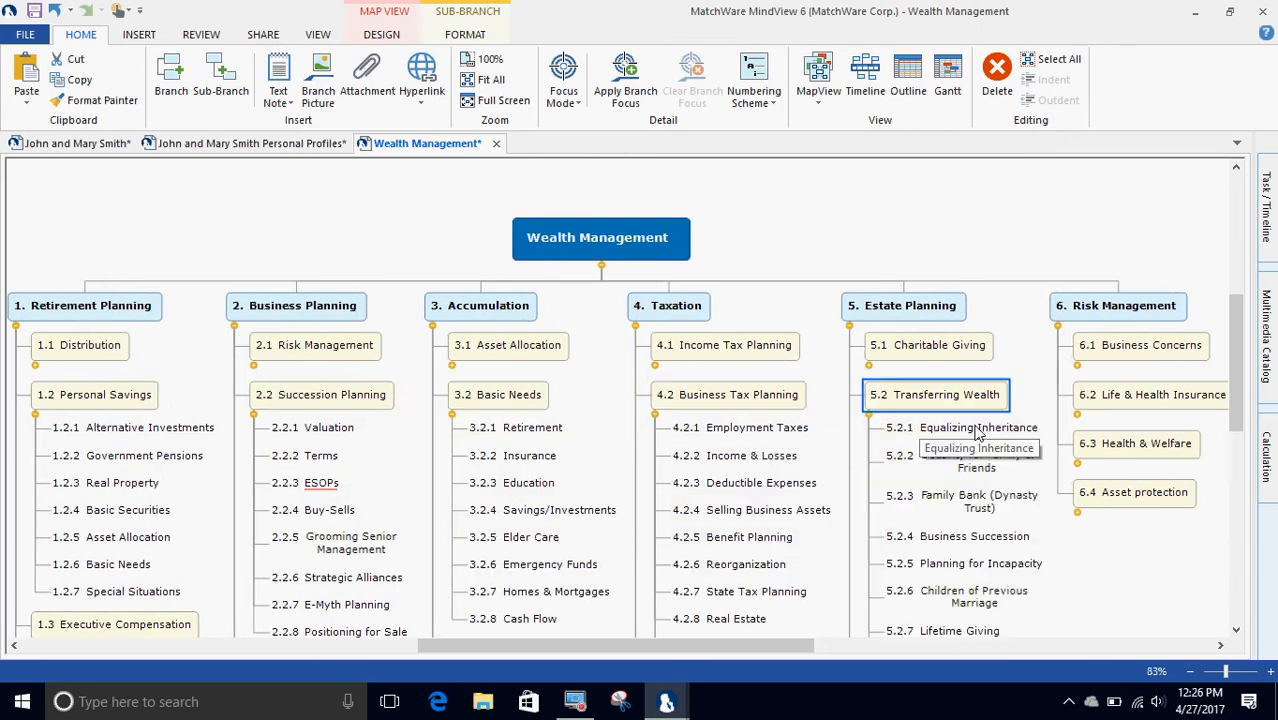
{"action": "left_click", "coordinate": [1077, 415]}
{"action": "scroll", "coordinate": [1080, 425], "scroll_direction": "down", "scroll_amount": 3}
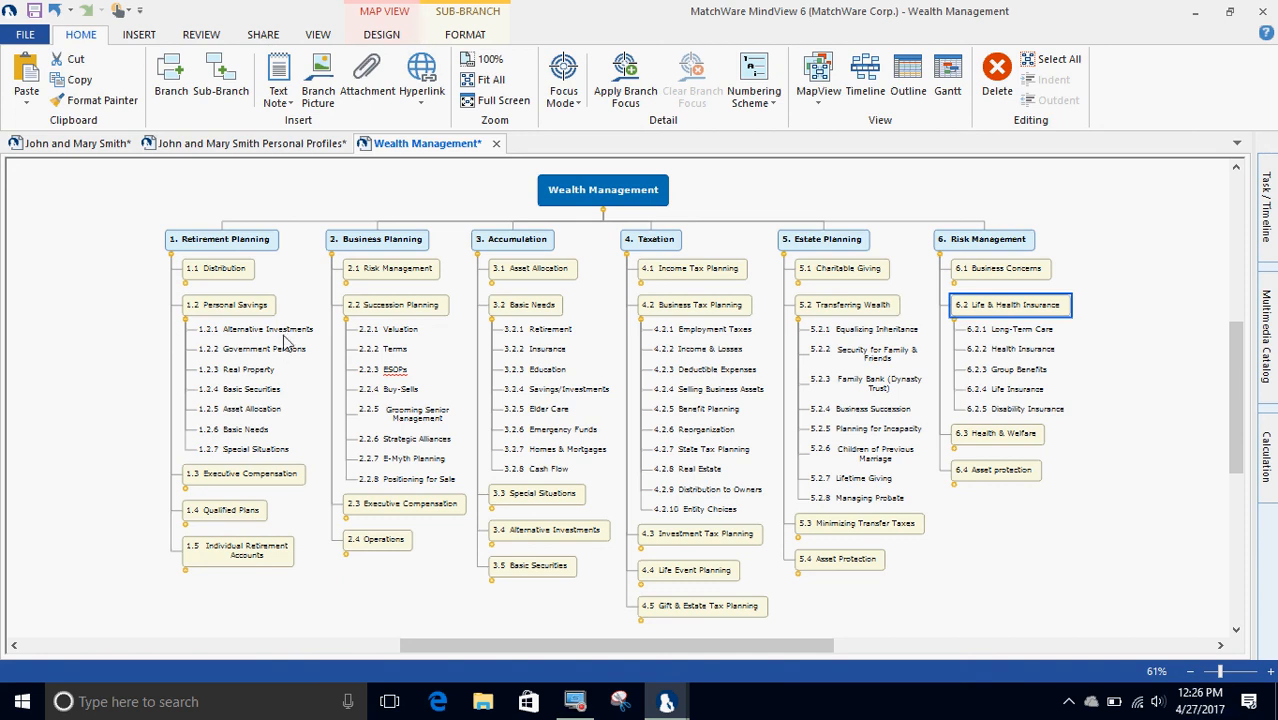
Select Alternative Investments, Real Property and Basic Securities under Personal Savings, plus Terms, ESOPs and Grooming Senior Management under Succession Planning
{"action": "left_click_drag", "start_coordinate": [277, 330], "coordinate": [268, 374]}
{"action": "left_click", "coordinate": [266, 372], "text": "ctrl"}
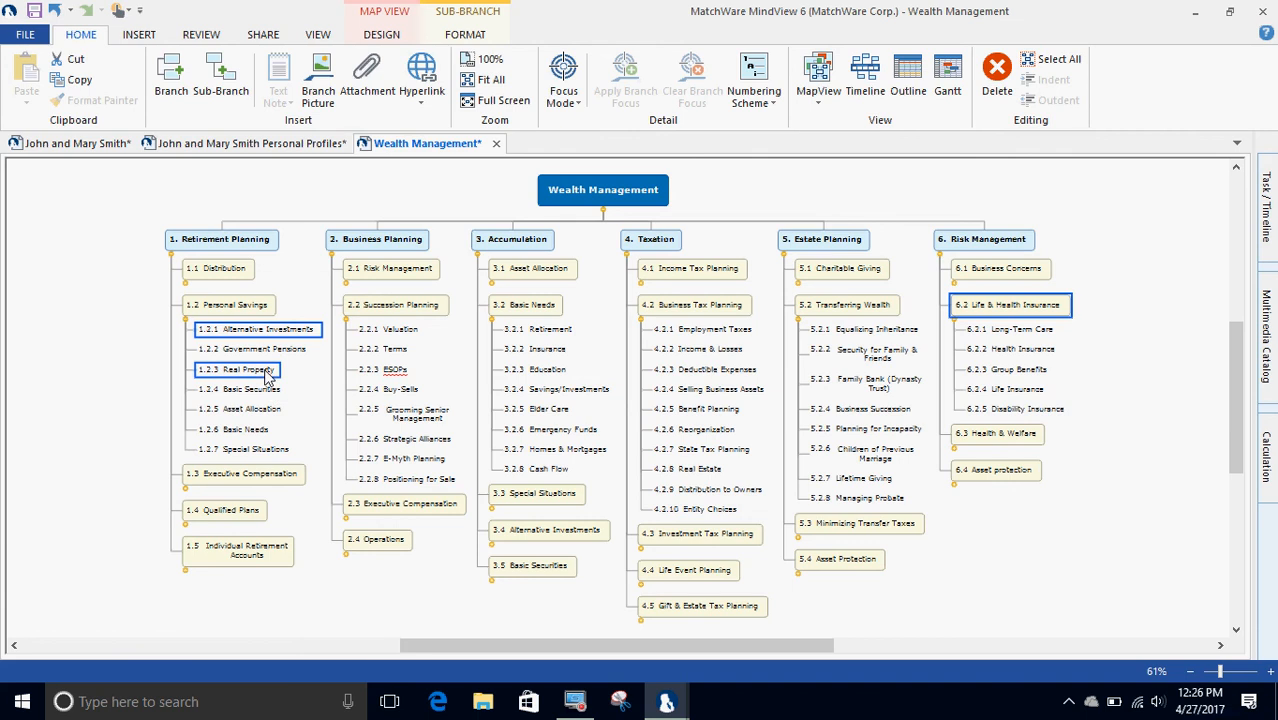
{"action": "left_click", "coordinate": [250, 398], "text": "ctrl"}
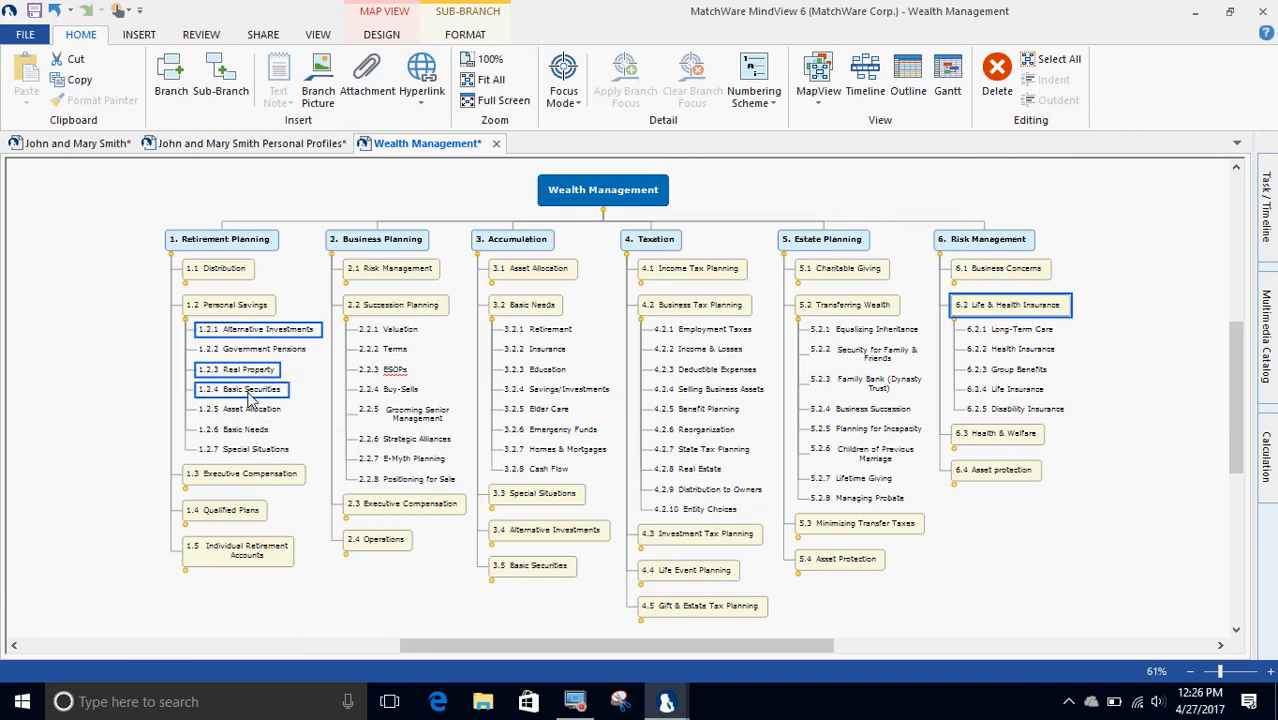
{"action": "left_click", "coordinate": [402, 352], "text": "ctrl"}
{"action": "left_click", "coordinate": [401, 372], "text": "ctrl"}
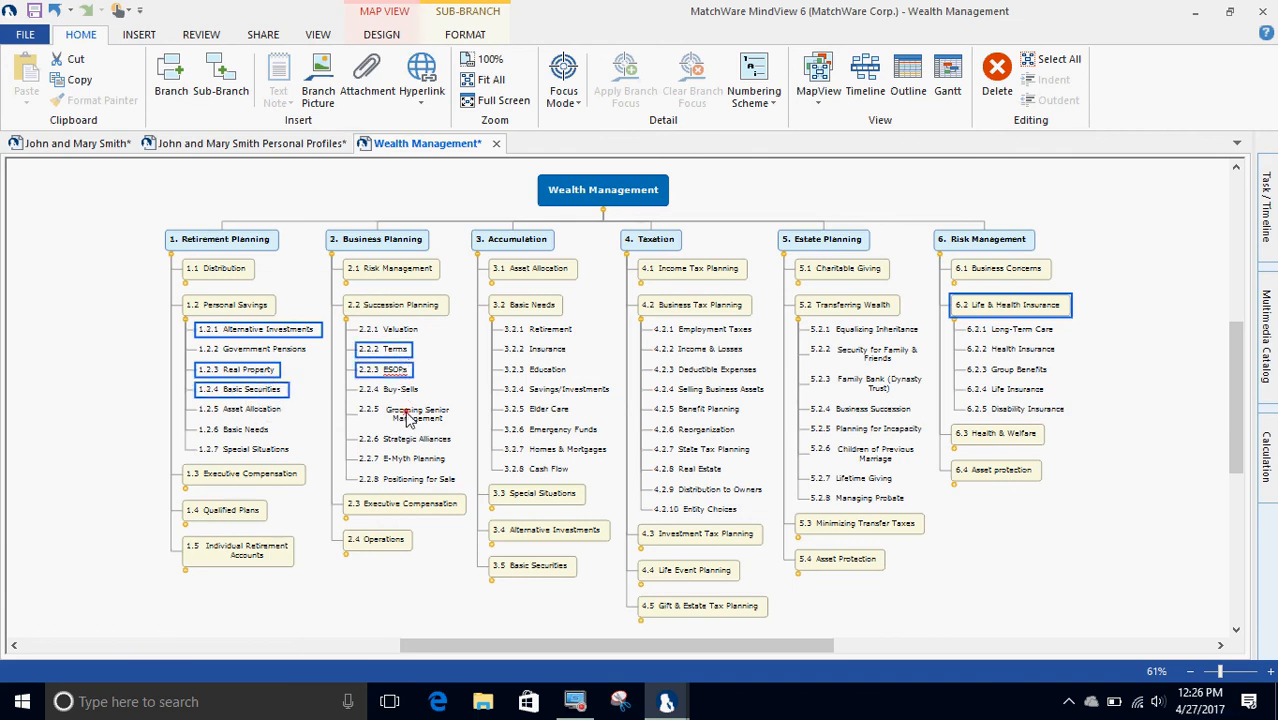
{"action": "left_click", "coordinate": [405, 410], "text": "ctrl"}
Add Savings/Investments, Deductible Expenses, Benefit Planning, Family Bank (Dynasty Trust), Group Benefits, Life Insurance and Disability Insurance to the selection
{"action": "left_click", "coordinate": [545, 390], "text": "ctrl"}
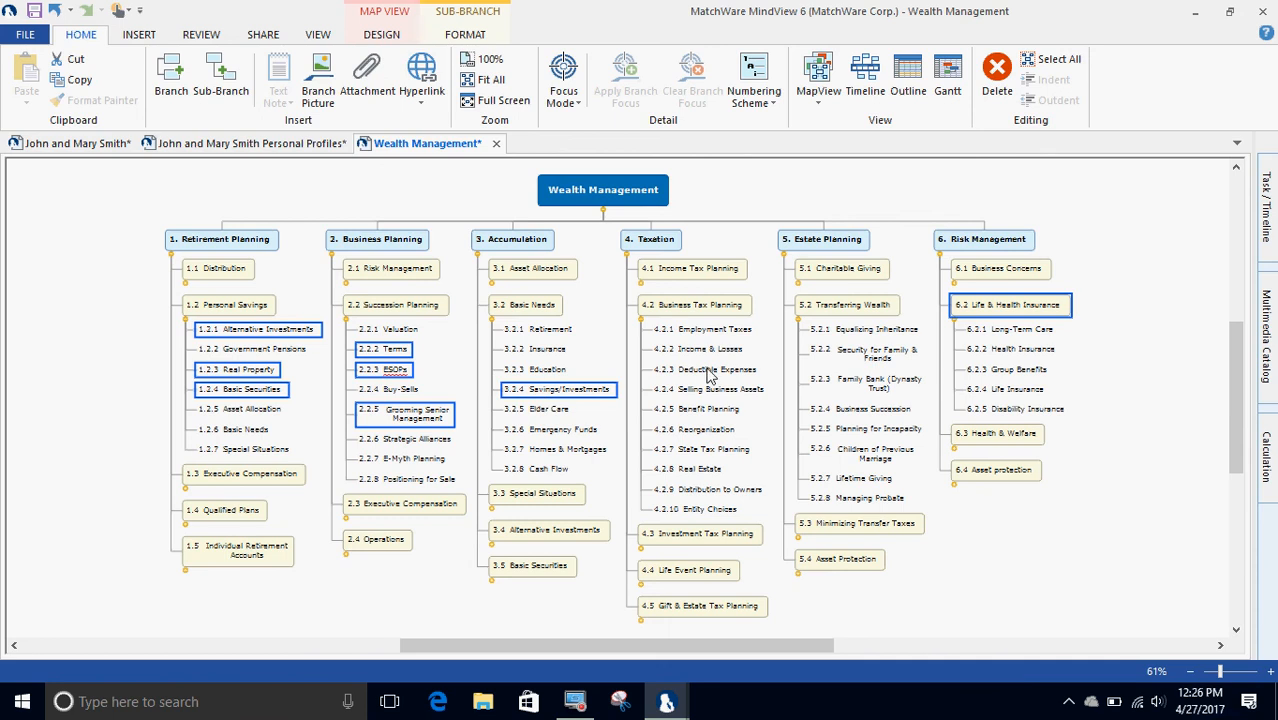
{"action": "left_click", "coordinate": [712, 372], "text": "ctrl"}
{"action": "left_click", "coordinate": [708, 410], "text": "ctrl"}
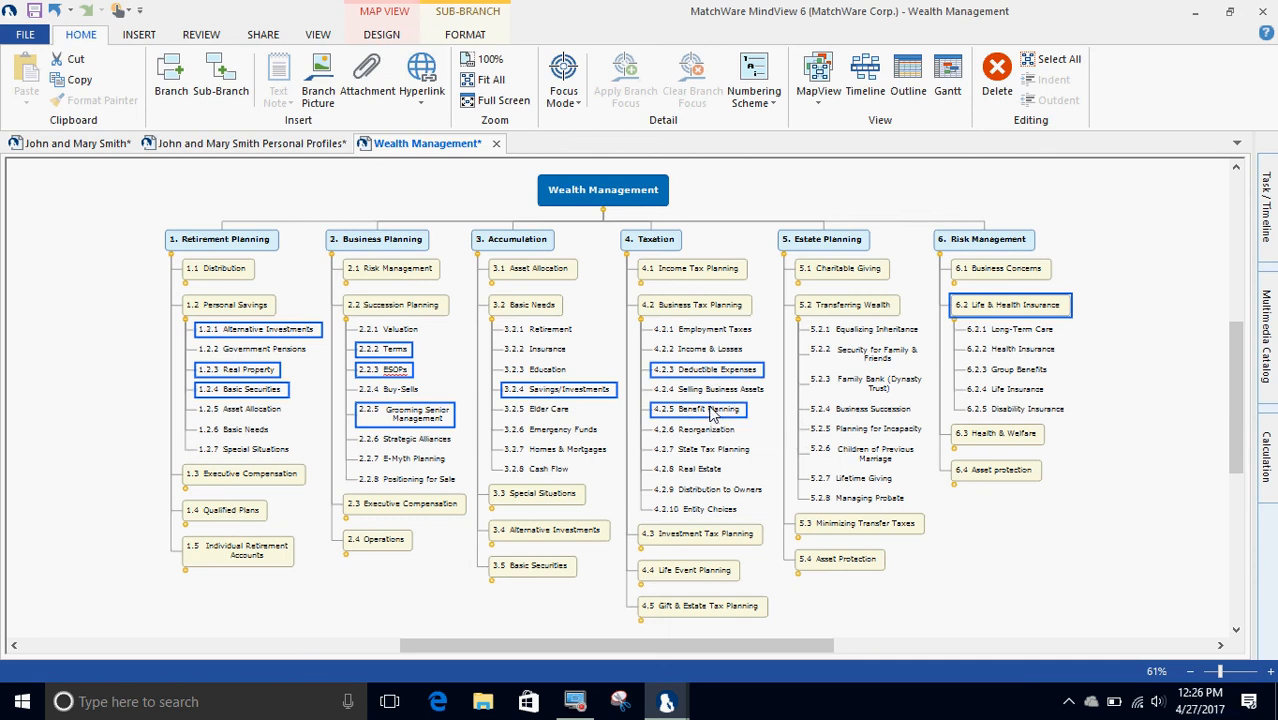
{"action": "left_click", "coordinate": [872, 382], "text": "ctrl"}
{"action": "left_click", "coordinate": [1000, 370], "text": "ctrl"}
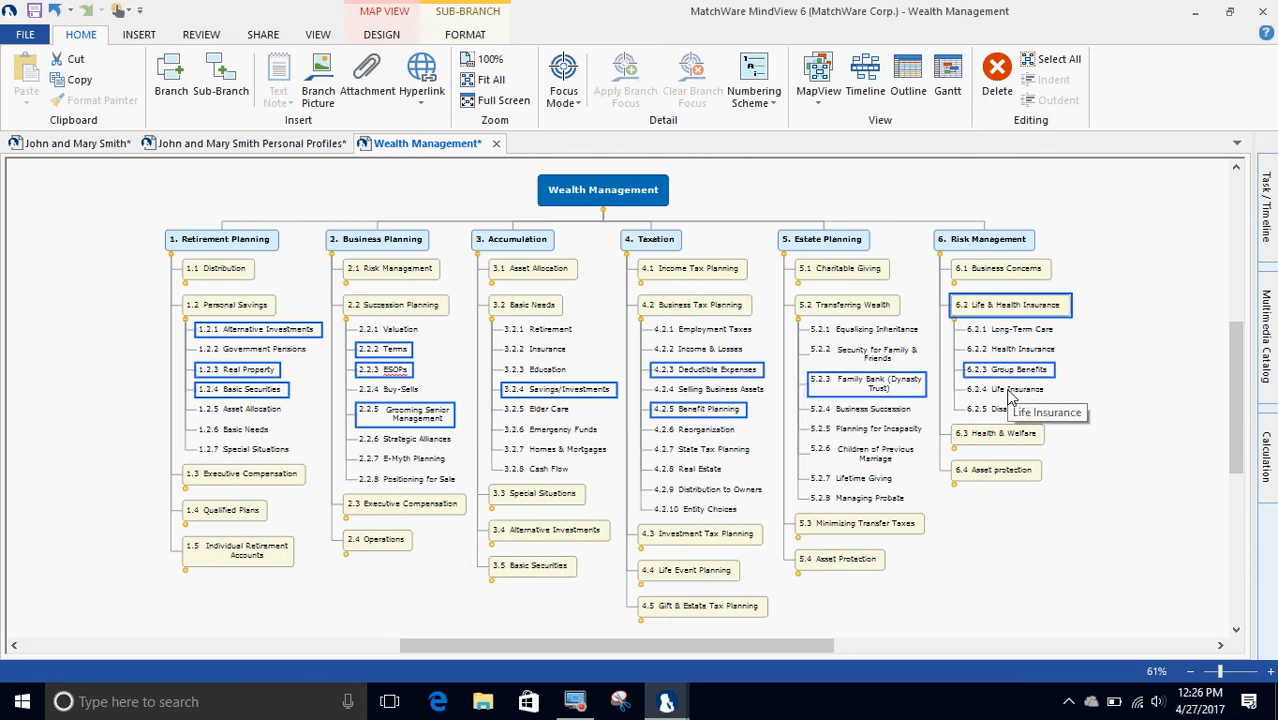
{"action": "left_click", "coordinate": [1005, 390], "text": "ctrl"}
{"action": "left_click", "coordinate": [1010, 410], "text": "ctrl"}
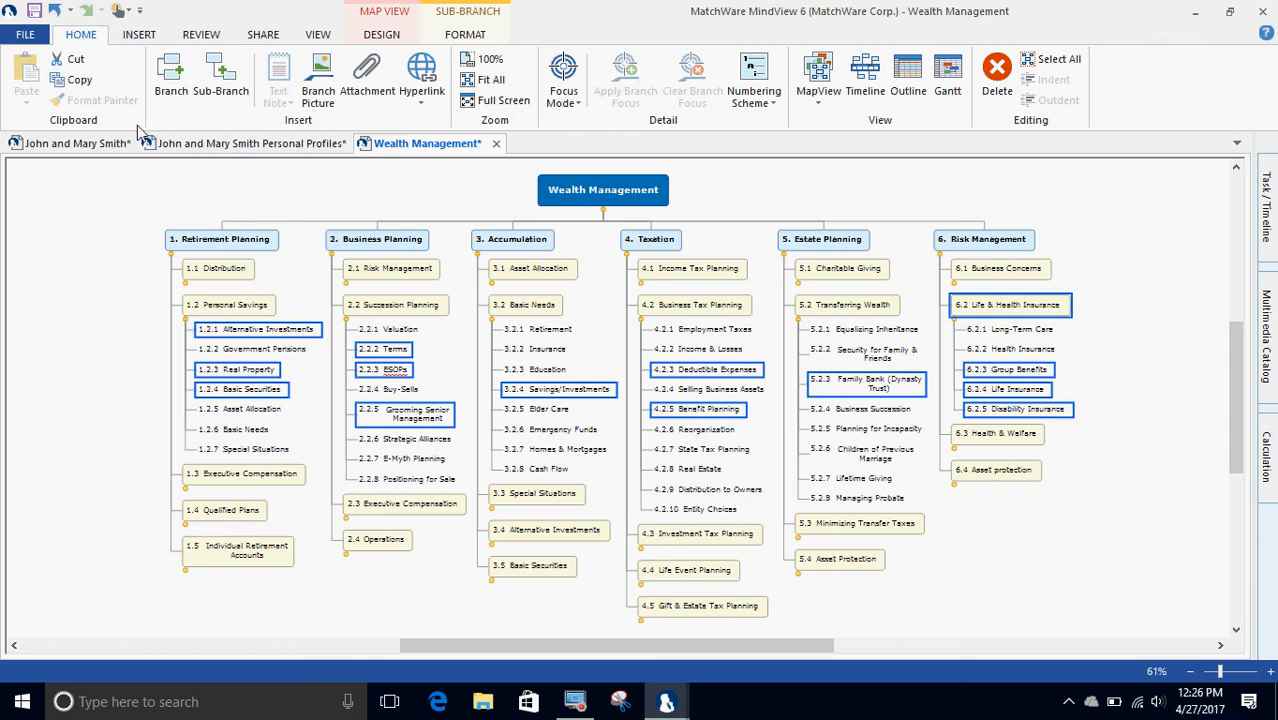
Mark all the selected branches with the green check mark icon from the Standard set
{"action": "left_click", "coordinate": [145, 36]}
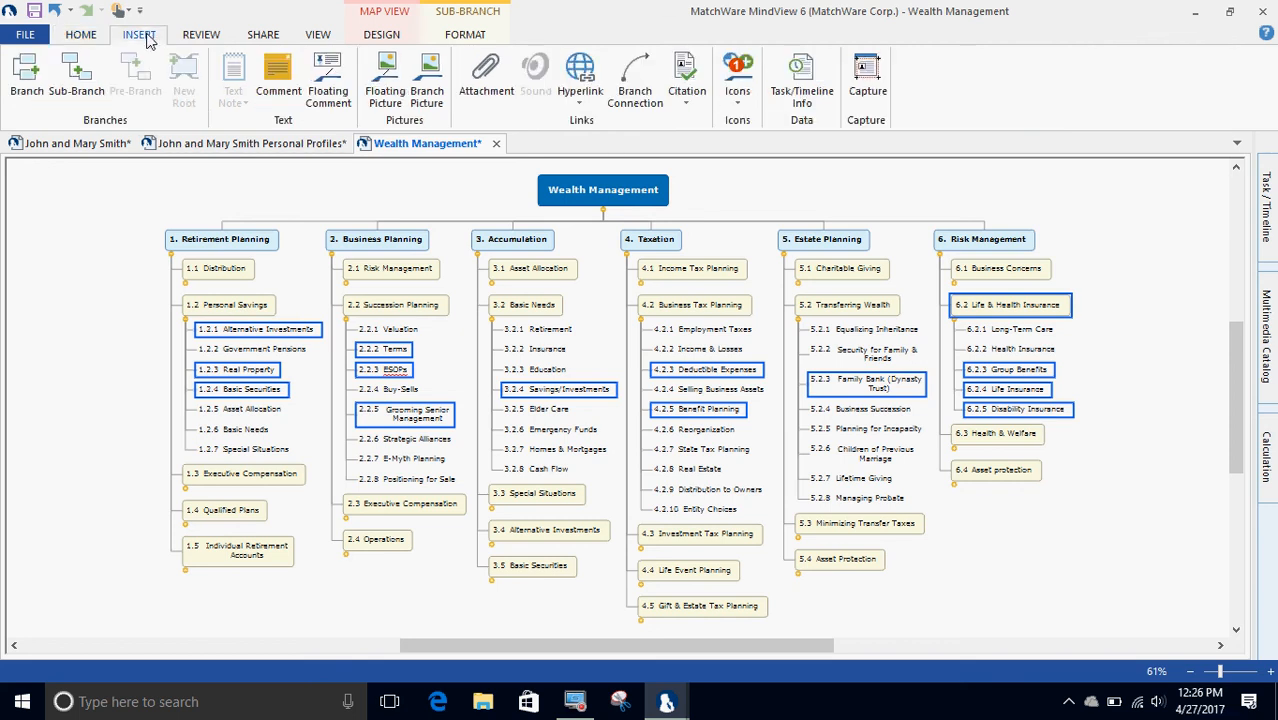
{"action": "left_click", "coordinate": [738, 90]}
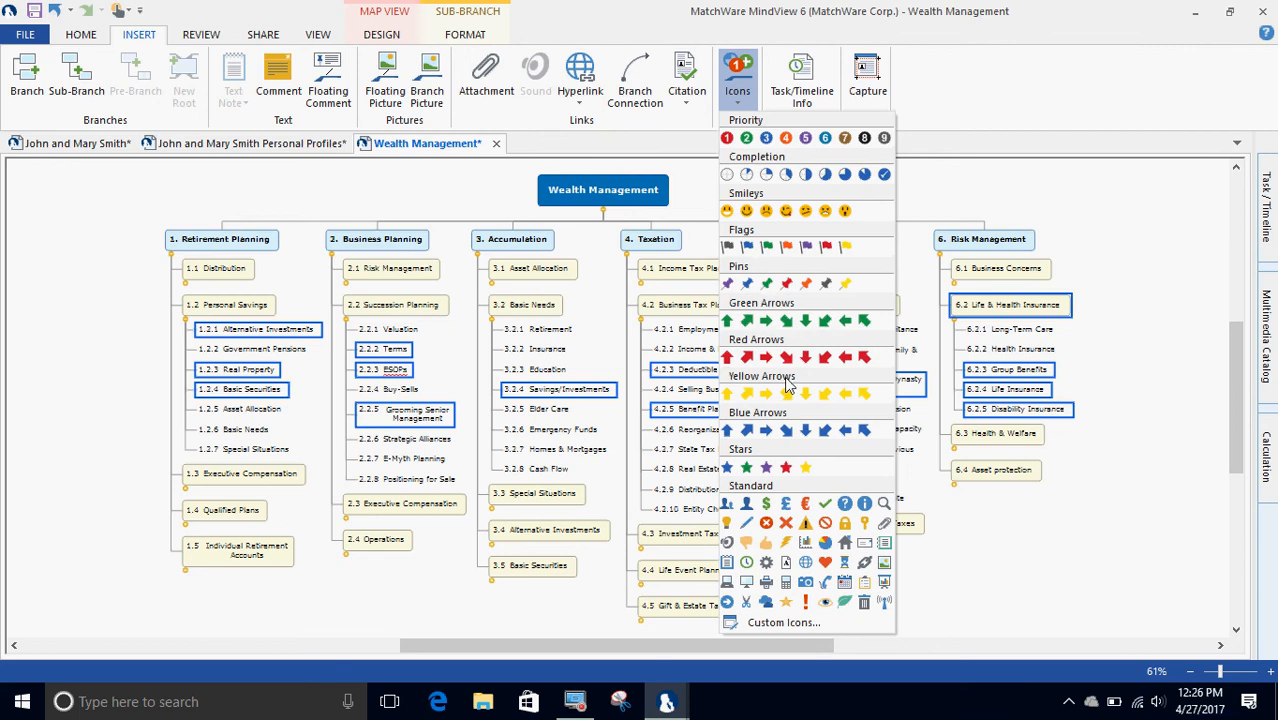
{"action": "left_click", "coordinate": [826, 503]}
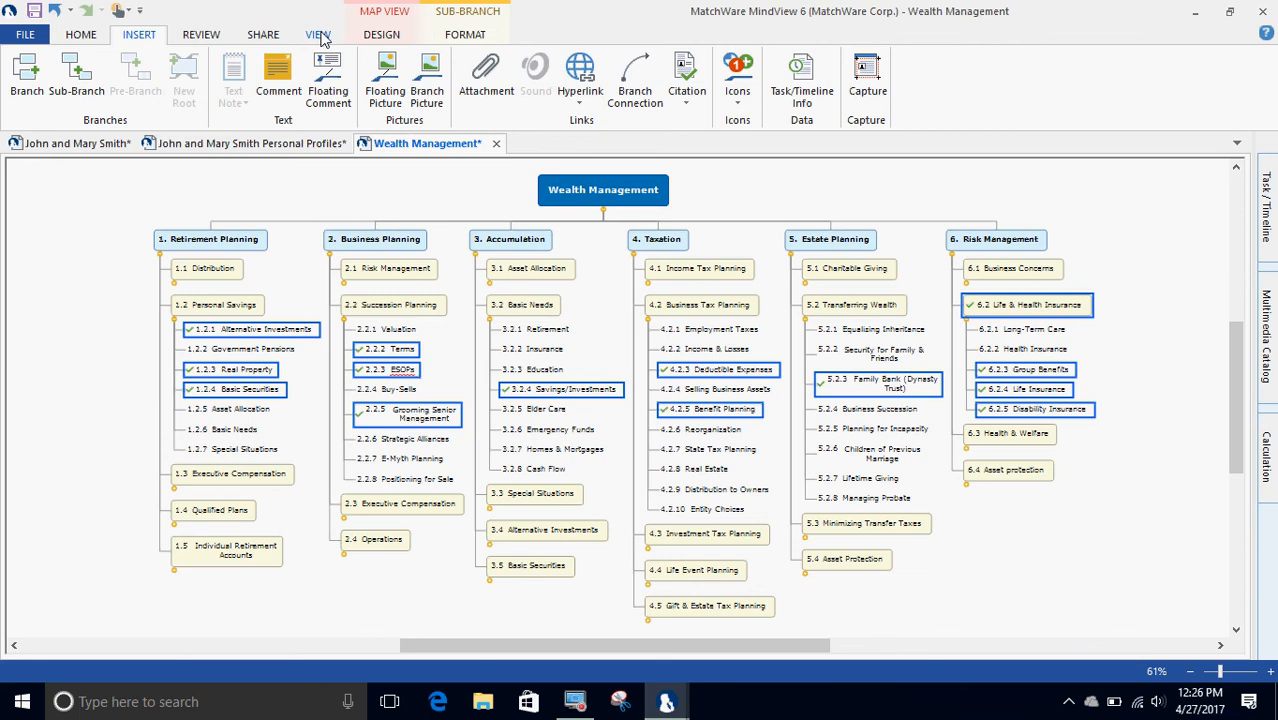
Create a new custom filter and name it with the client's full name
{"action": "left_click", "coordinate": [318, 35]}
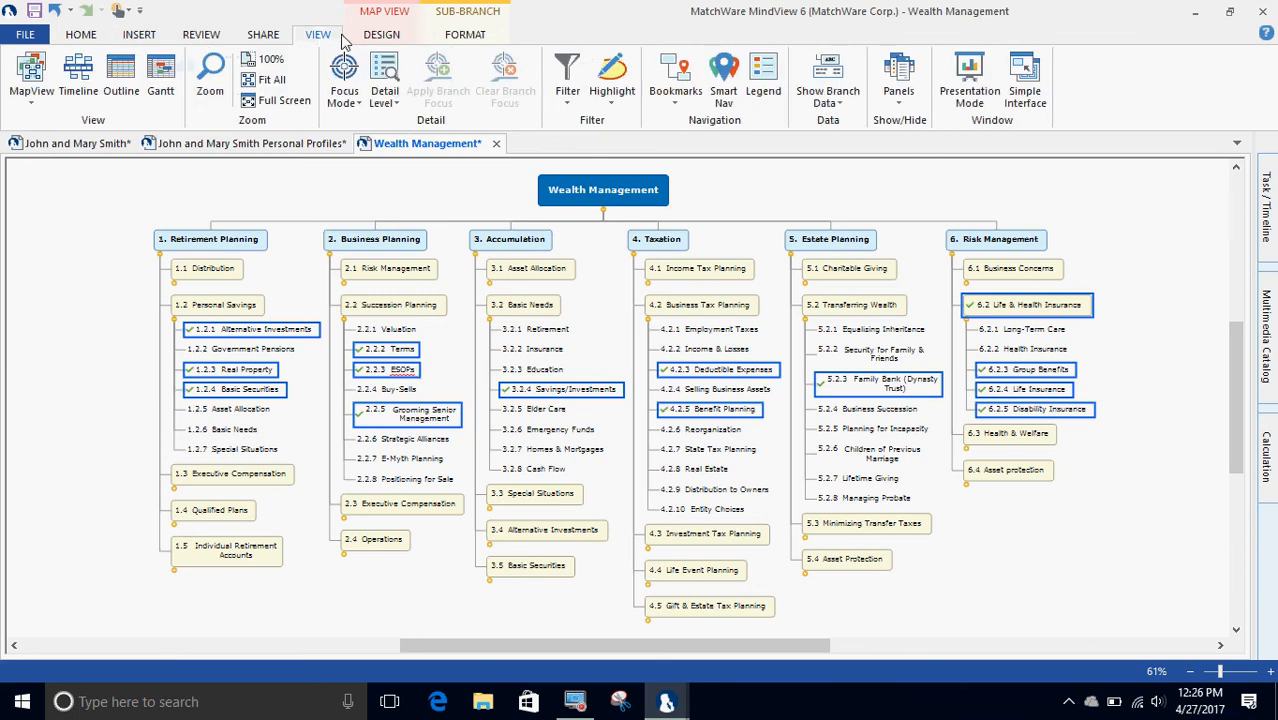
{"action": "left_click", "coordinate": [568, 108]}
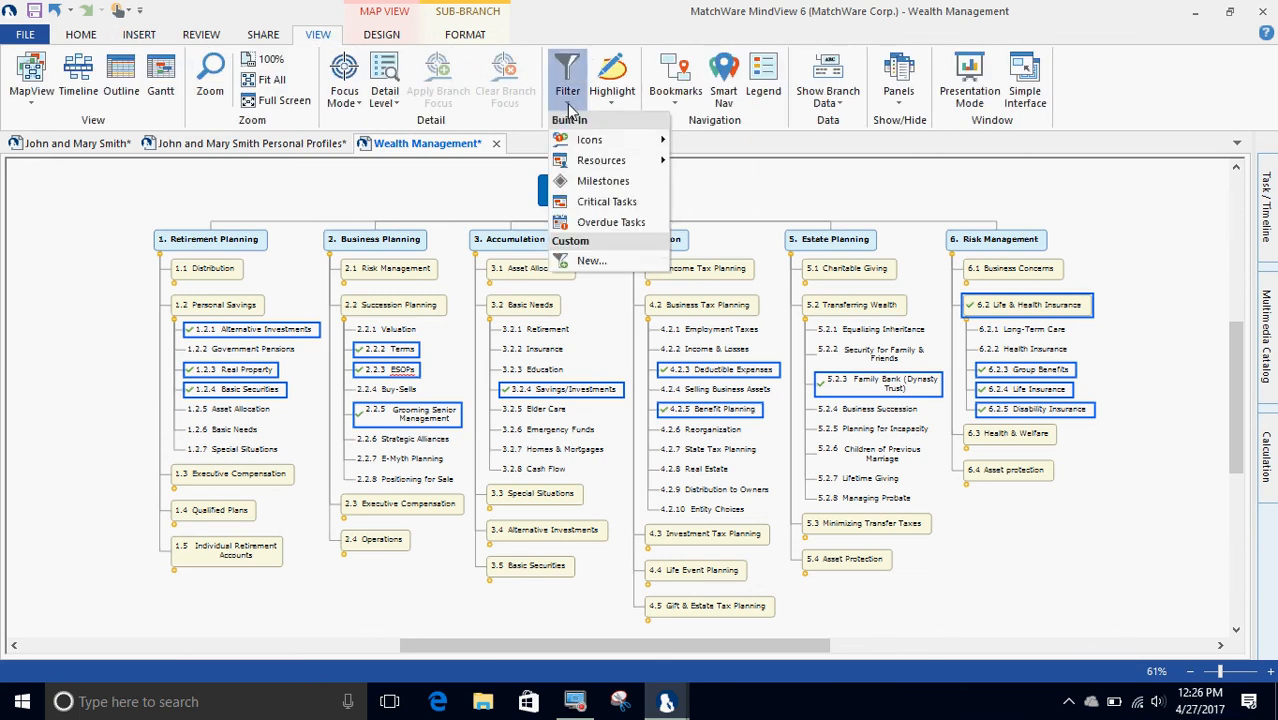
{"action": "left_click", "coordinate": [590, 261]}
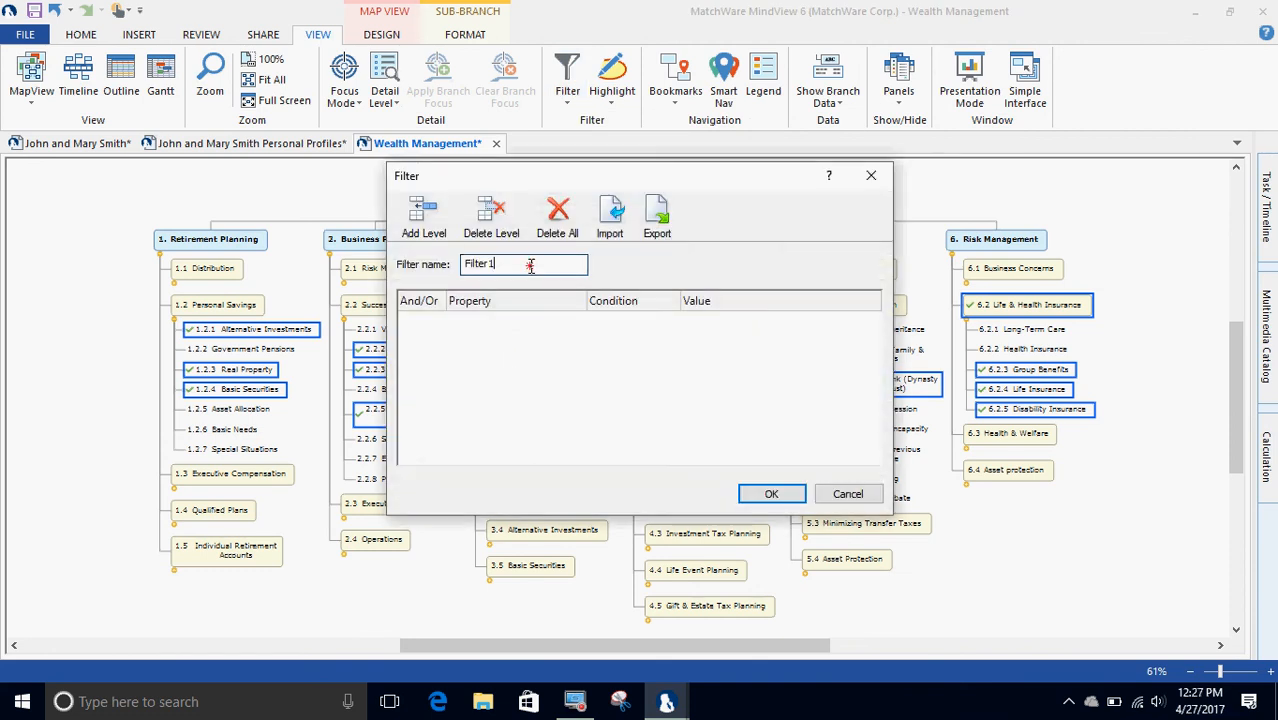
{"action": "double_click", "coordinate": [476, 263]}
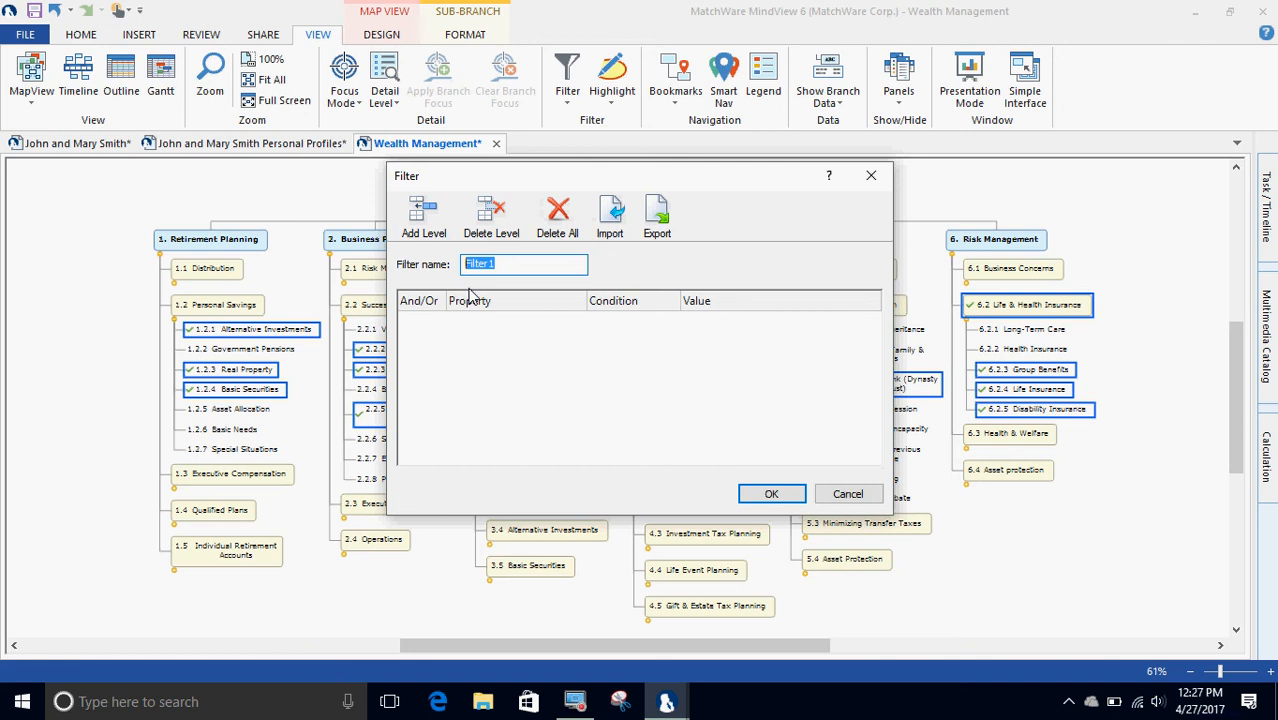
{"action": "type", "text": "John Smith"}
Add a filter level with Branch icons equal to the green check mark, apply the filter and clear the branch selection
{"action": "left_click", "coordinate": [424, 225]}
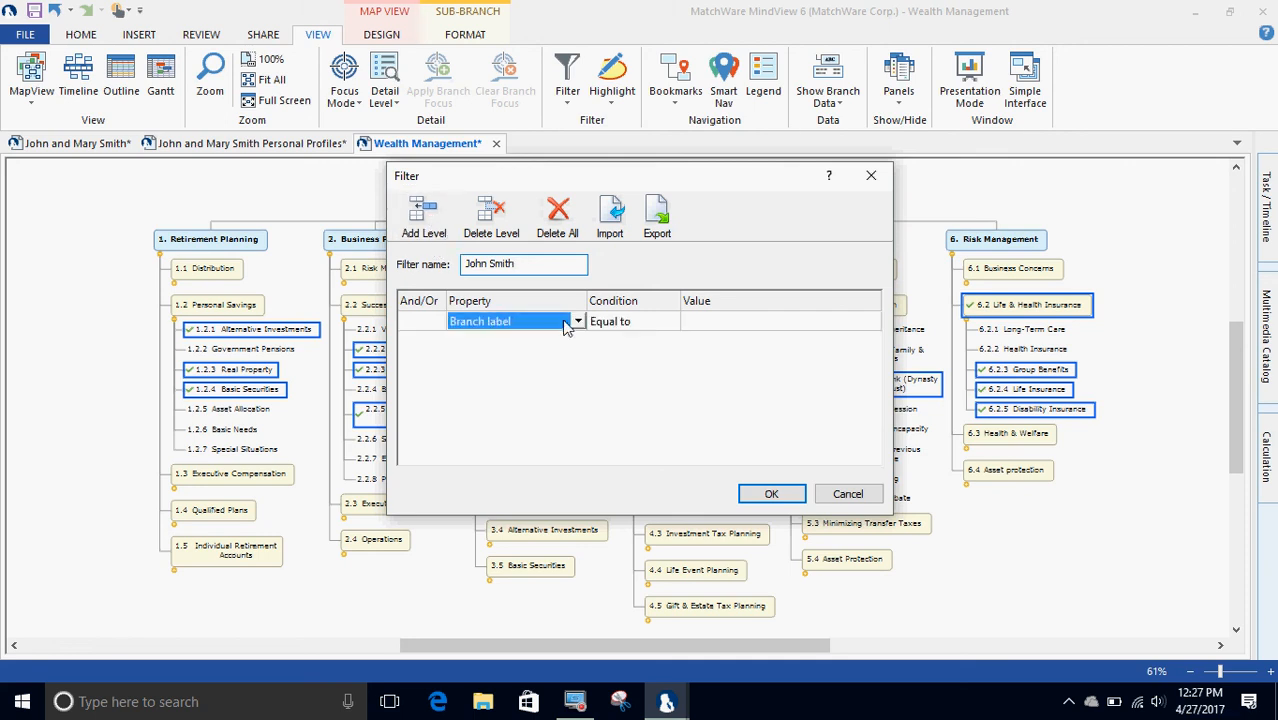
{"action": "left_click", "coordinate": [576, 323]}
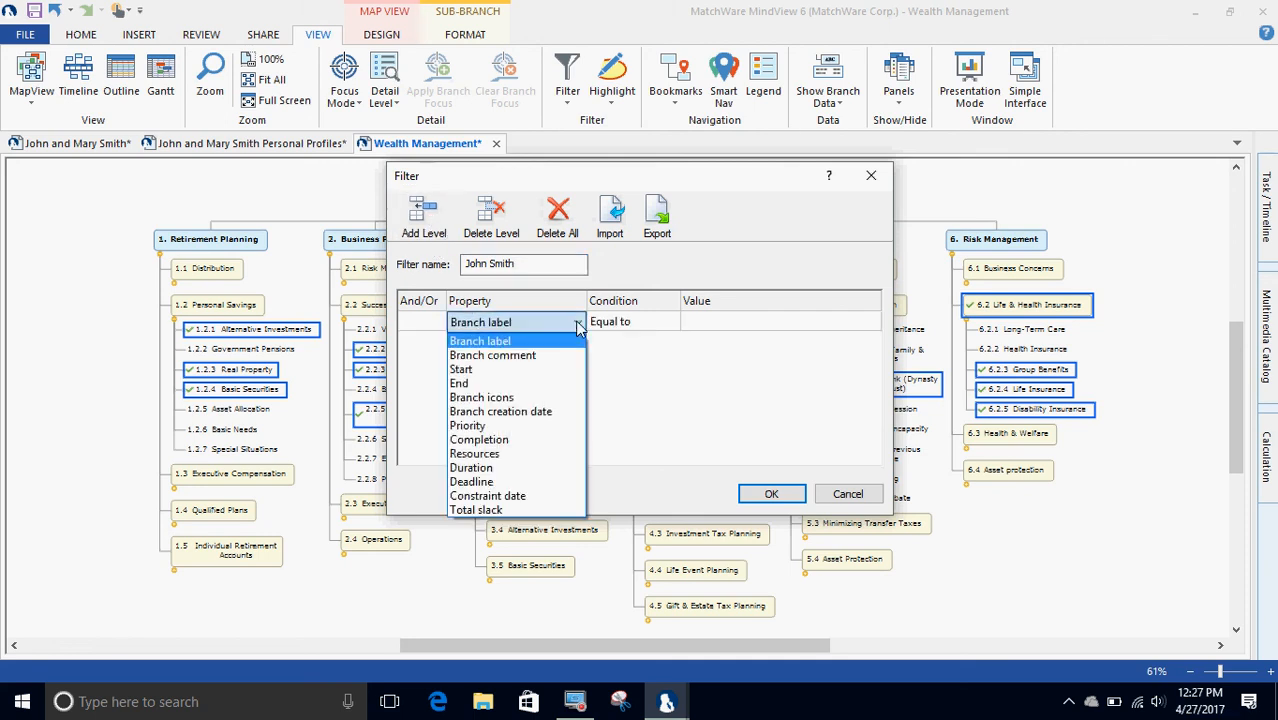
{"action": "left_click", "coordinate": [545, 399]}
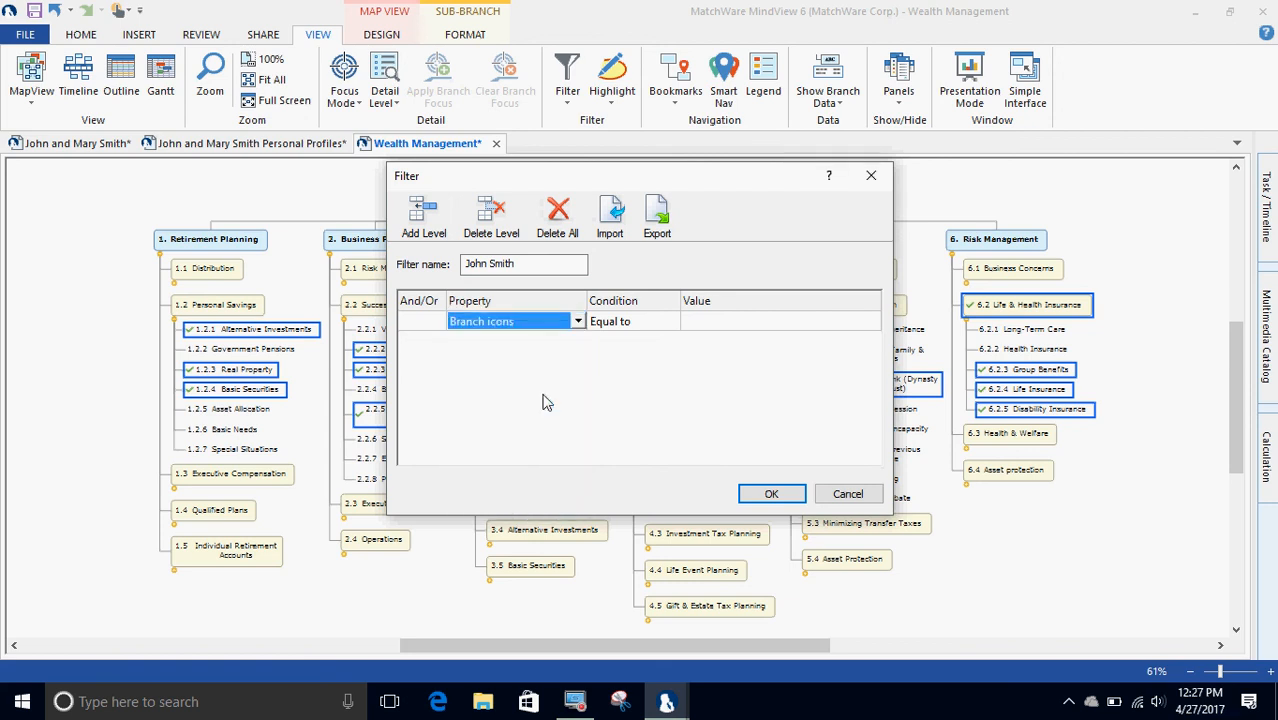
{"action": "left_click", "coordinate": [700, 320]}
{"action": "left_click", "coordinate": [787, 404]}
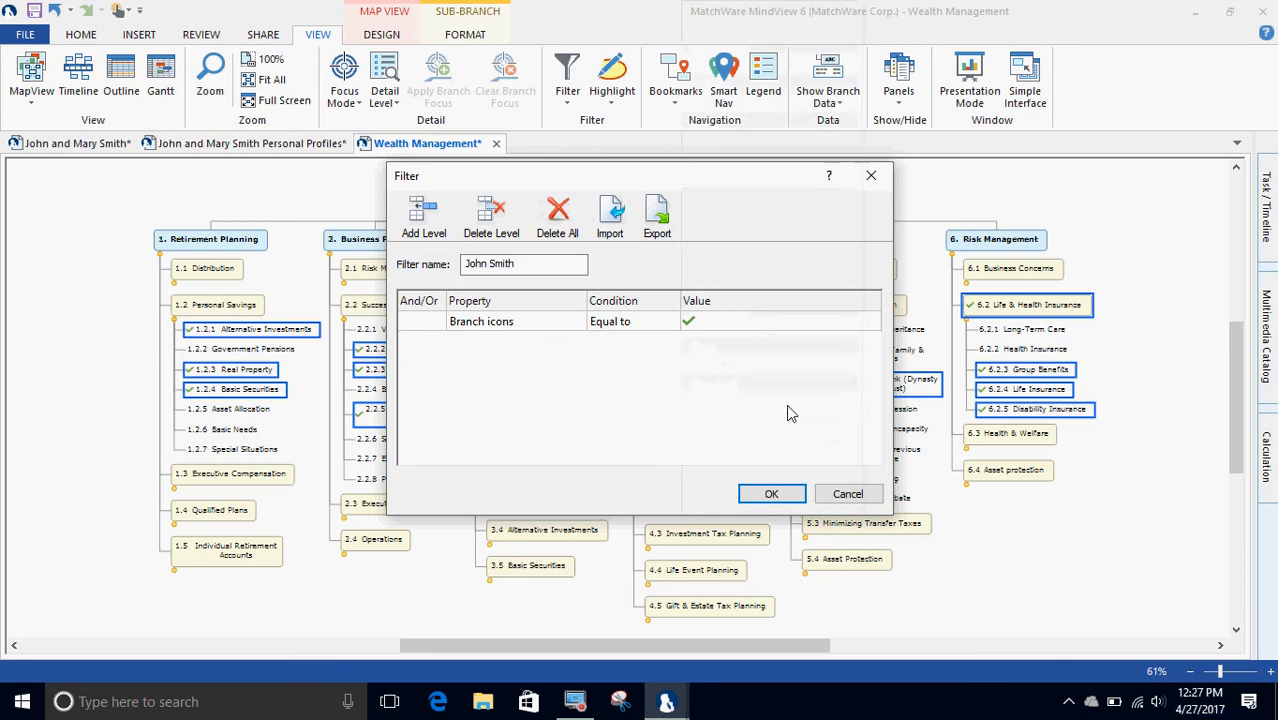
{"action": "left_click", "coordinate": [771, 495]}
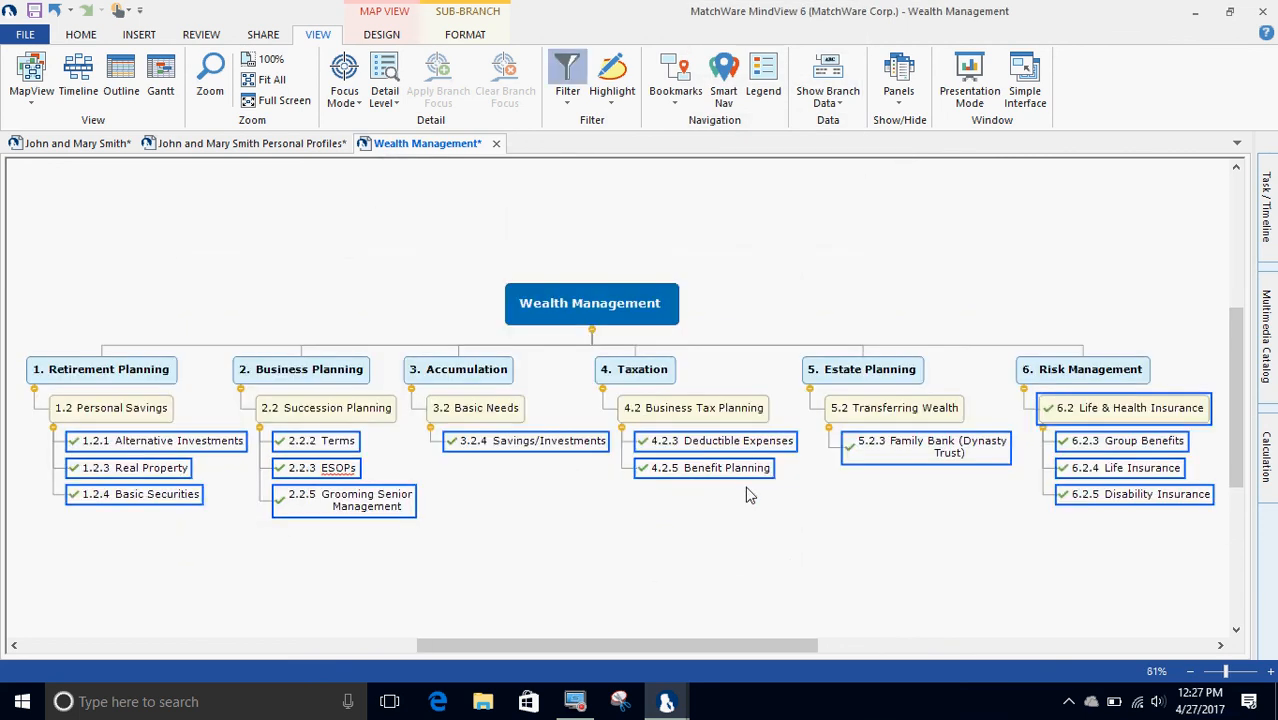
{"action": "left_click", "coordinate": [757, 238]}
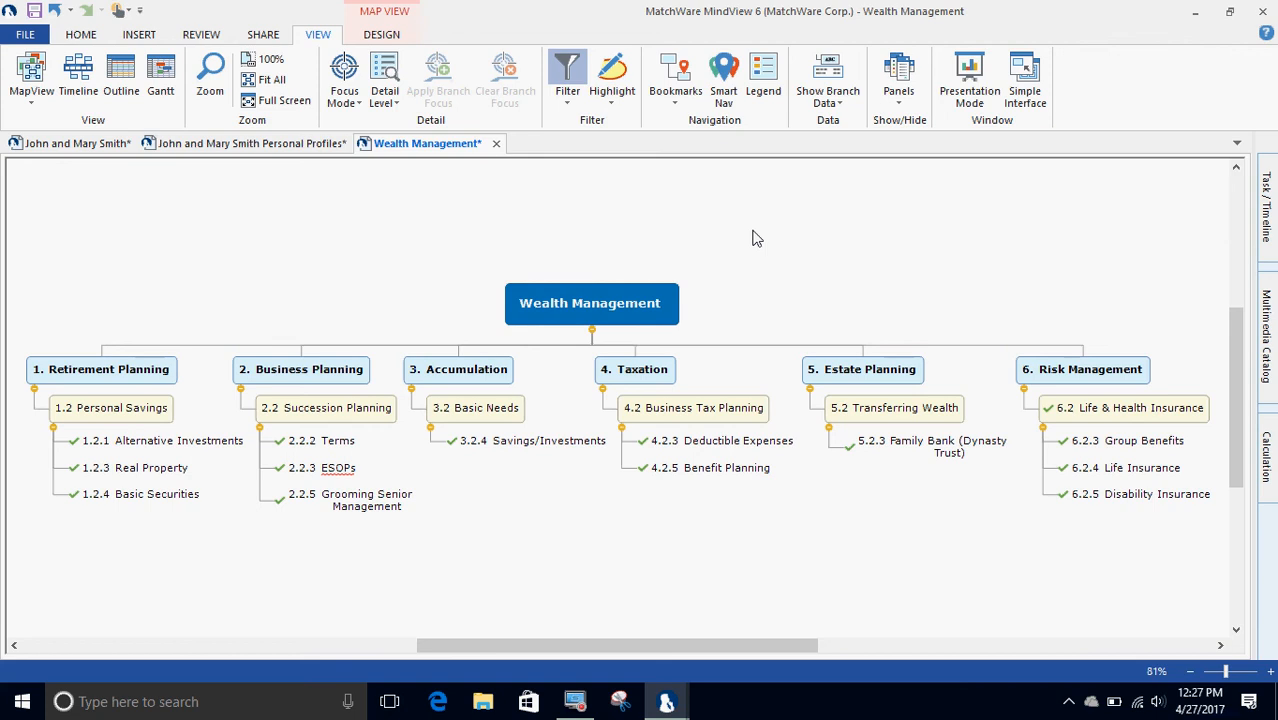
Show the text note editor for the Personal Savings branch and close it again without adding a note
{"action": "left_click", "coordinate": [124, 418]}
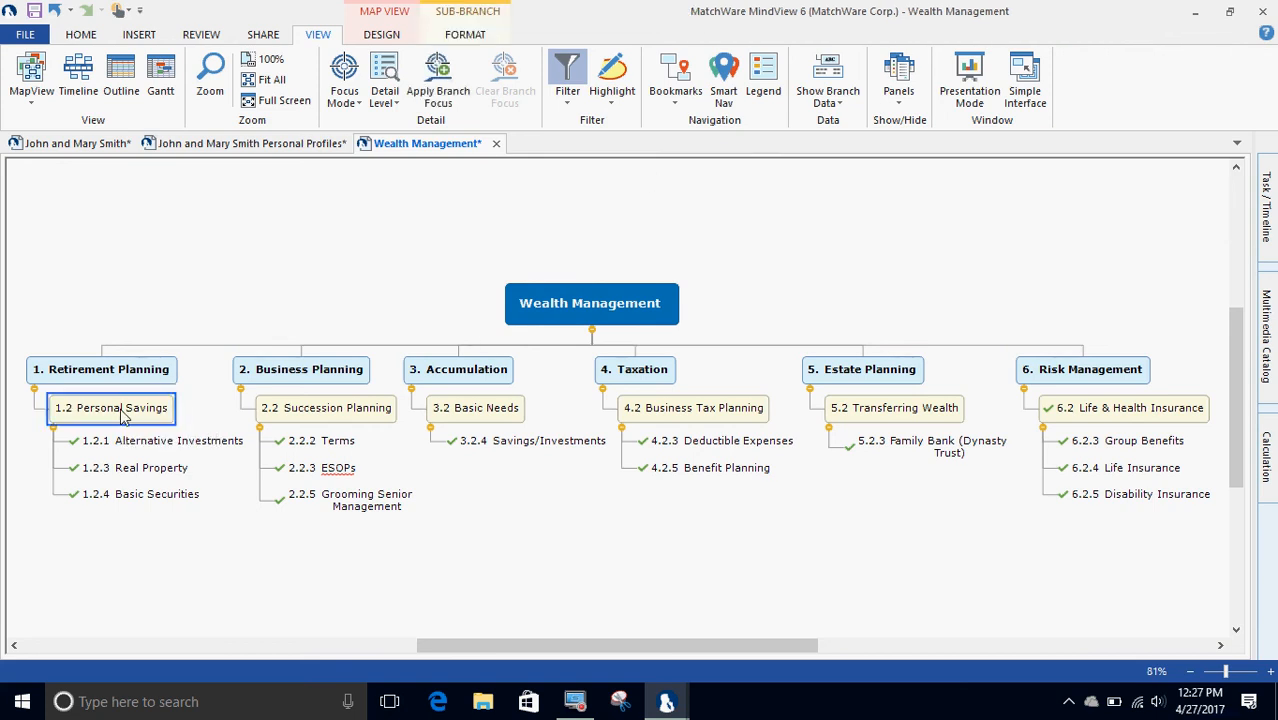
{"action": "left_click", "coordinate": [80, 36]}
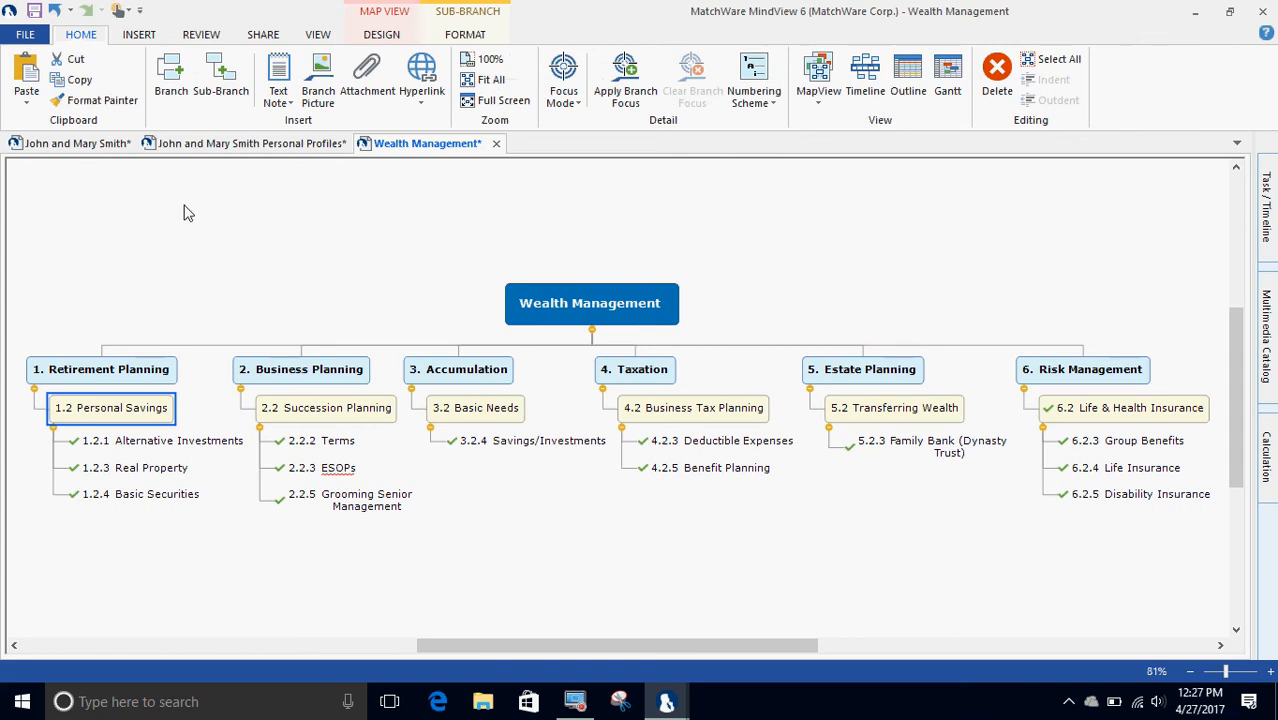
{"action": "left_click", "coordinate": [284, 78]}
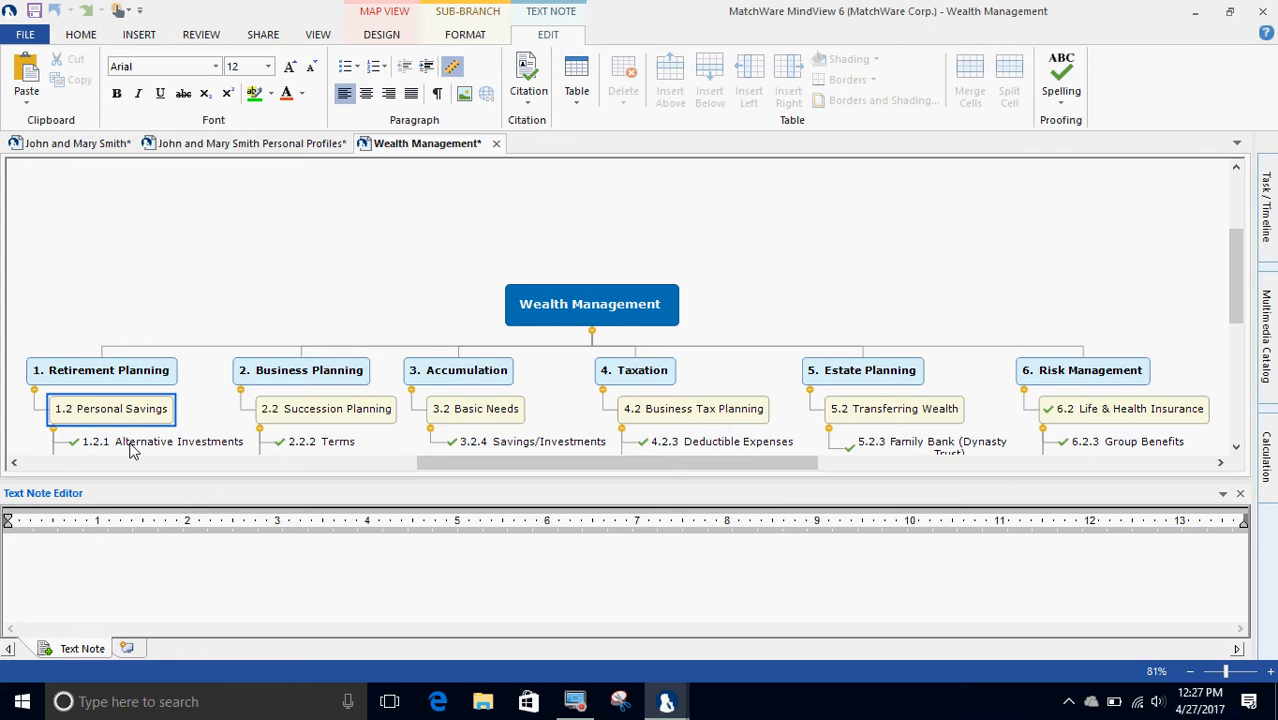
{"action": "left_click", "coordinate": [1240, 496]}
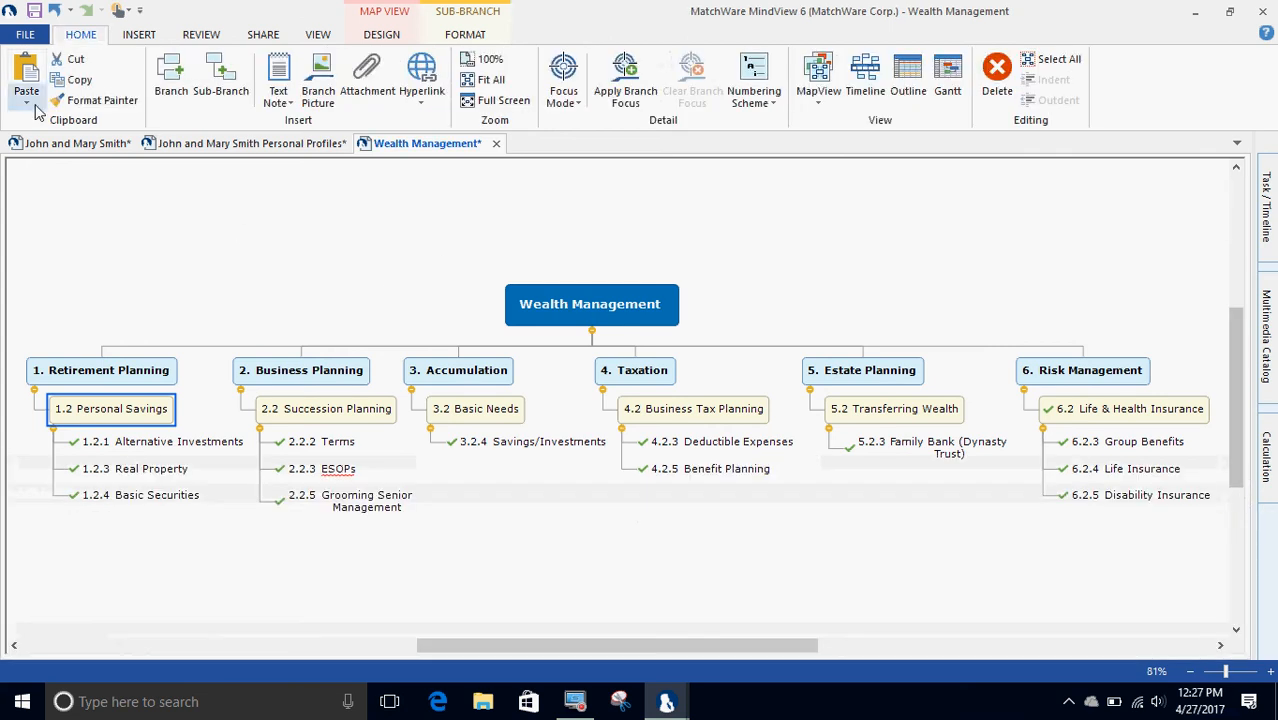
Review the Microsoft Word export choices and the Save As locations, and return to the map
{"action": "left_click", "coordinate": [25, 34]}
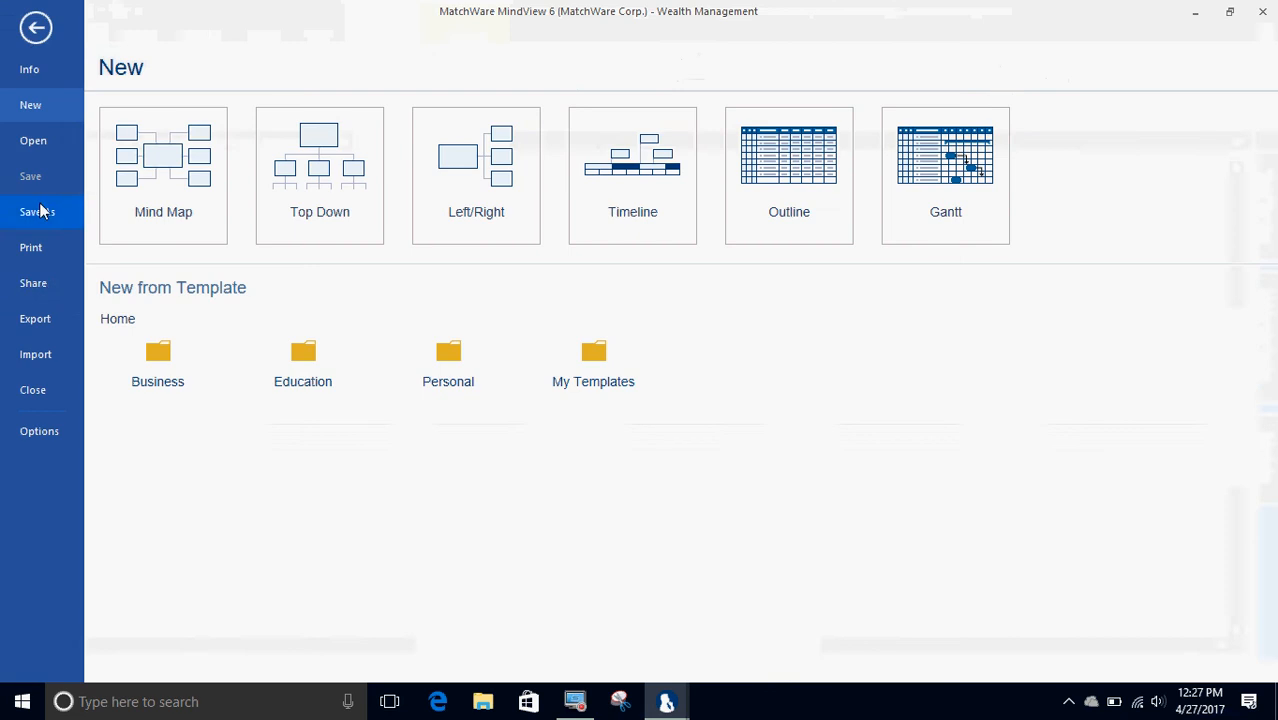
{"action": "left_click", "coordinate": [55, 318]}
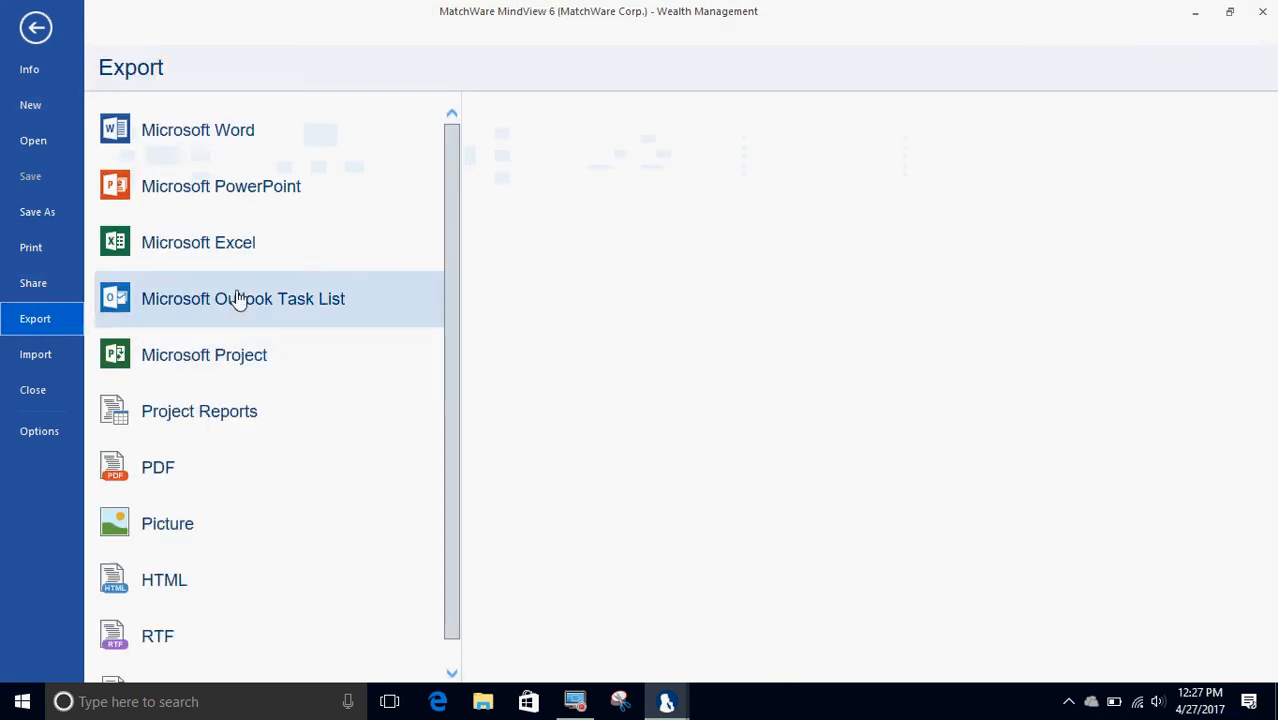
{"action": "left_click", "coordinate": [303, 137]}
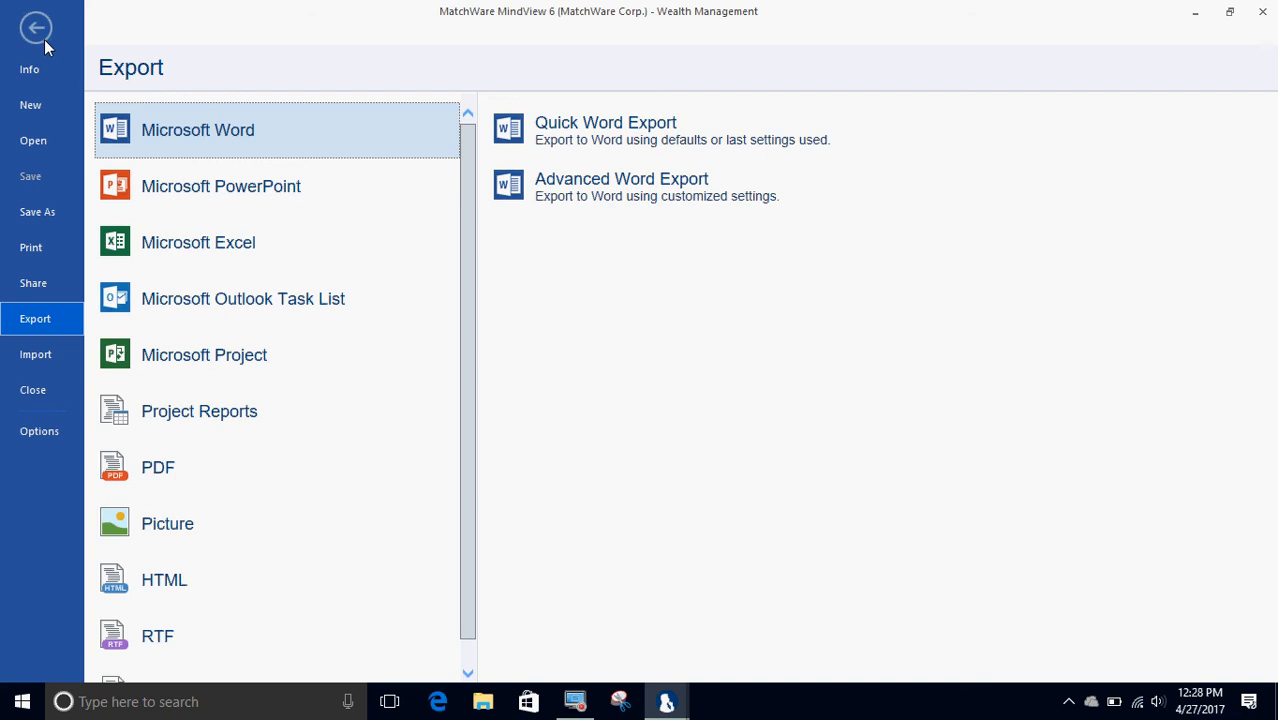
{"action": "left_click", "coordinate": [64, 212]}
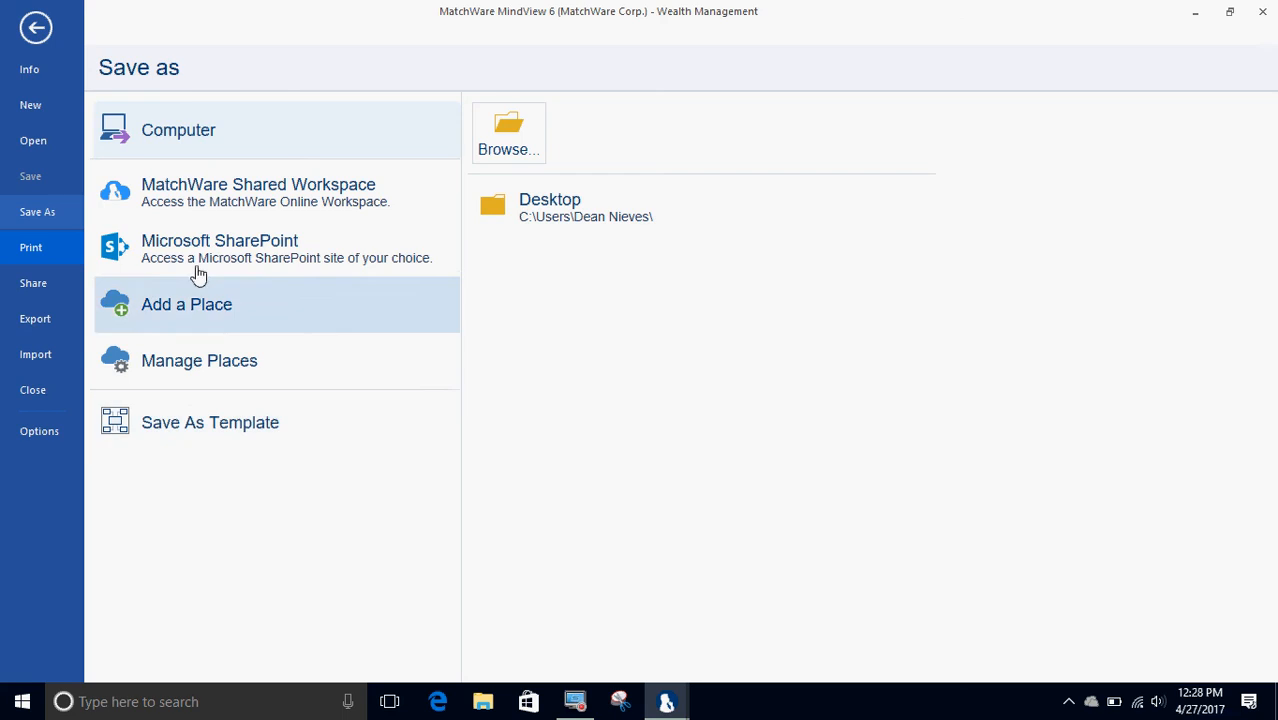
{"action": "left_click", "coordinate": [36, 28]}
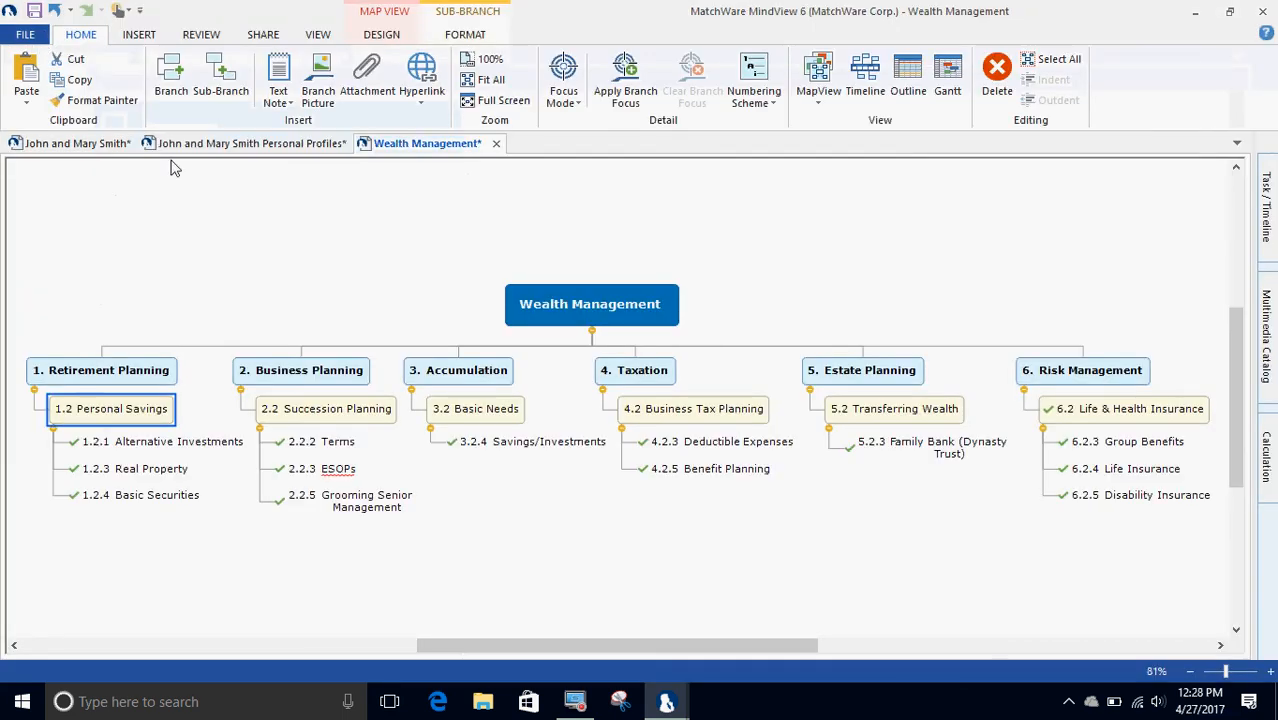
Switch to the clients' personal profiles map and apply branch focus to Personal Wealth
{"action": "left_click", "coordinate": [230, 143]}
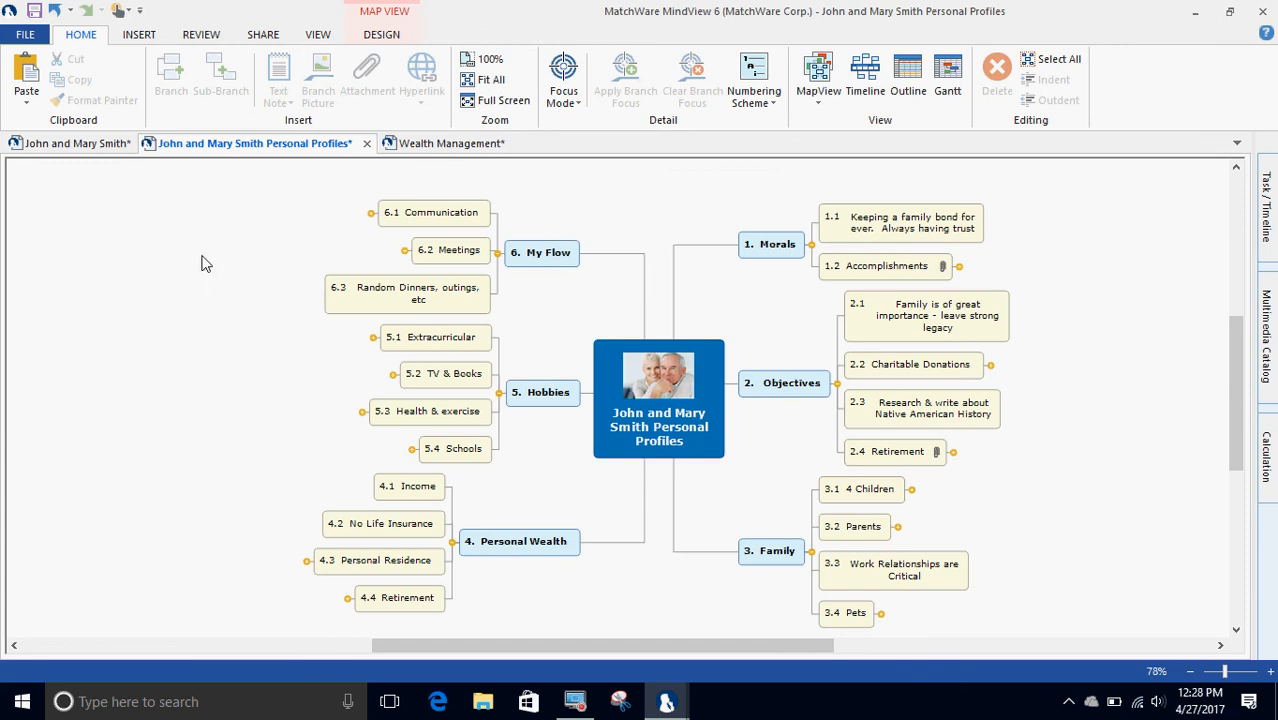
{"action": "left_click", "coordinate": [520, 545]}
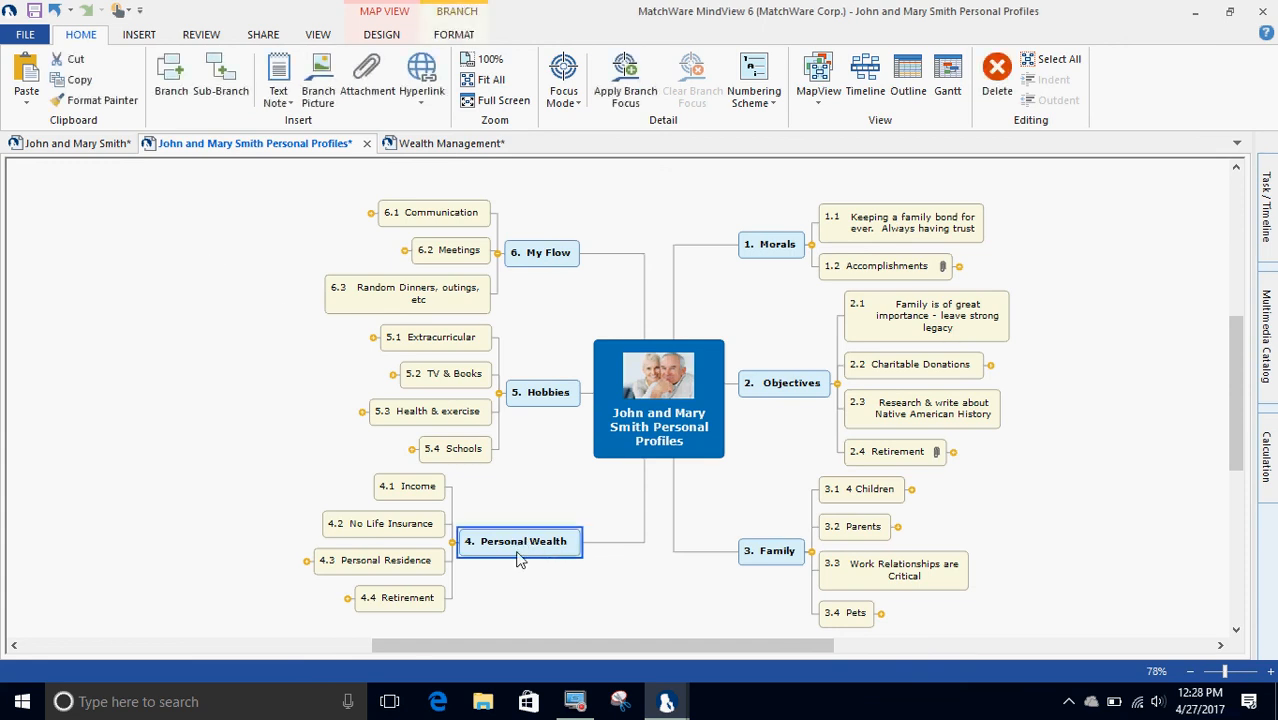
{"action": "left_click", "coordinate": [627, 78]}
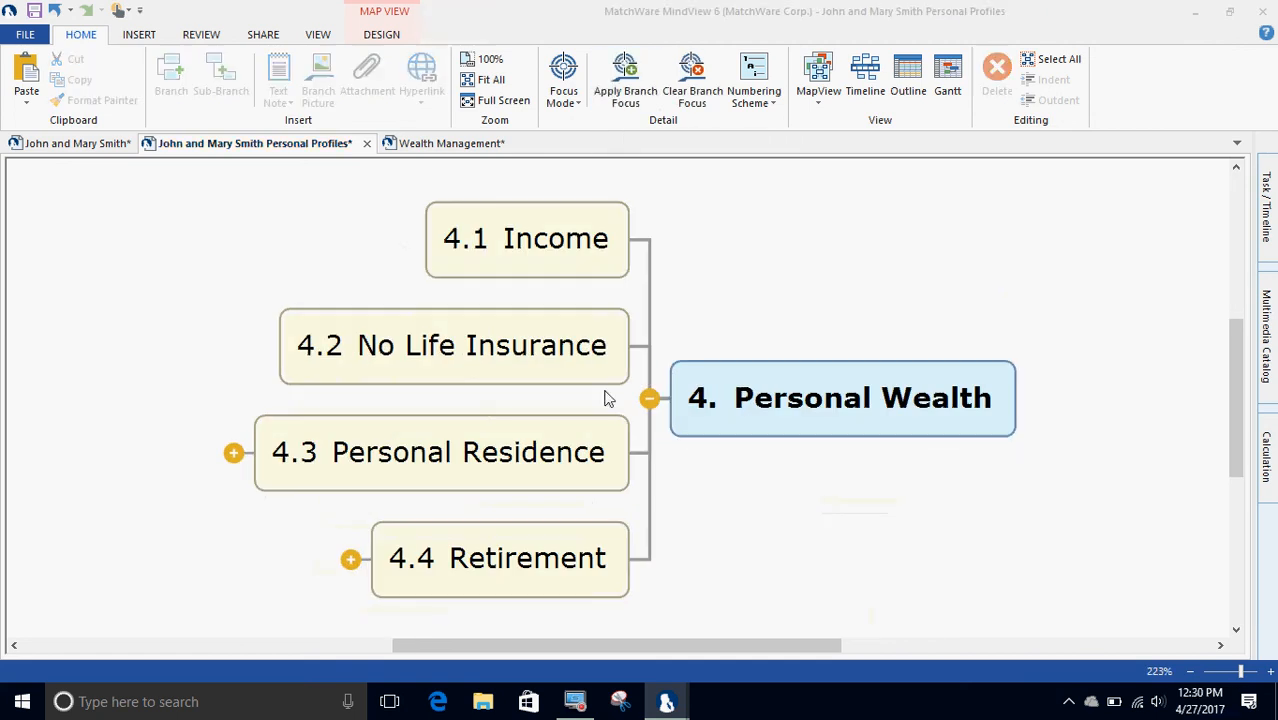
Expand Personal Residence and Retirement under Personal Wealth to show all their sub-branches
{"action": "left_click", "coordinate": [233, 453]}
{"action": "left_click", "coordinate": [350, 615]}
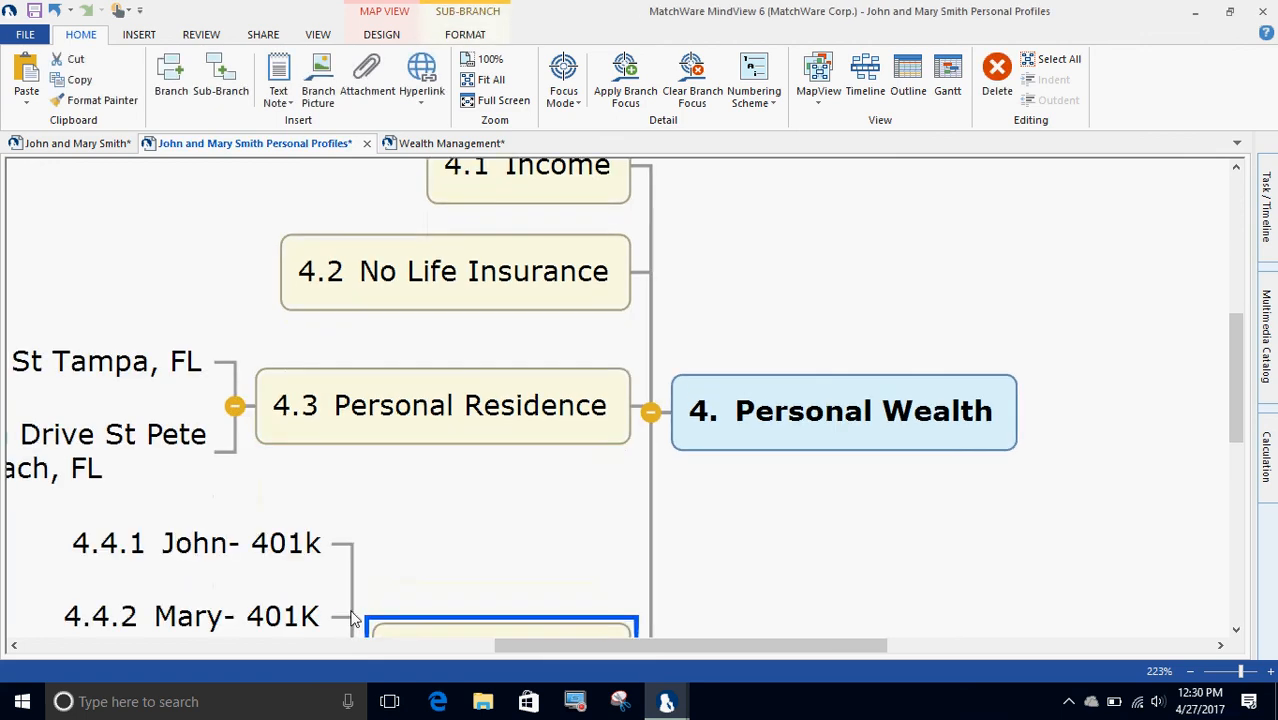
{"action": "scroll", "coordinate": [374, 586], "scroll_direction": "down", "scroll_amount": 3}
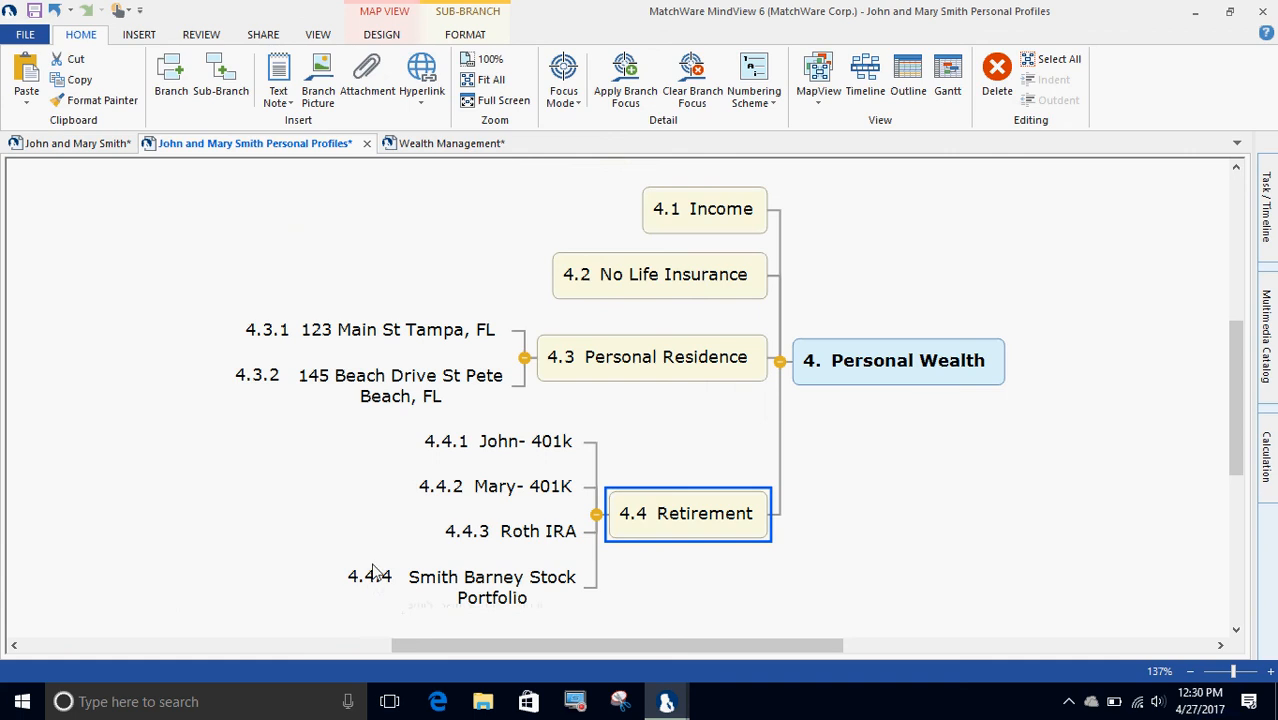
{"action": "left_click", "coordinate": [388, 332]}
{"action": "left_click", "coordinate": [408, 388]}
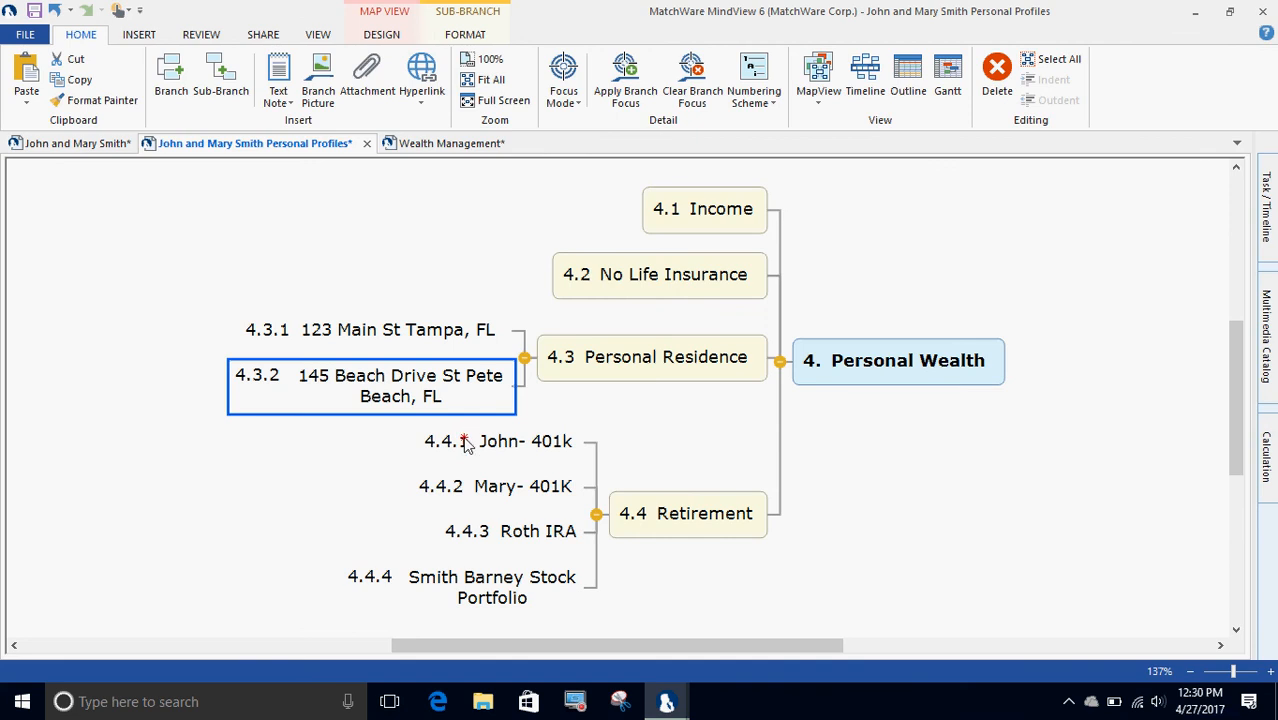
{"action": "left_click", "coordinate": [463, 441]}
{"action": "left_click", "coordinate": [627, 365]}
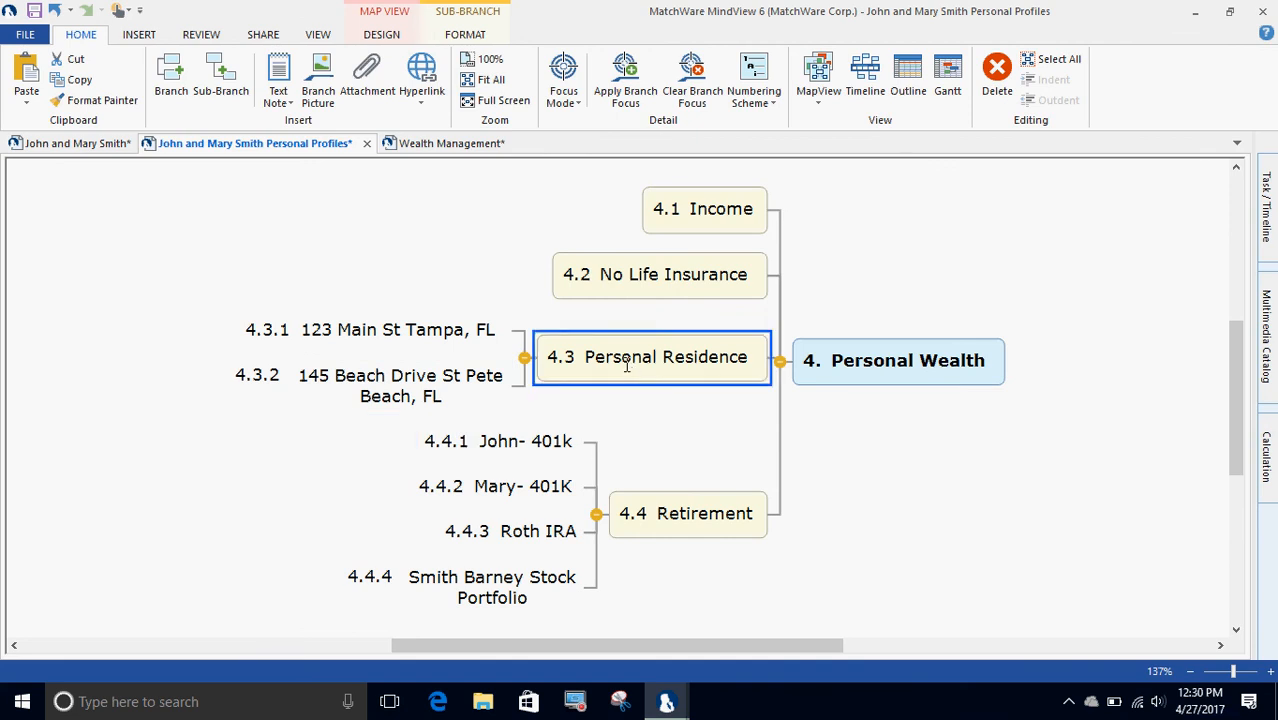
{"action": "left_click", "coordinate": [866, 352]}
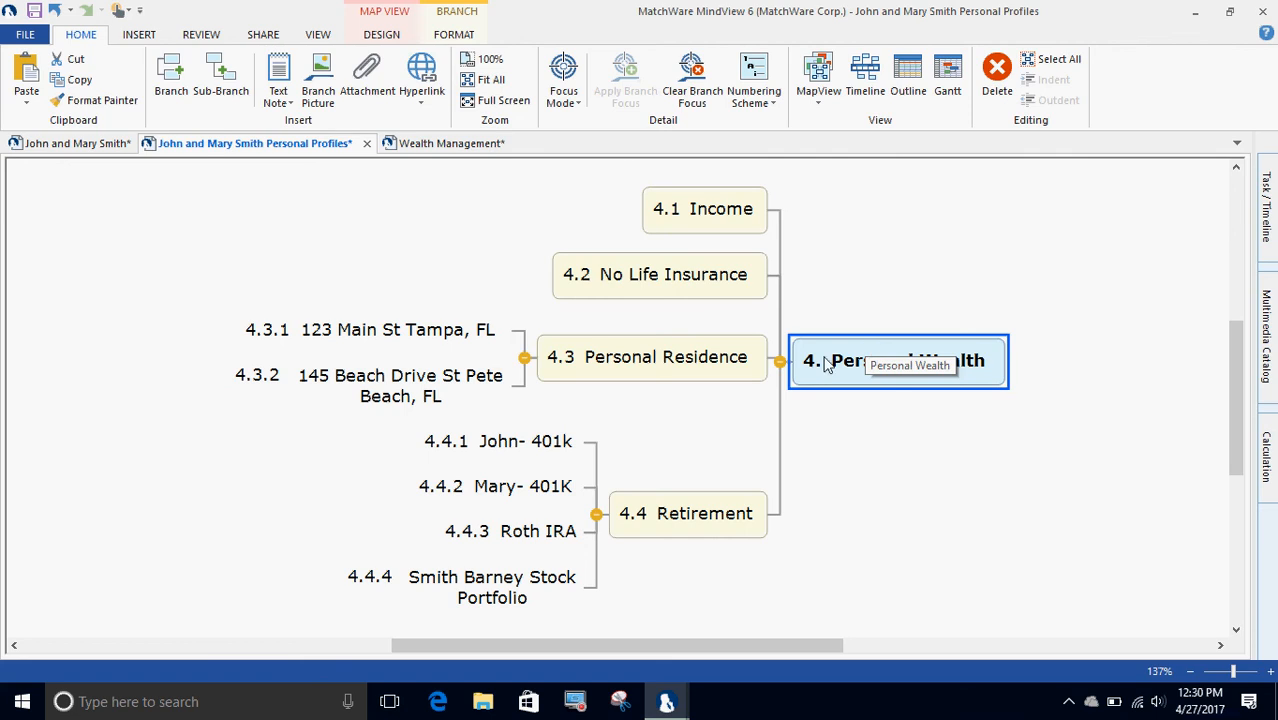
Open the calculation data for the first address under Personal Residence and set its Current Asset value to 250000
{"action": "left_click", "coordinate": [390, 333]}
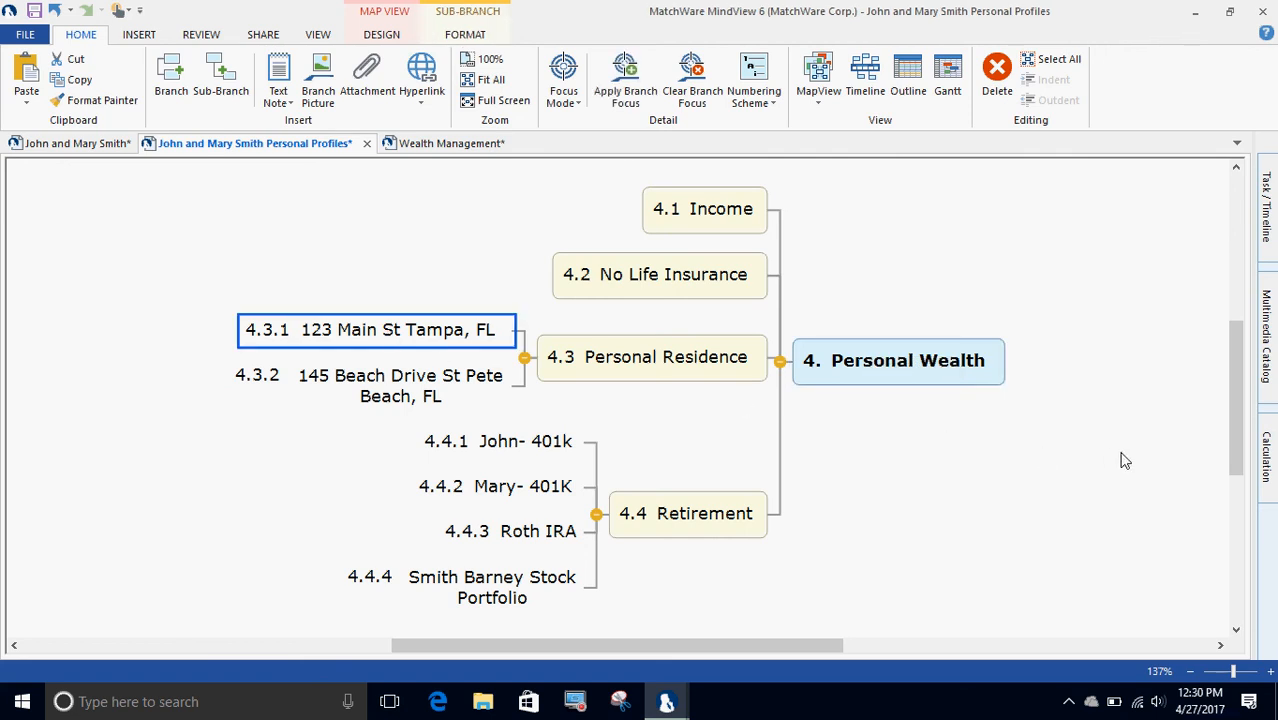
{"action": "left_click", "coordinate": [1267, 455]}
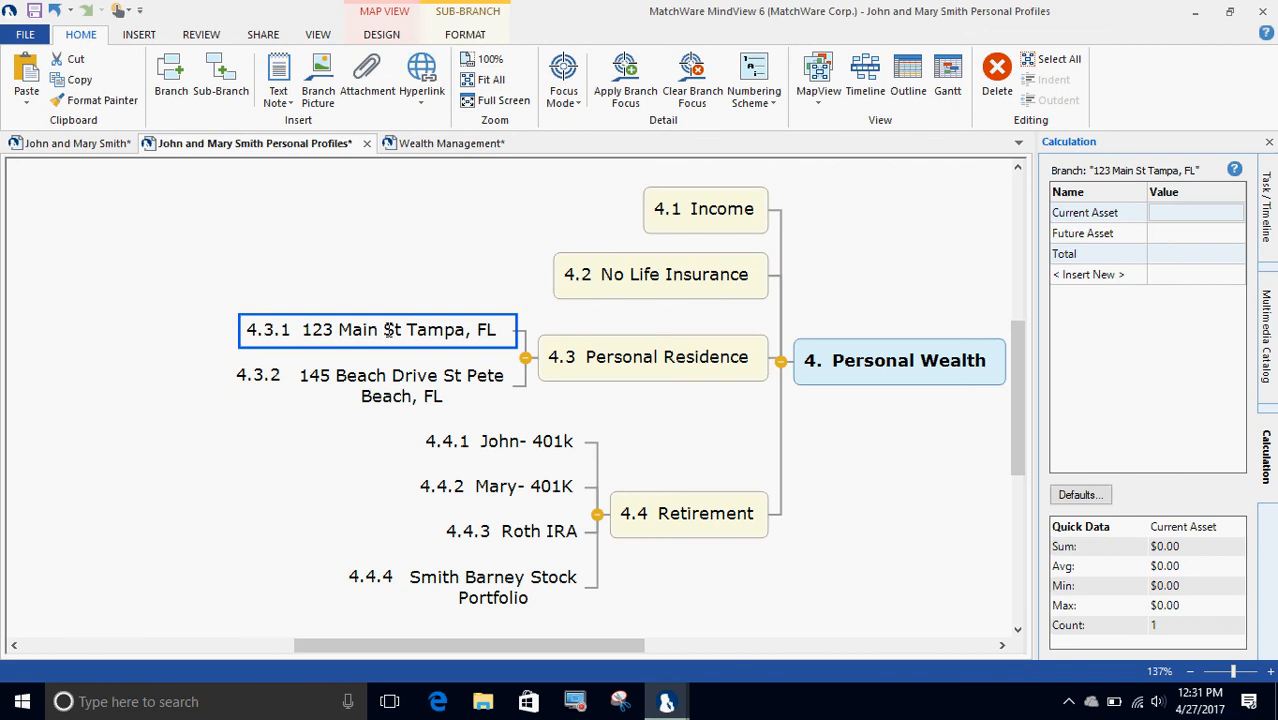
{"action": "left_click", "coordinate": [1173, 214]}
{"action": "type", "text": "2500"}
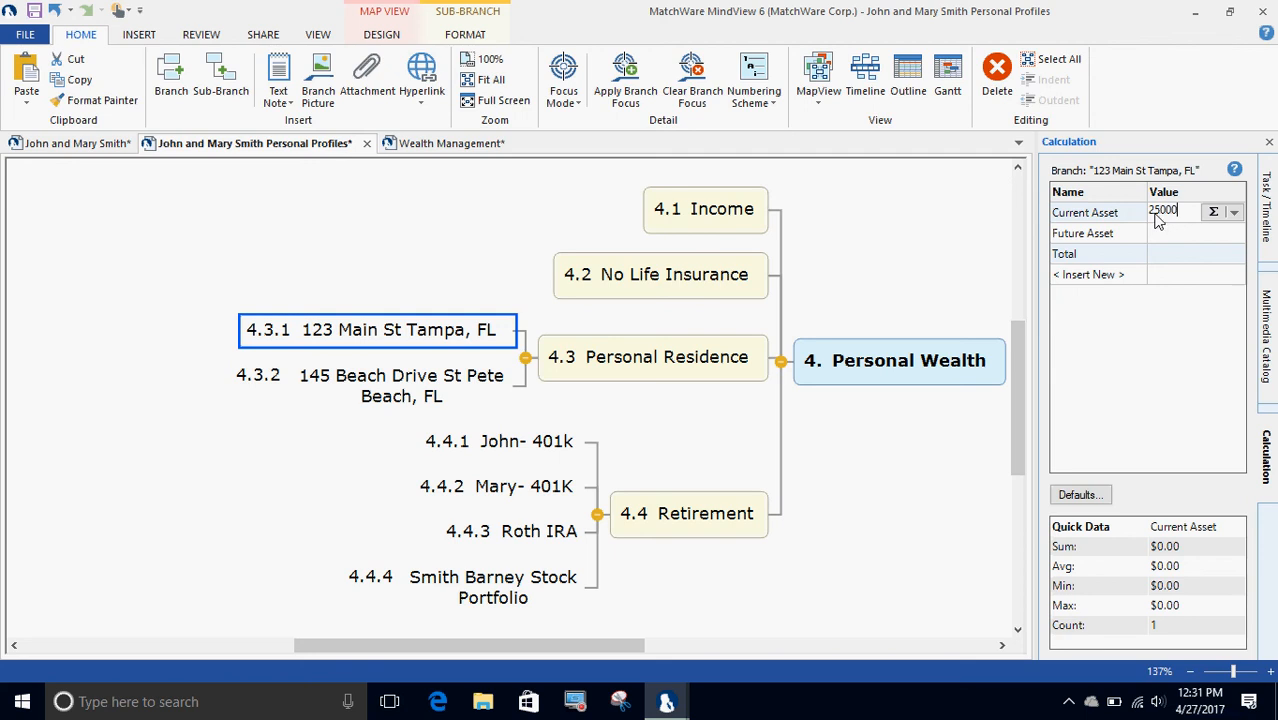
{"action": "type", "text": "0"}
Set the Current Asset value of the second address under Personal Residence to 300000 and close the calculation data
{"action": "left_click", "coordinate": [381, 390]}
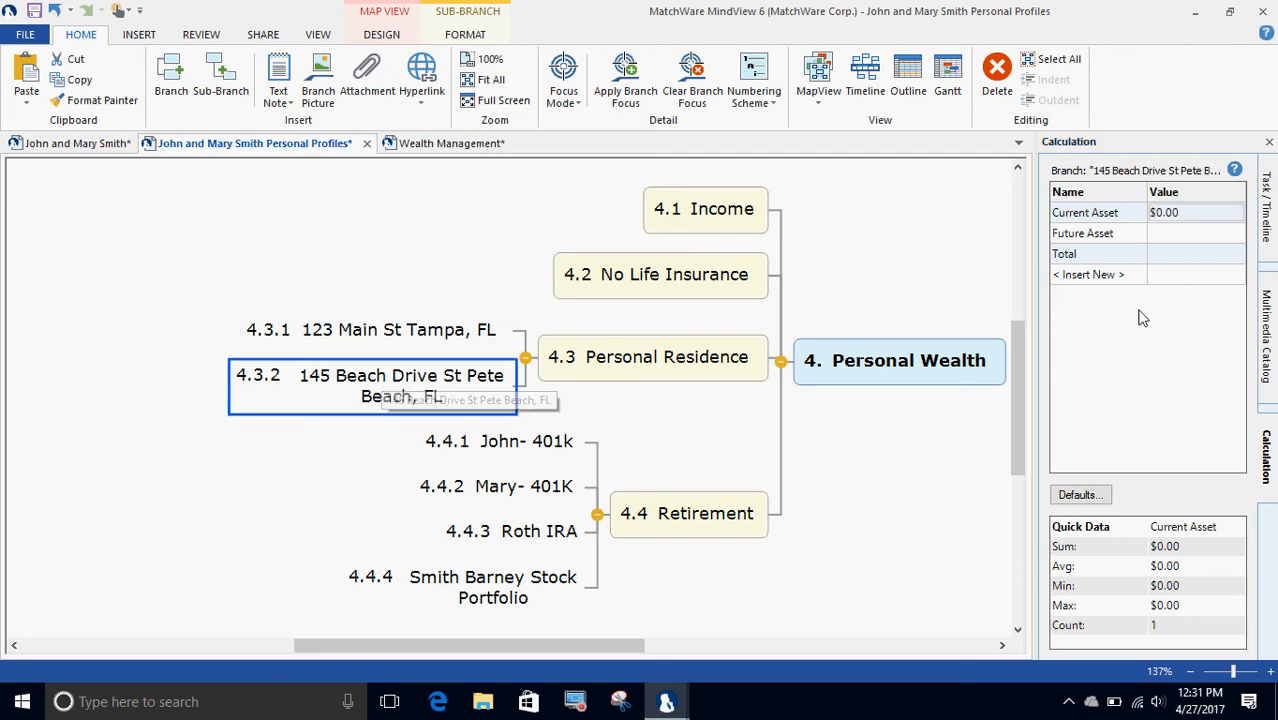
{"action": "left_click", "coordinate": [1163, 218]}
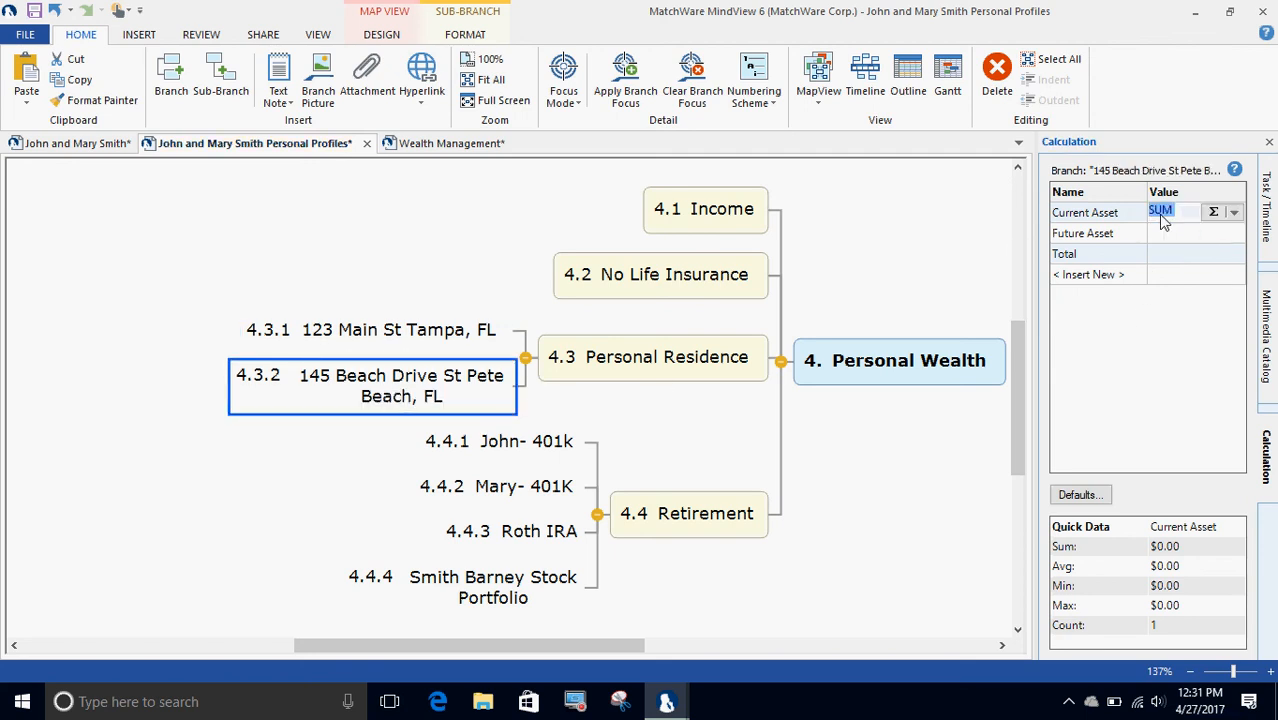
{"action": "type", "text": "300000"}
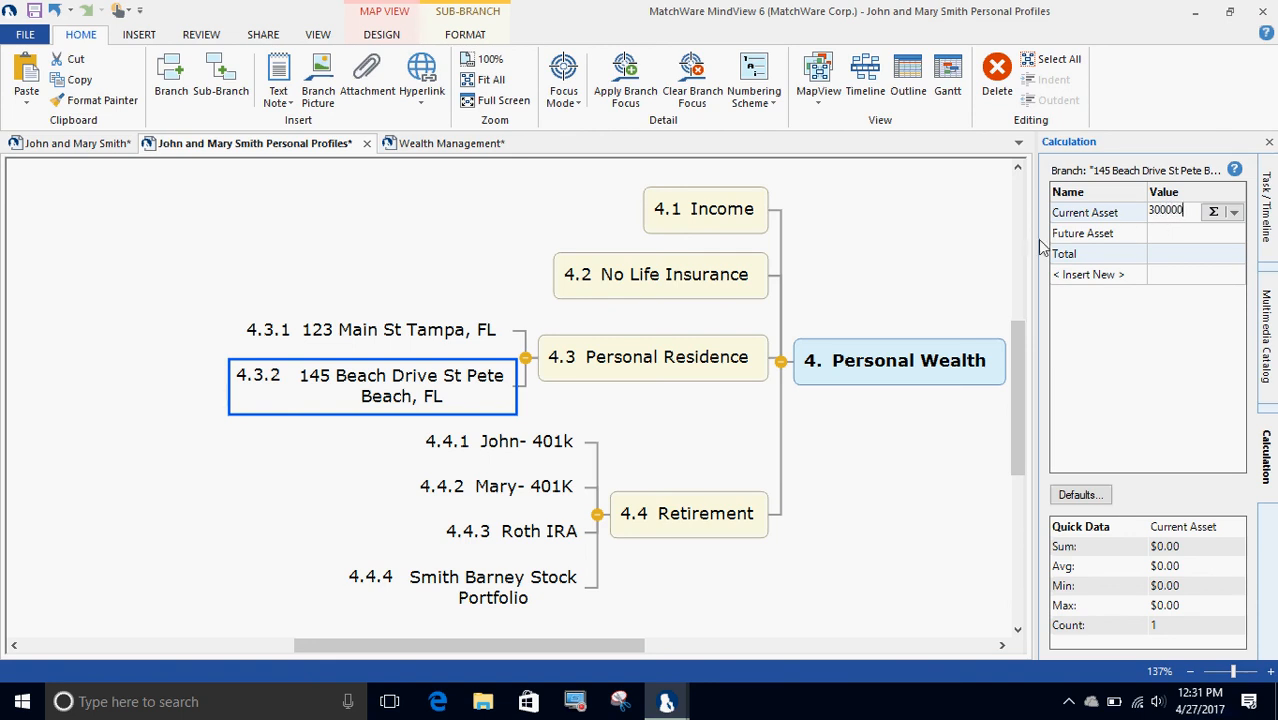
{"action": "left_click", "coordinate": [1269, 142]}
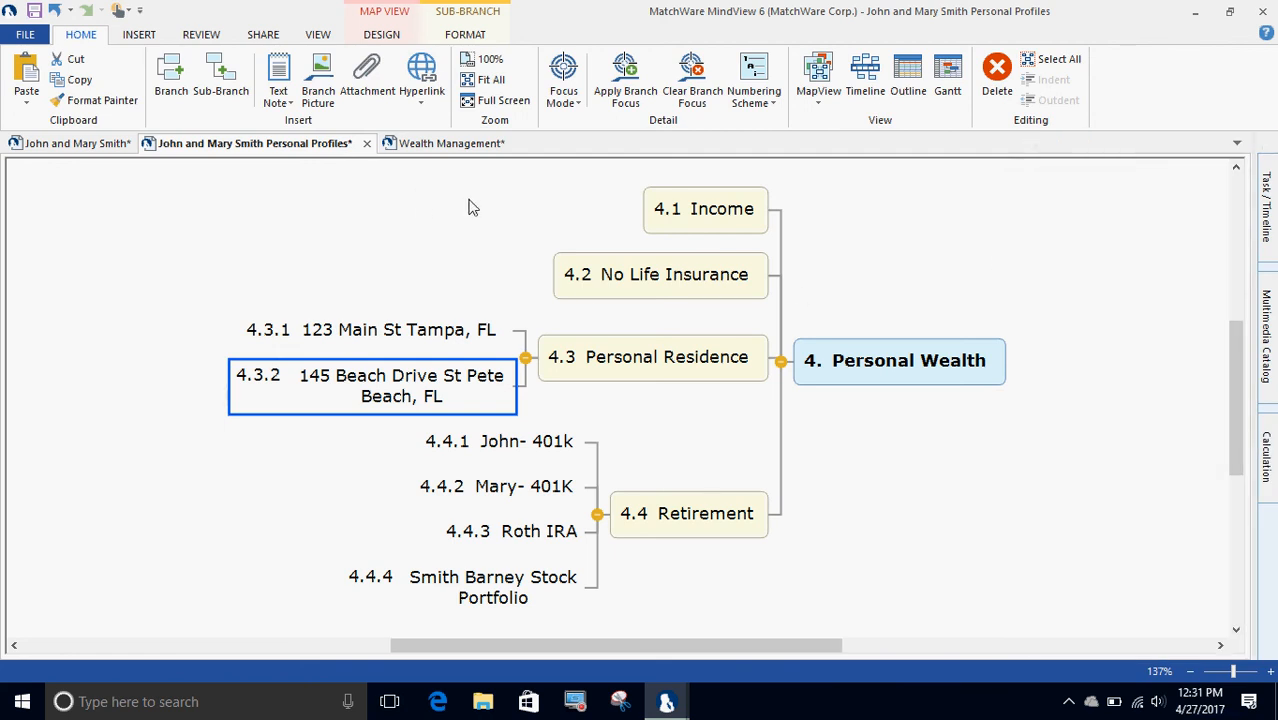
Select all branches of the Personal Wealth map and show their Current Asset, Future Asset and Total branch data
{"action": "left_click", "coordinate": [270, 215]}
{"action": "left_click_drag", "start_coordinate": [268, 210], "coordinate": [931, 613]}
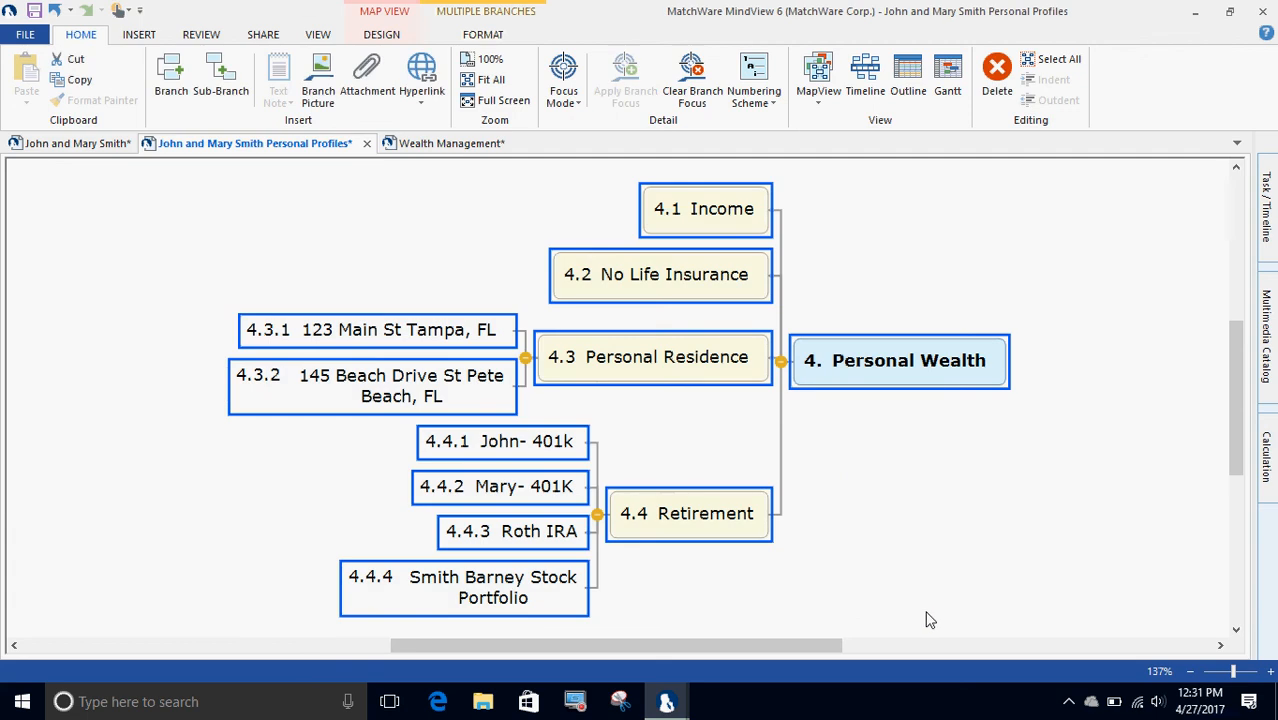
{"action": "left_click", "coordinate": [474, 34]}
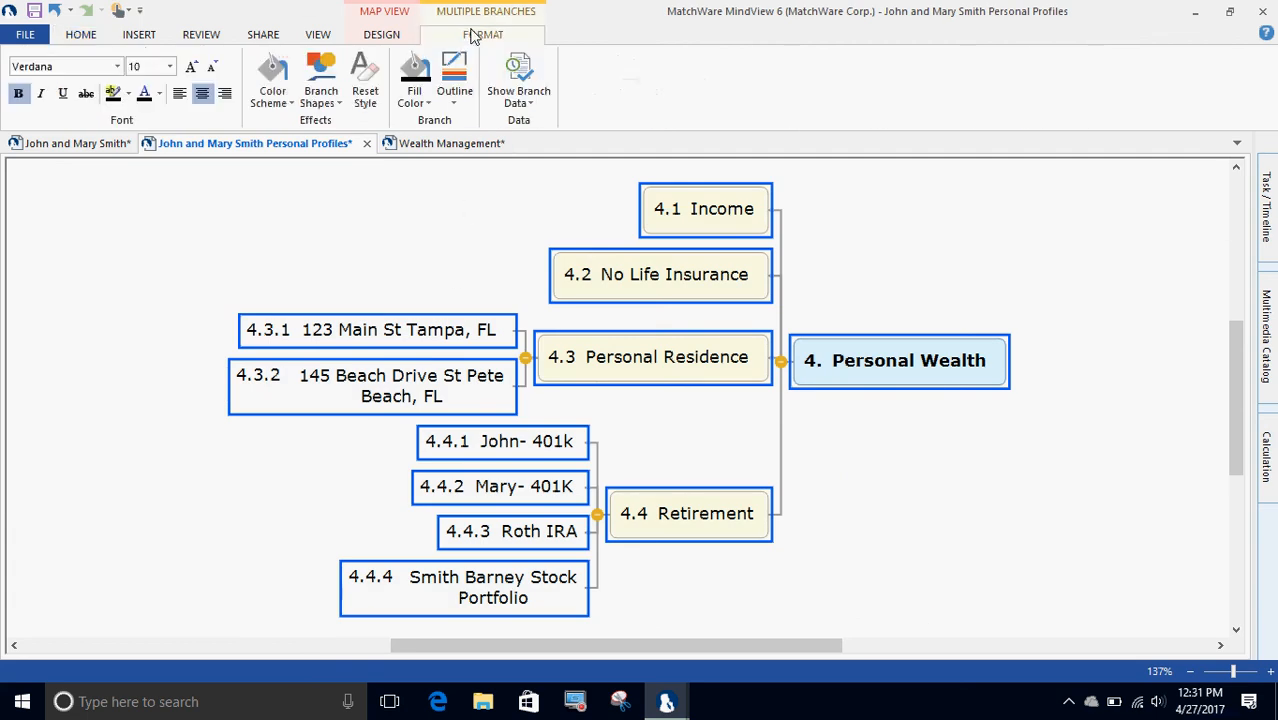
{"action": "left_click", "coordinate": [534, 103]}
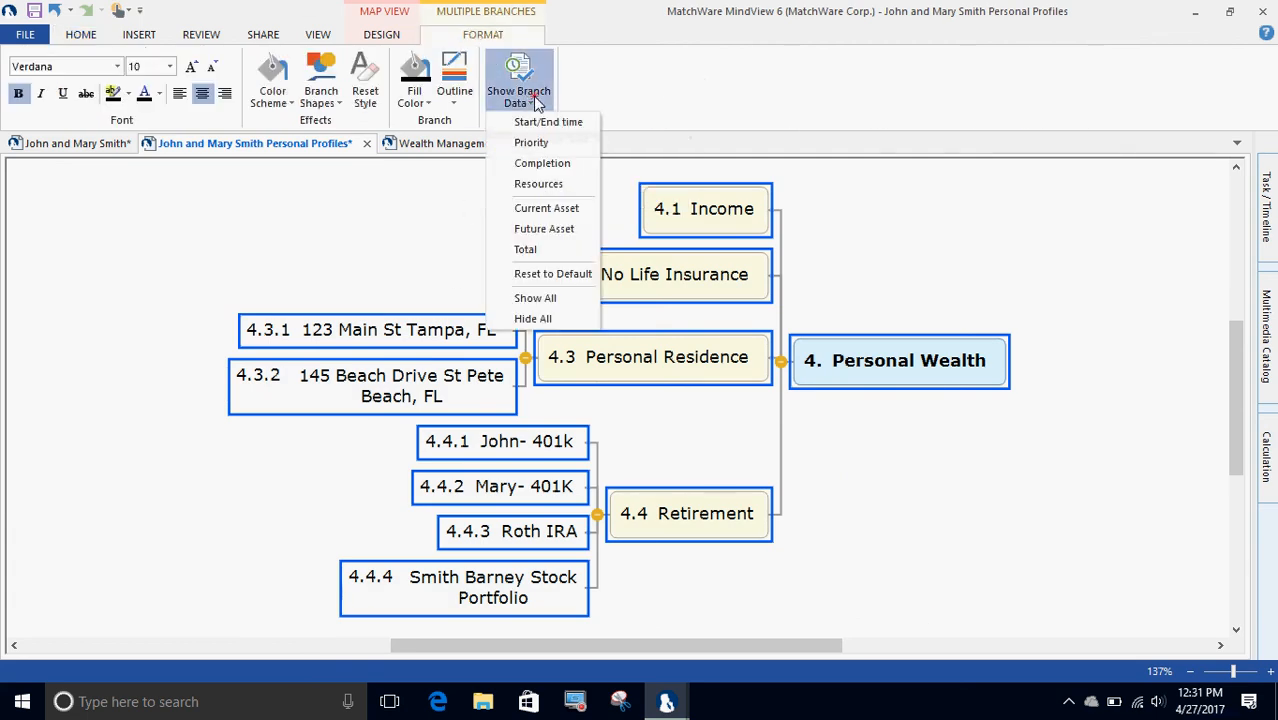
{"action": "left_click", "coordinate": [546, 208]}
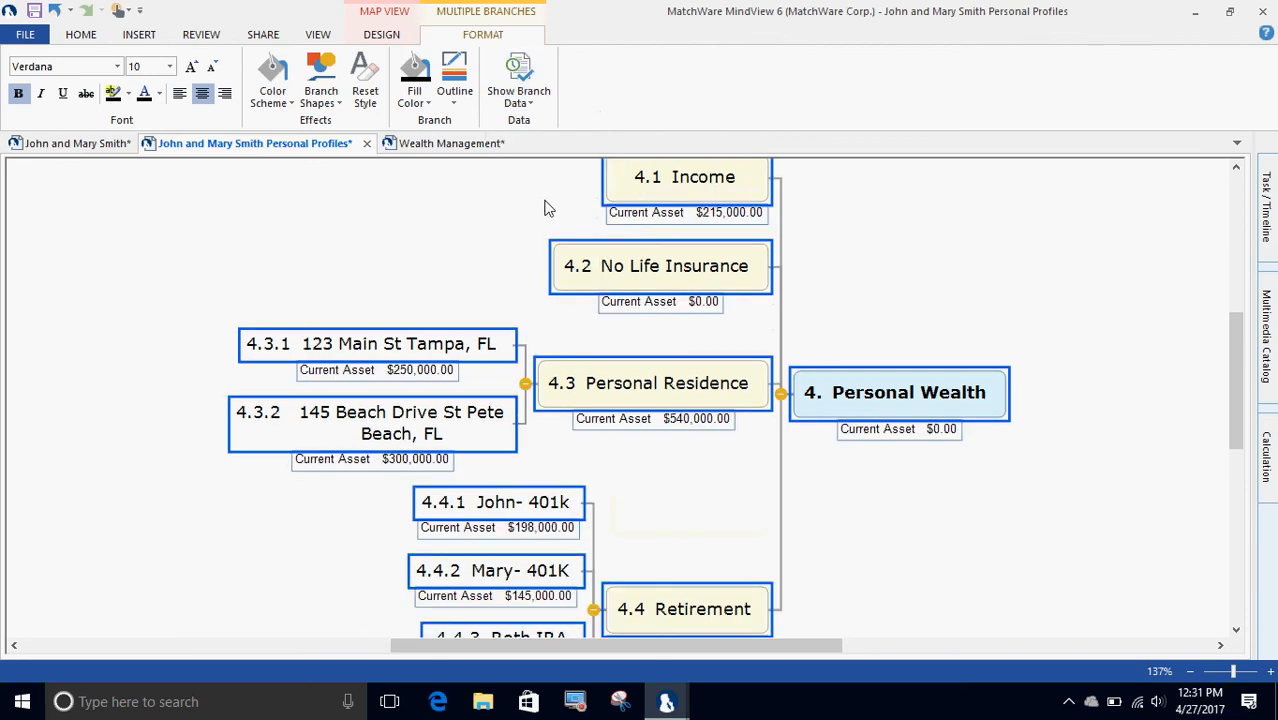
{"action": "left_click", "coordinate": [528, 100]}
{"action": "left_click", "coordinate": [531, 230]}
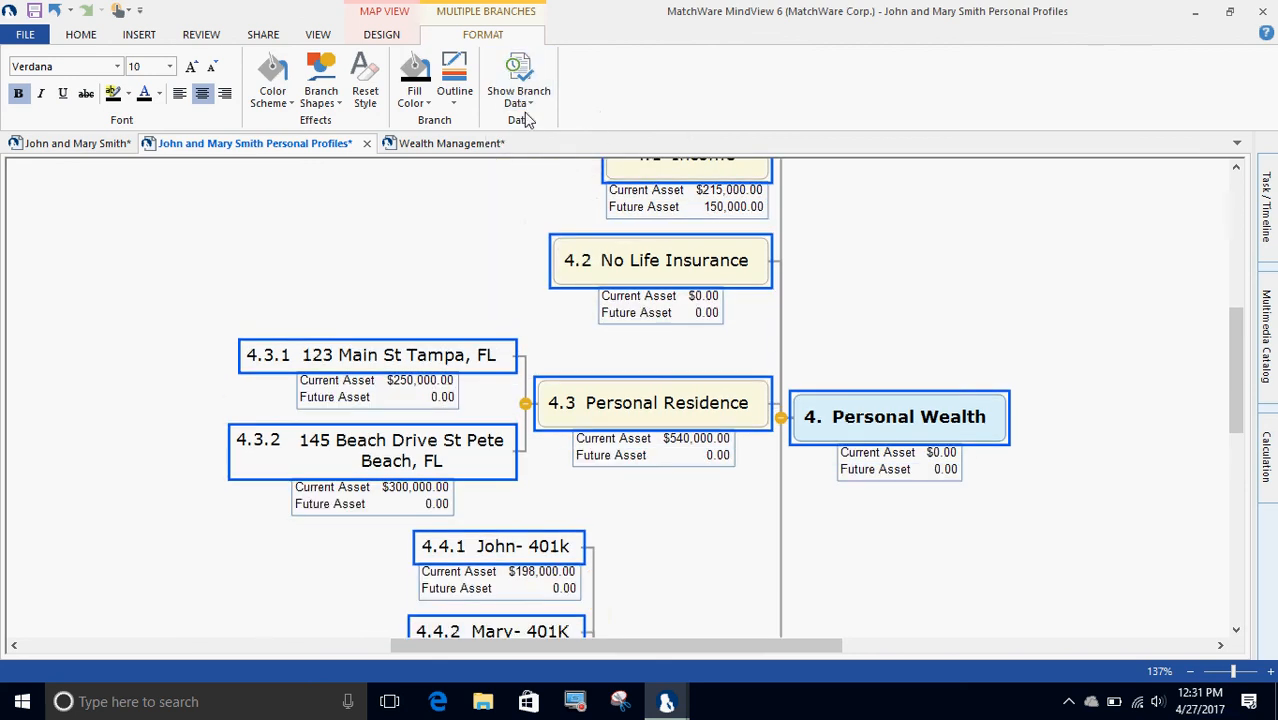
{"action": "left_click", "coordinate": [528, 108]}
{"action": "left_click", "coordinate": [526, 249]}
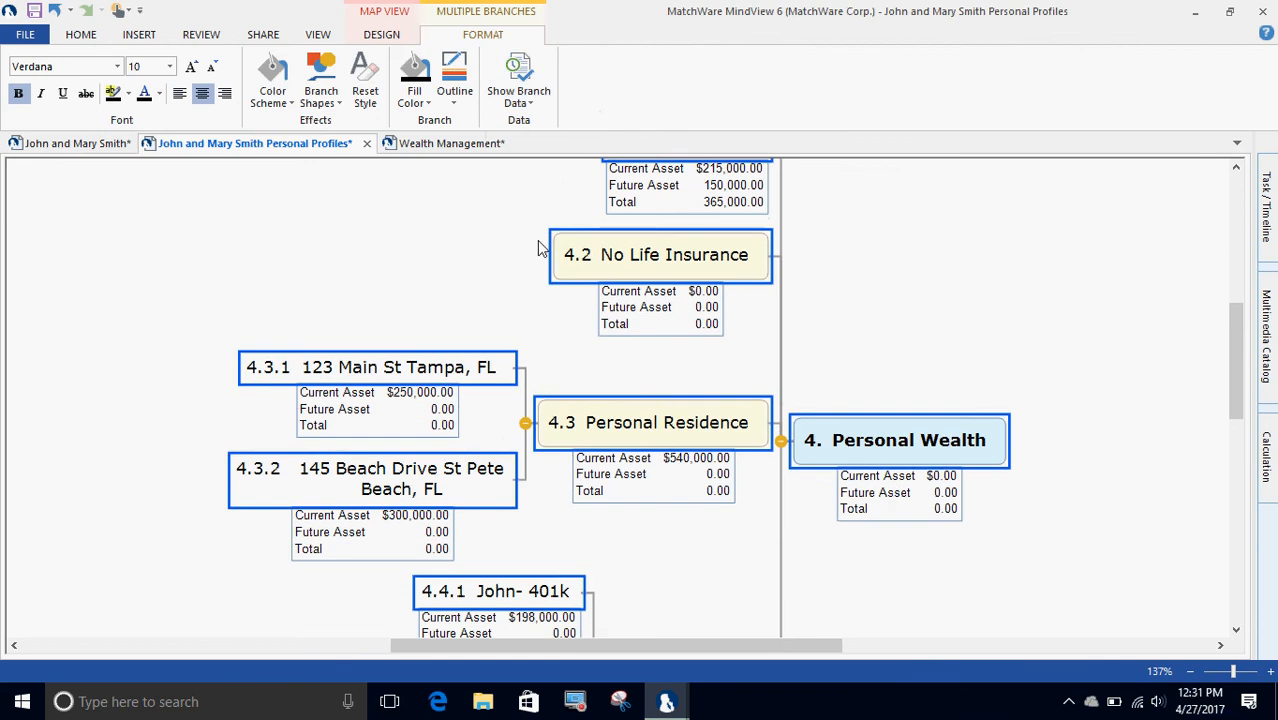
Collapse the sub-branches of Retirement in the Personal Wealth map
{"action": "scroll", "coordinate": [609, 252], "scroll_direction": "down", "scroll_amount": 5}
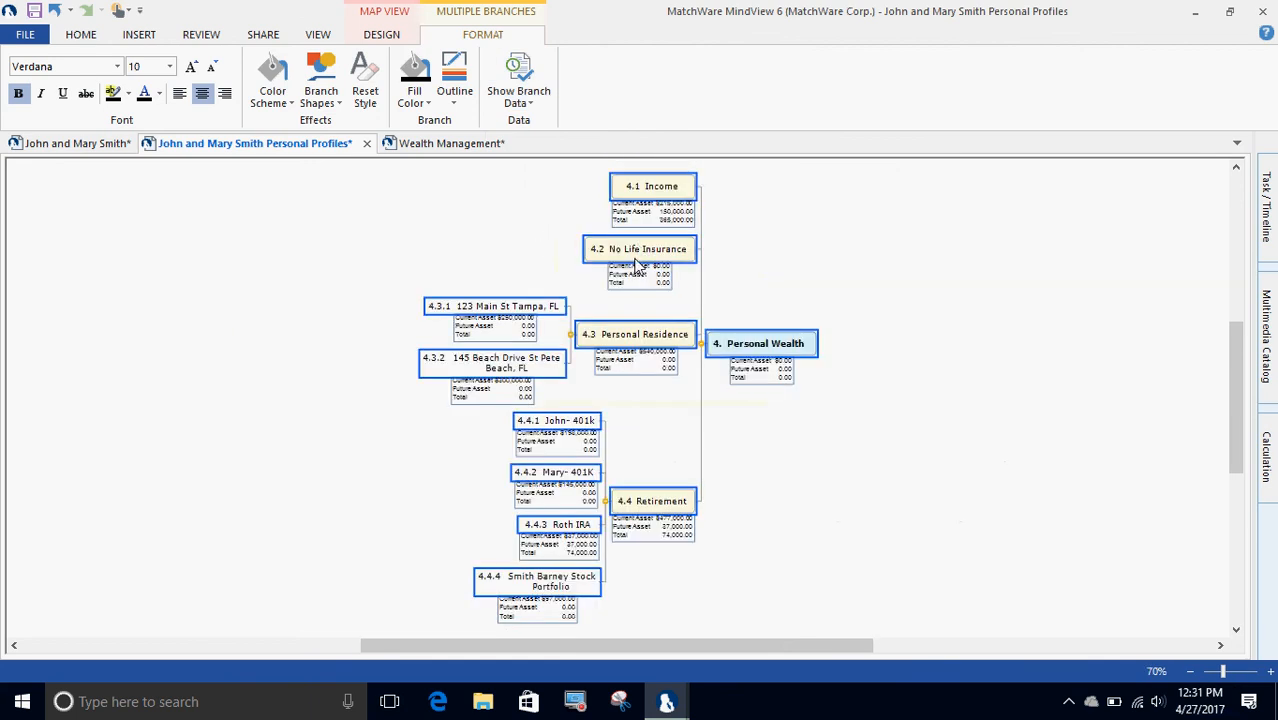
{"action": "left_click", "coordinate": [605, 501]}
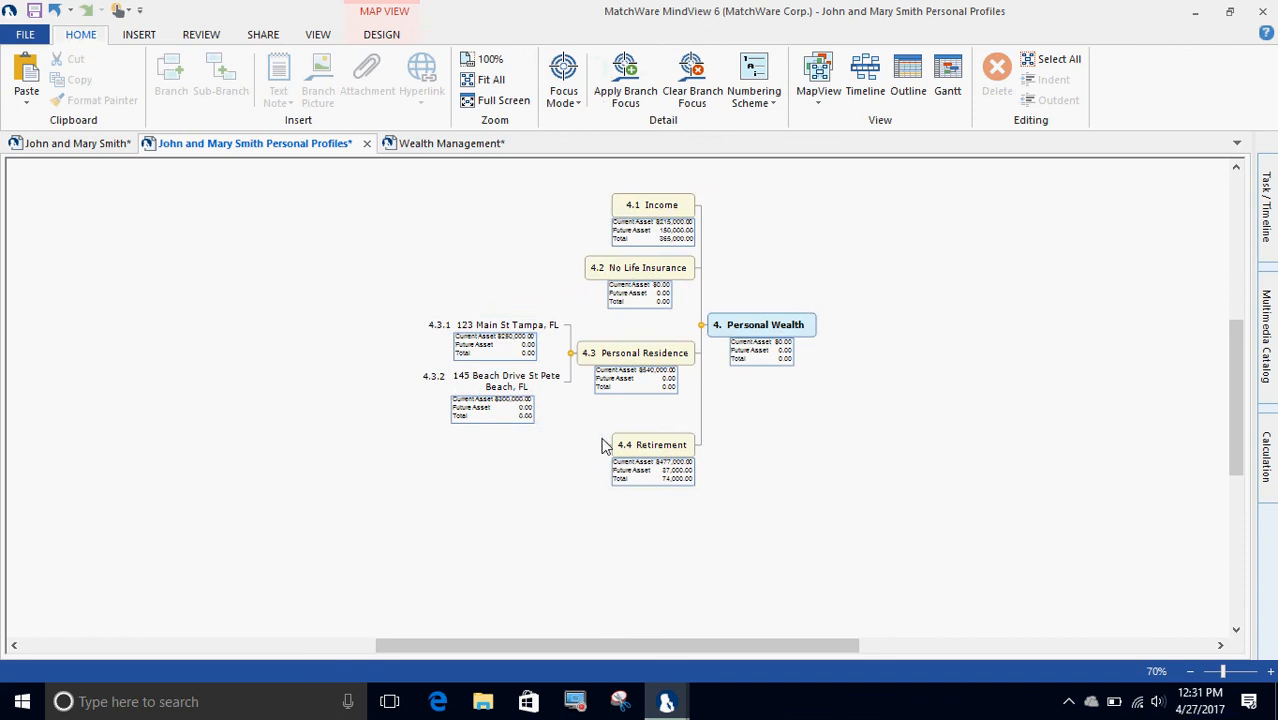
{"action": "scroll", "coordinate": [608, 440], "scroll_direction": "up", "scroll_amount": 3}
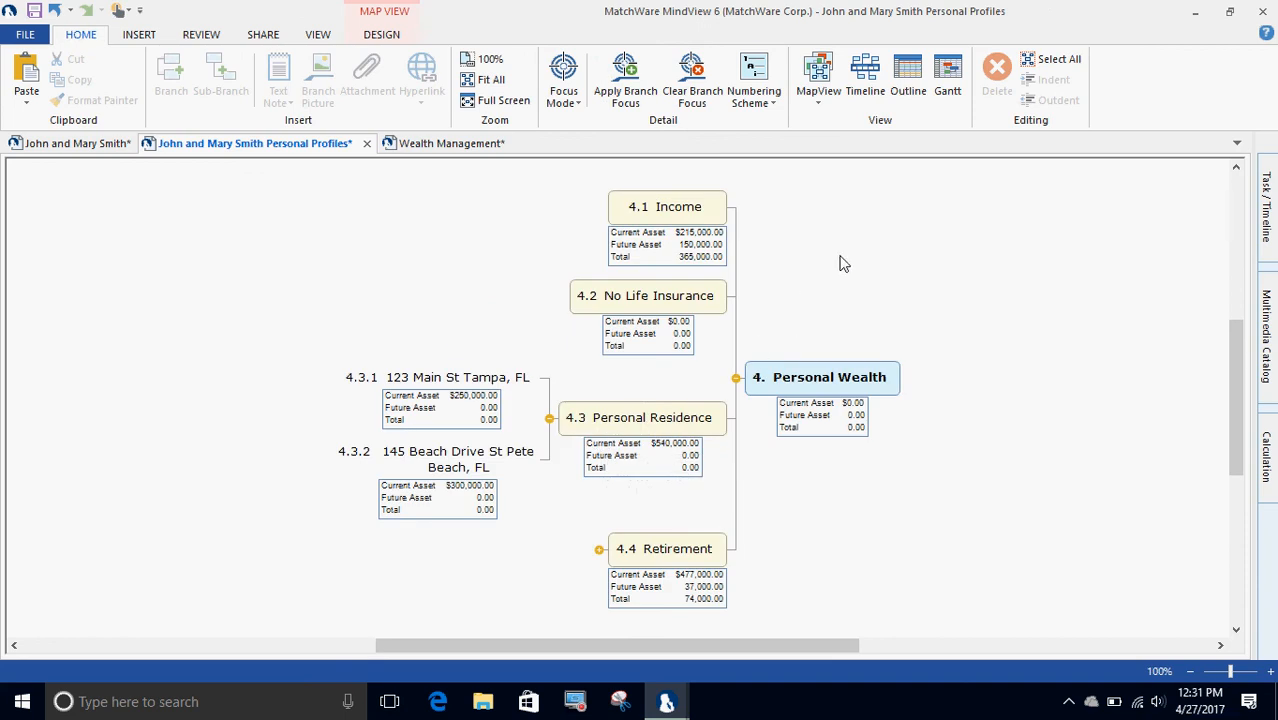
Apply the sum calculation to Current Asset, Future Asset and Total on the Personal Wealth branch and close the calculation data
{"action": "left_click", "coordinate": [825, 377]}
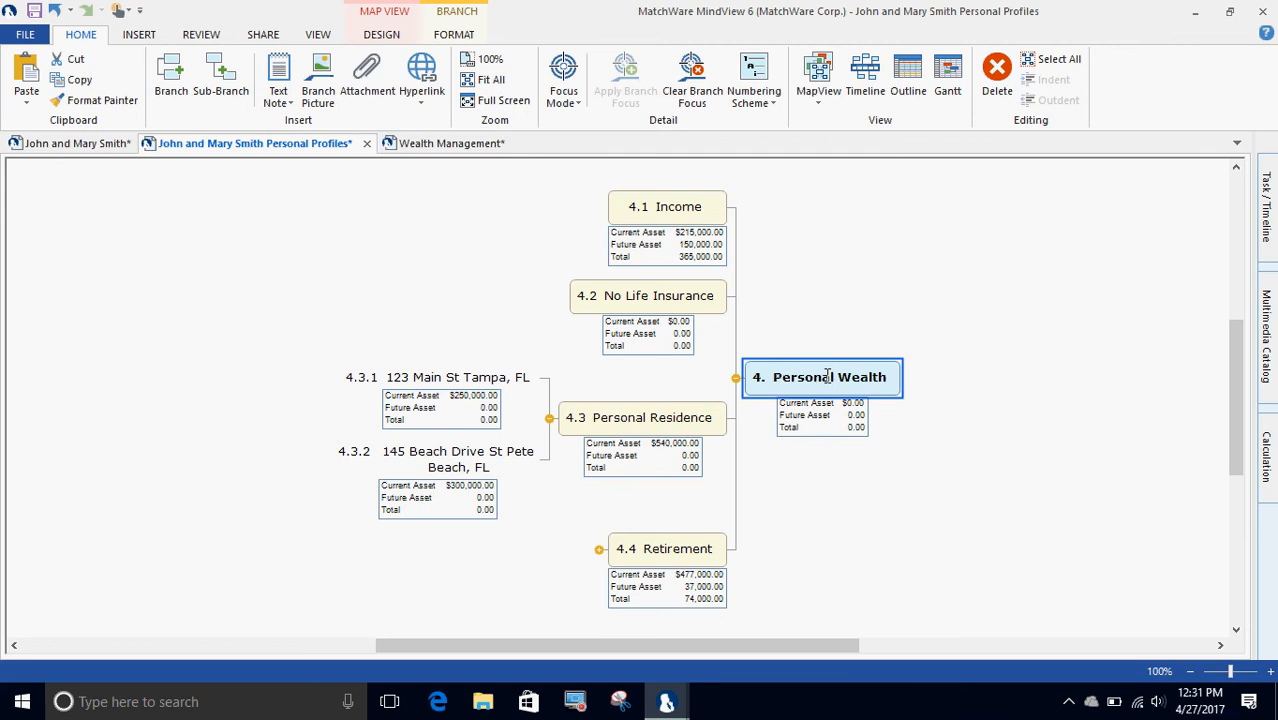
{"action": "left_click", "coordinate": [1266, 448]}
{"action": "left_click", "coordinate": [1170, 212]}
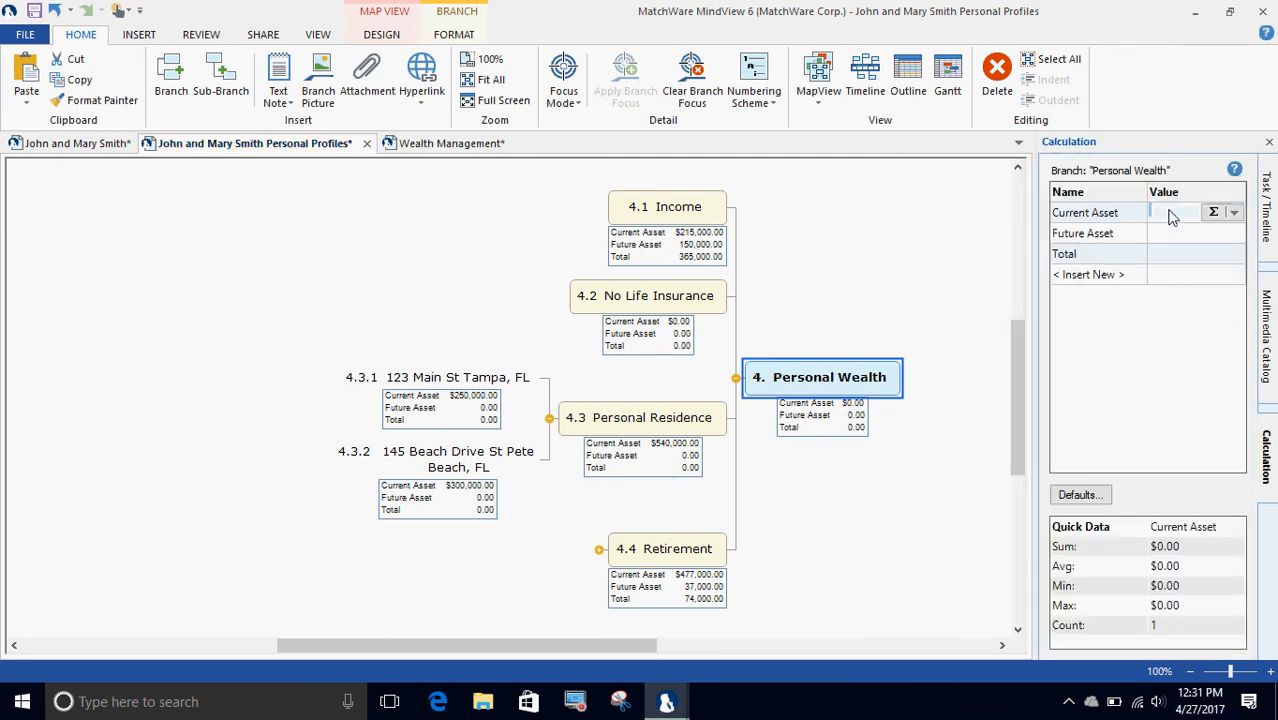
{"action": "left_click", "coordinate": [1211, 213]}
{"action": "left_click", "coordinate": [1176, 239]}
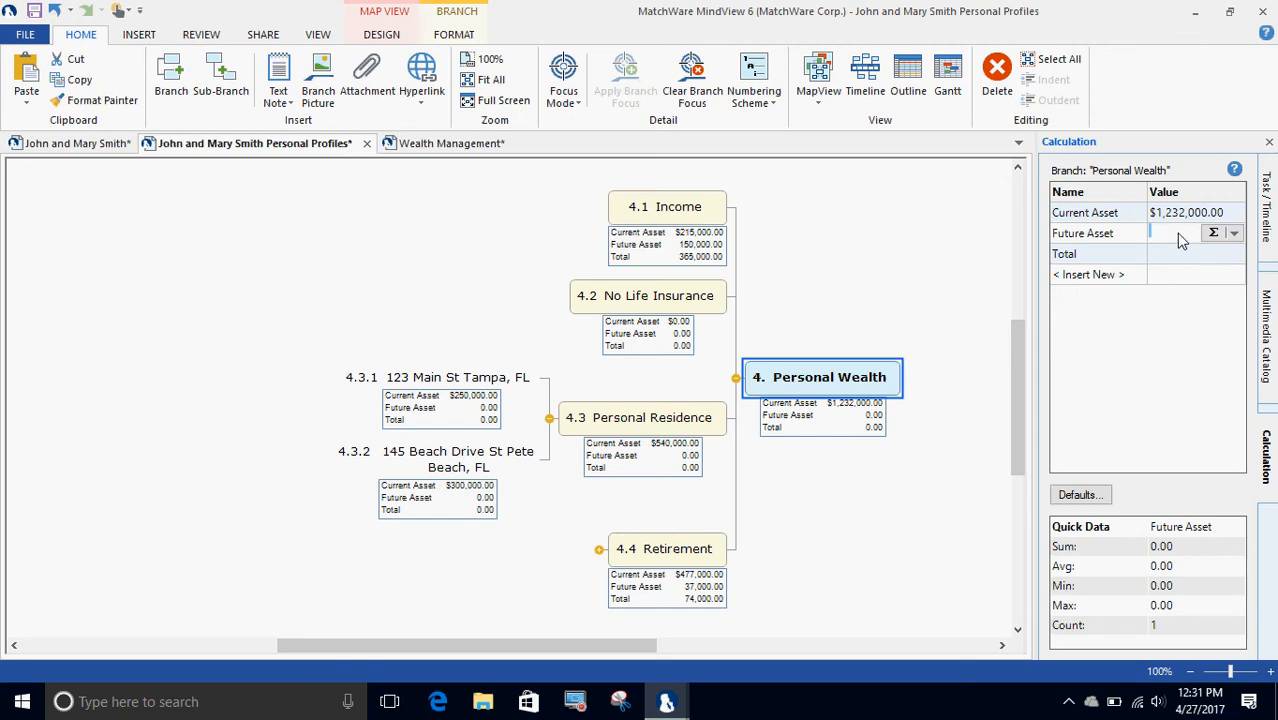
{"action": "left_click", "coordinate": [1205, 233]}
{"action": "left_click", "coordinate": [1160, 255]}
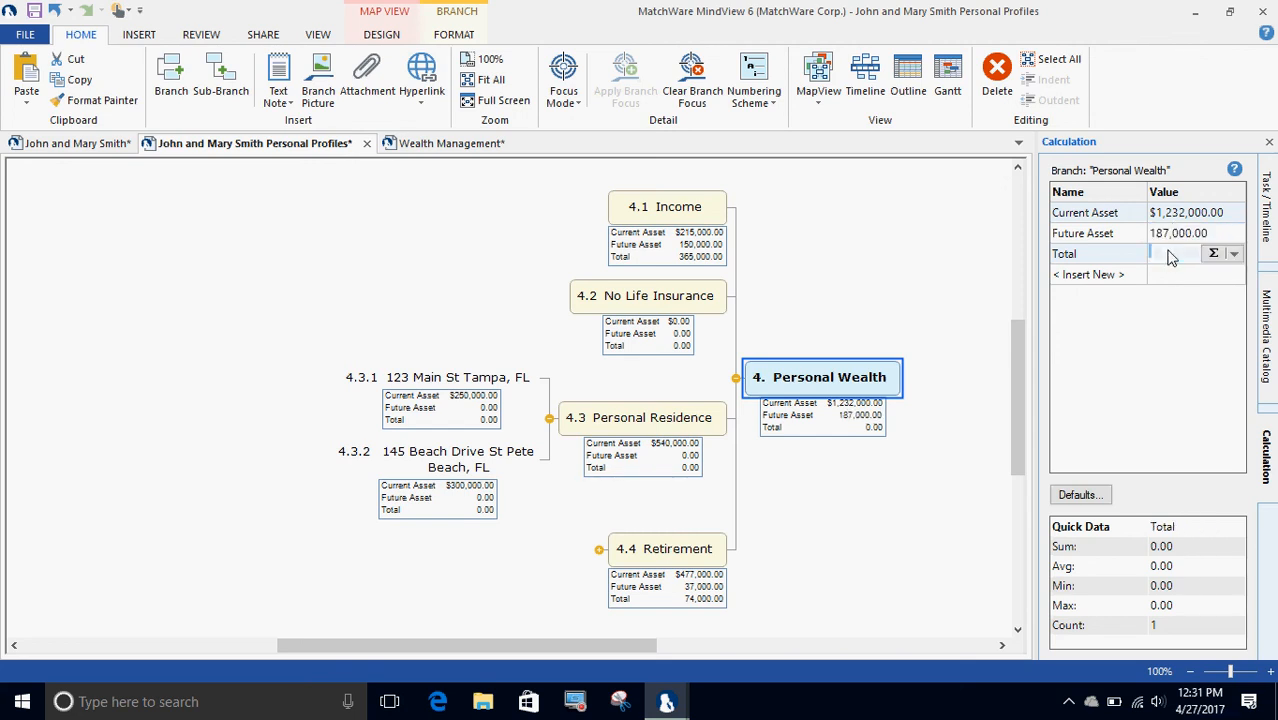
{"action": "left_click", "coordinate": [1212, 253]}
{"action": "left_click", "coordinate": [1097, 347]}
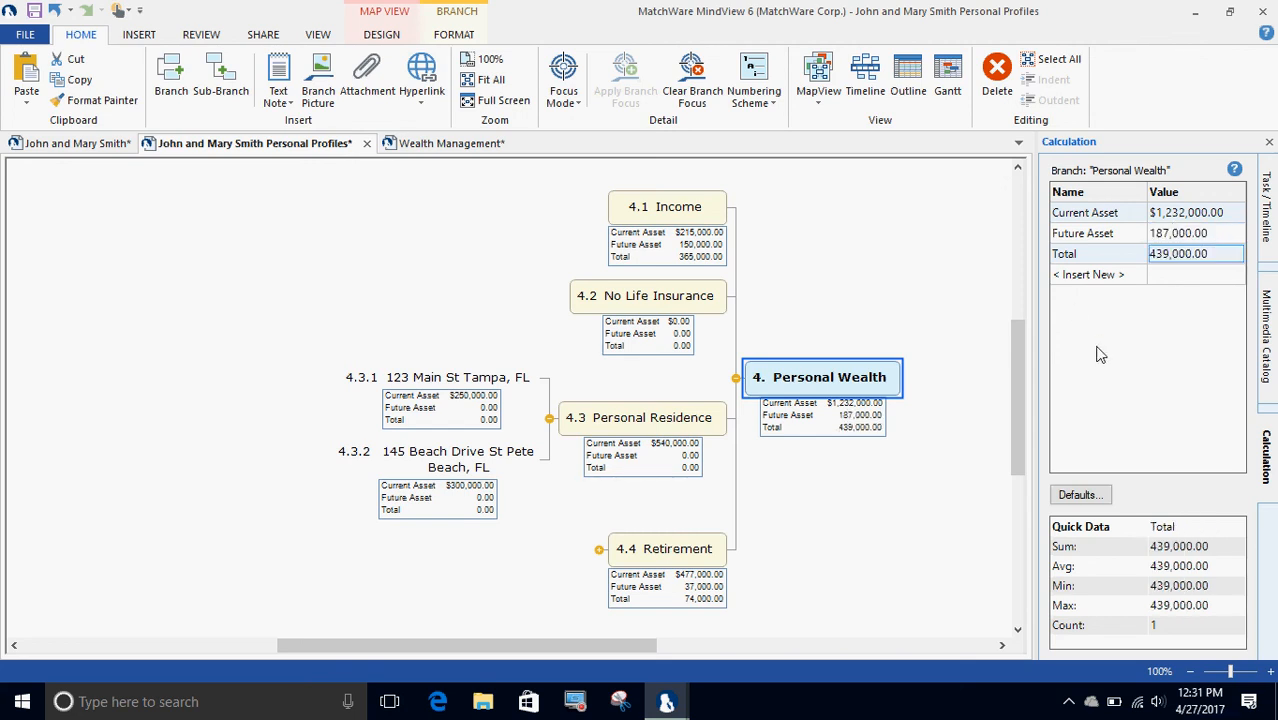
{"action": "left_click", "coordinate": [1268, 142]}
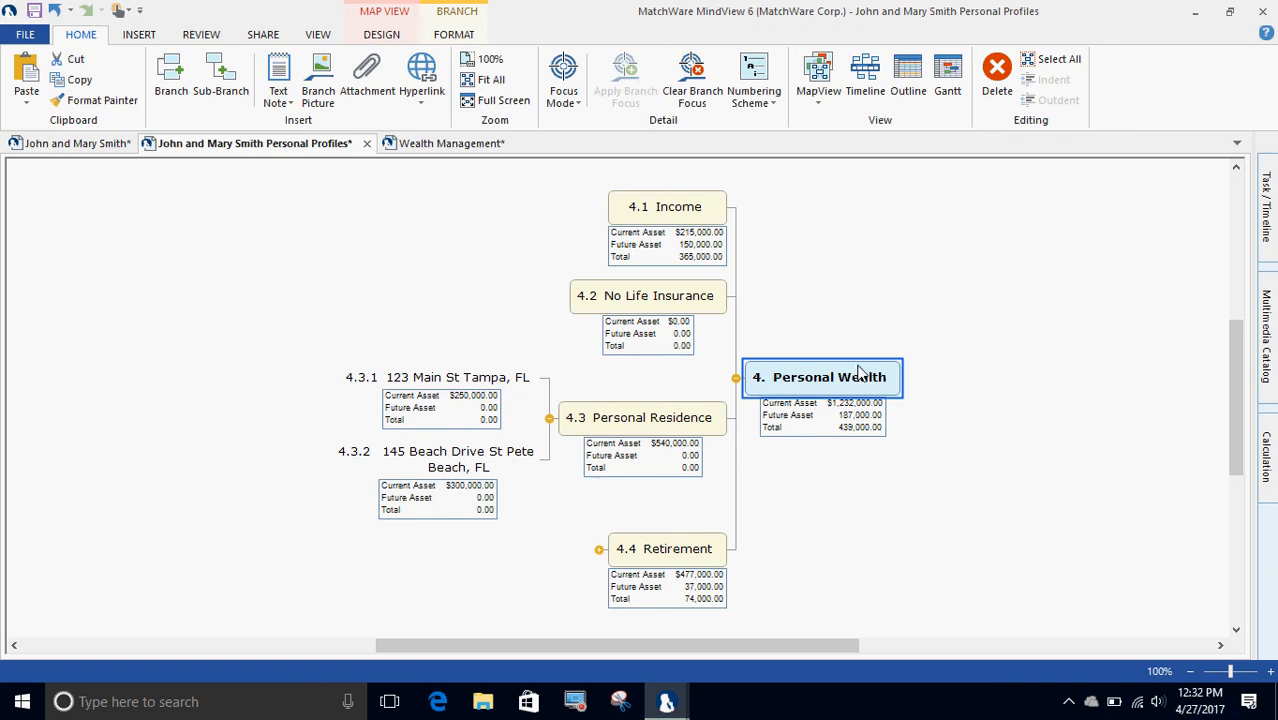
Review the available export formats, including Microsoft Excel, and return to the map
{"action": "left_click", "coordinate": [25, 35]}
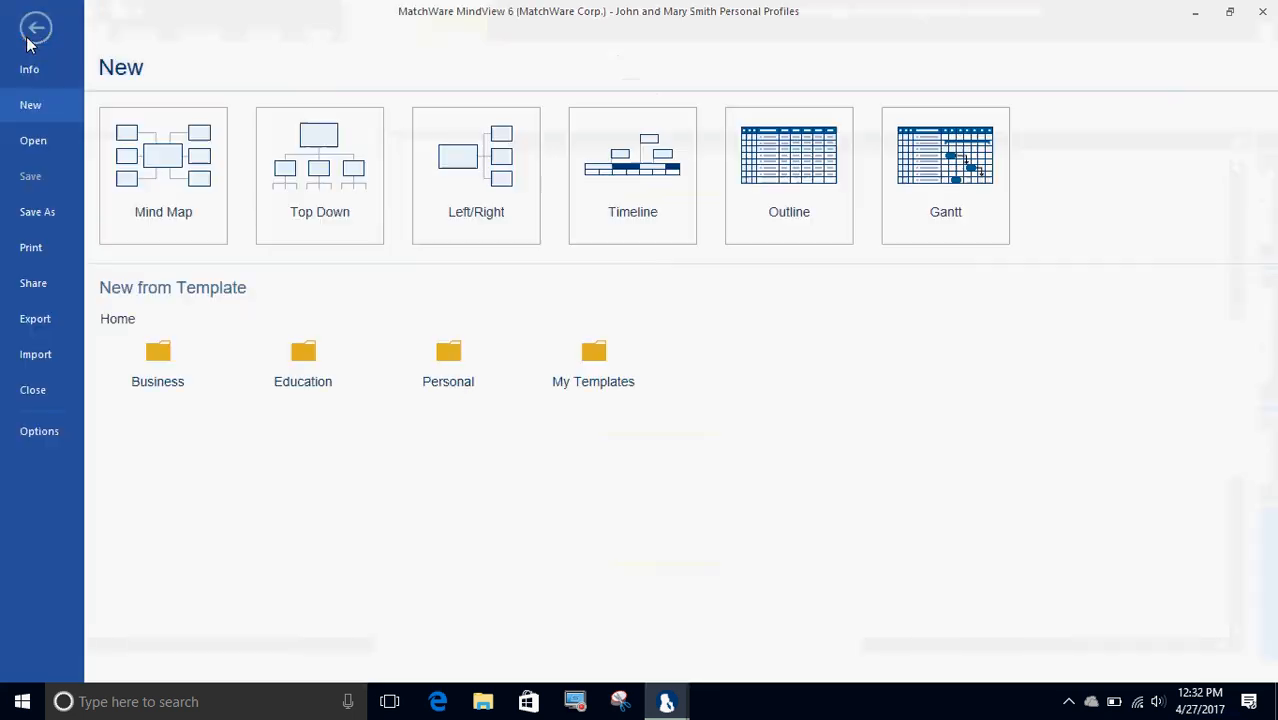
{"action": "left_click", "coordinate": [40, 322]}
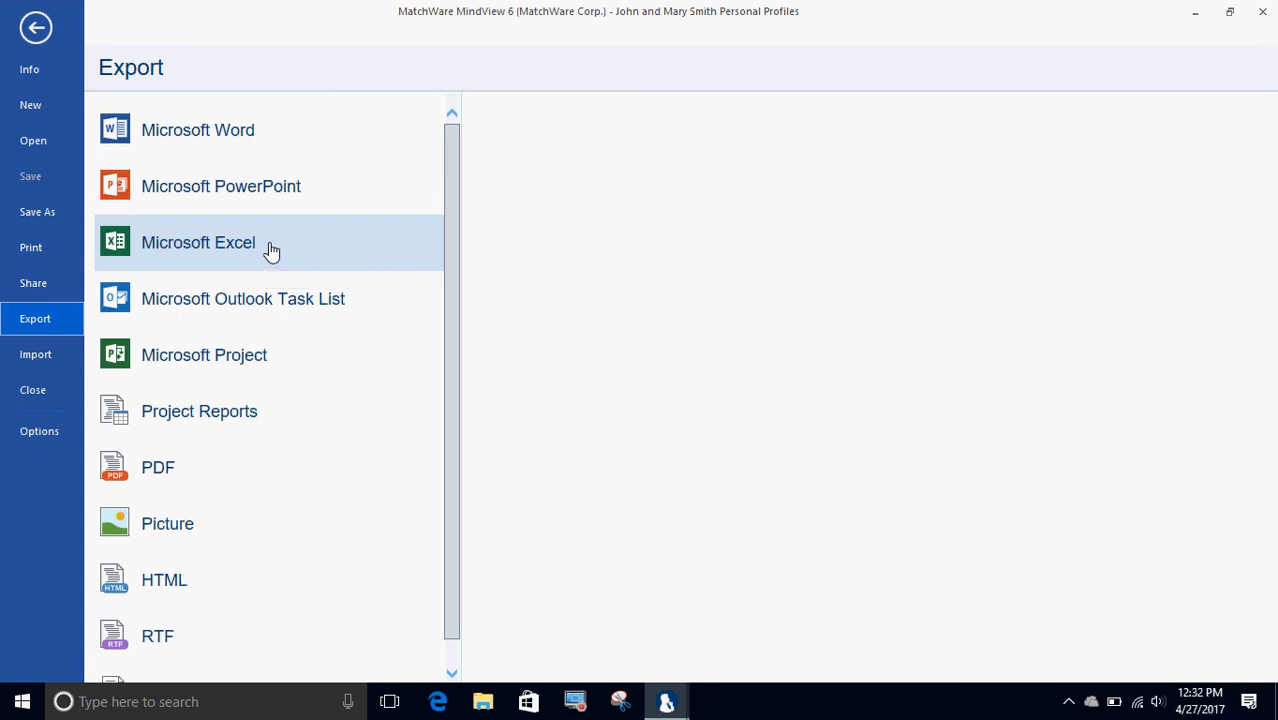
{"action": "left_click", "coordinate": [36, 40]}
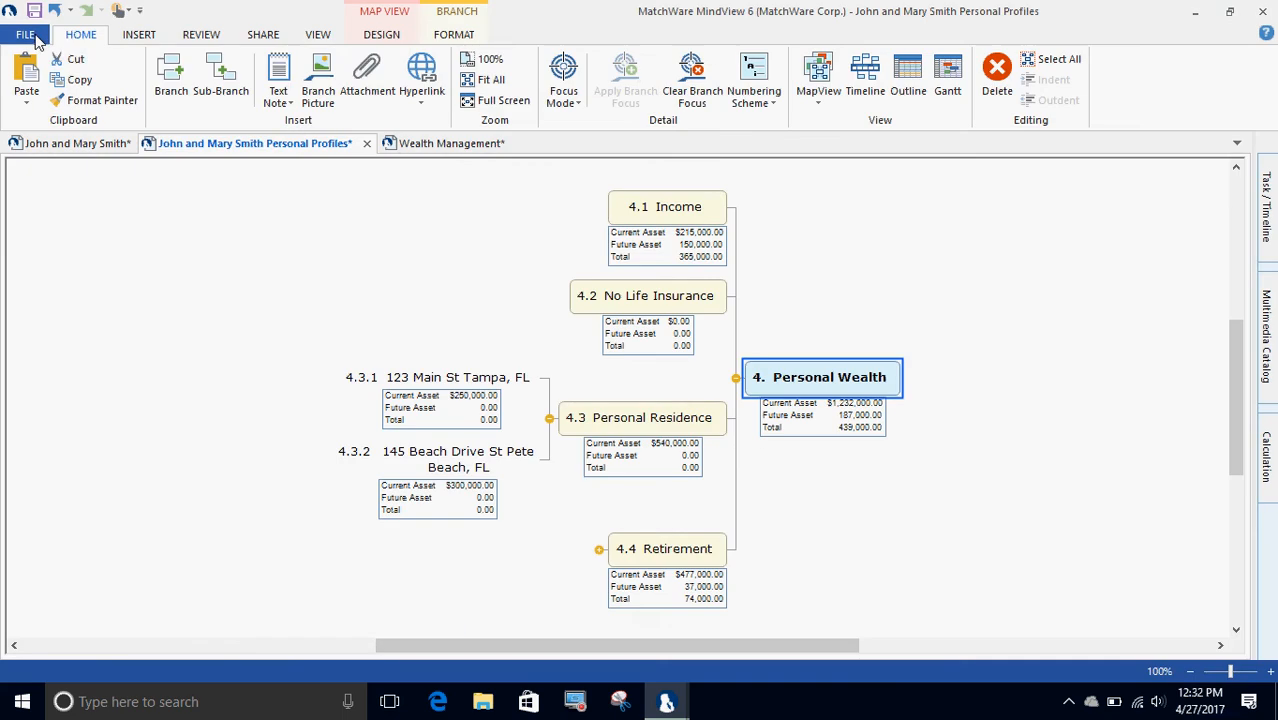